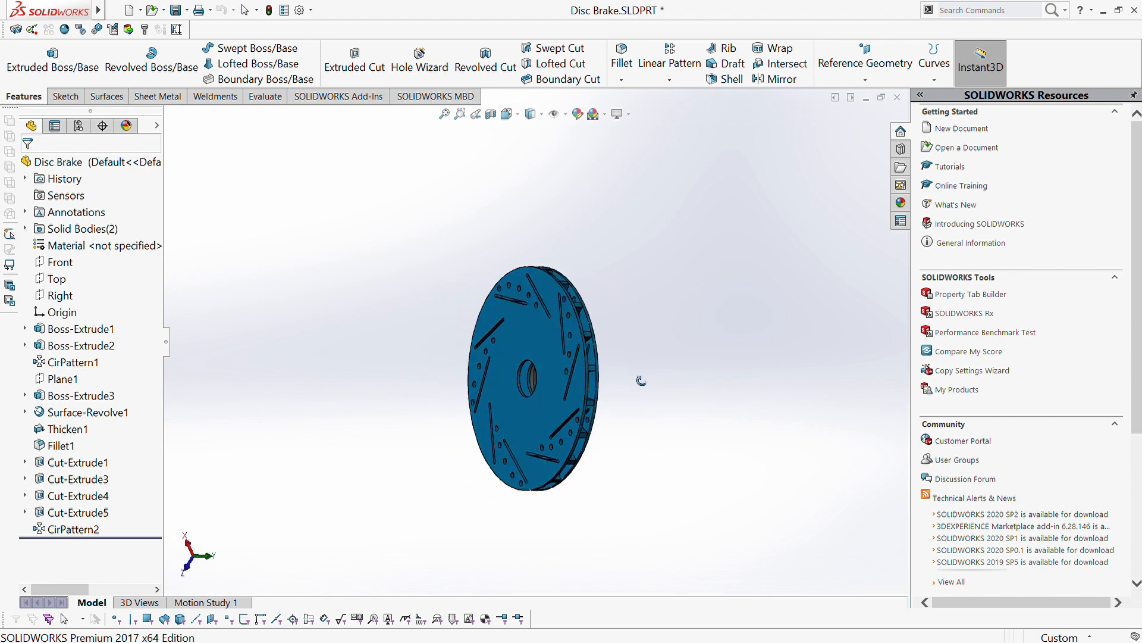
middle_drag(559, 380, 481, 269)
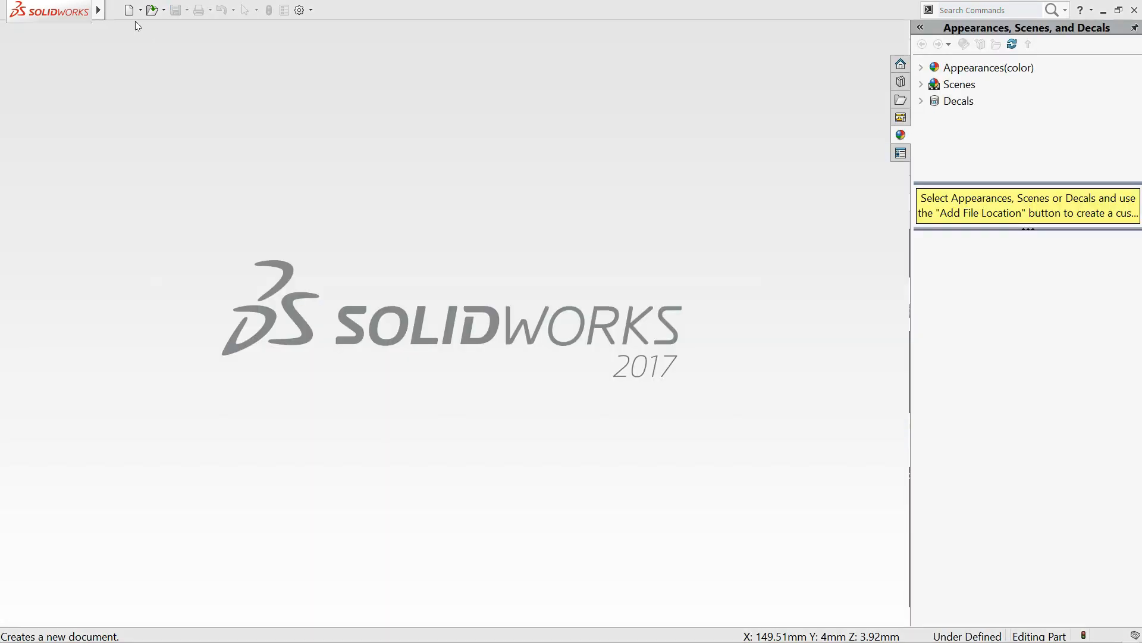
Step: Create a new part document and start a sketch on the Top plane
click(128, 11)
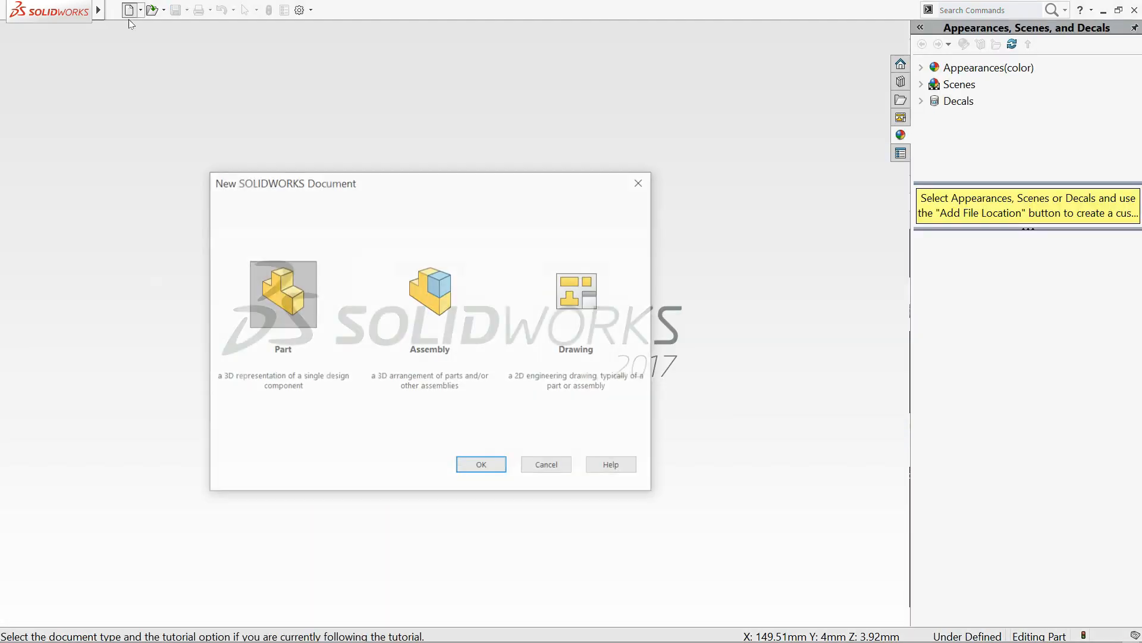
double_click(291, 295)
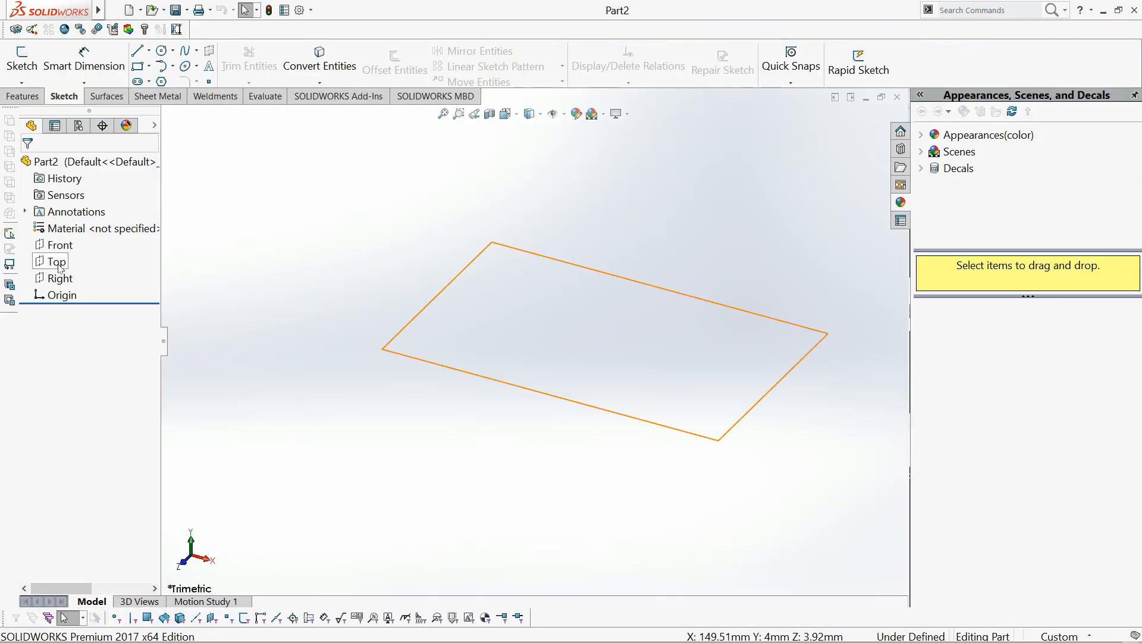
click(60, 262)
click(22, 58)
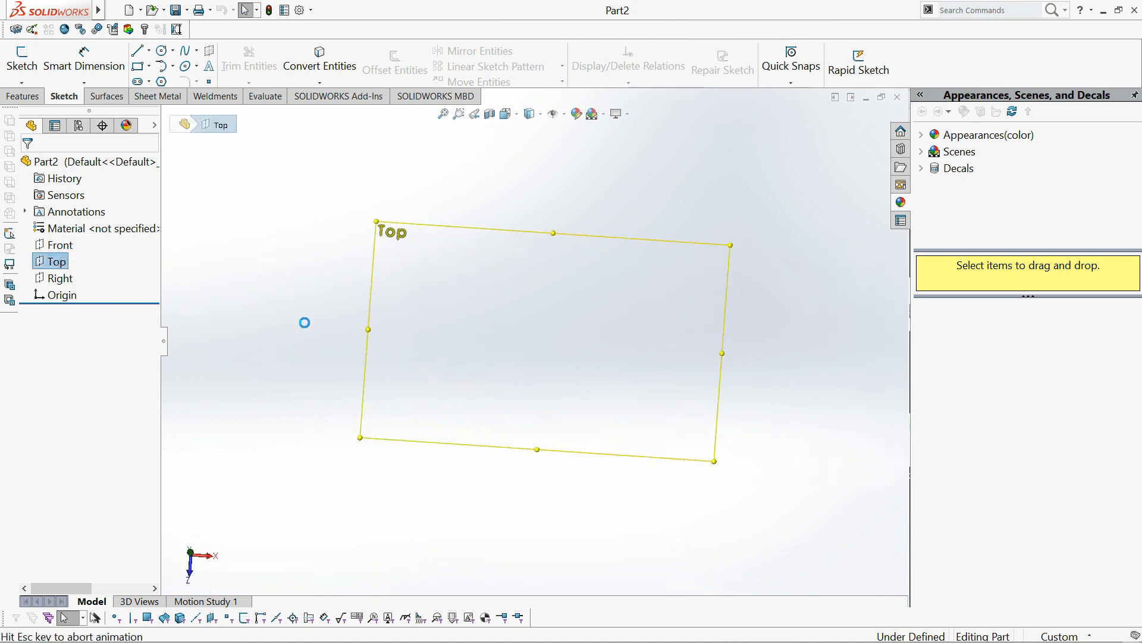
Step: Sketch a circle centred on the origin and set its diameter to 300 mm
click(161, 47)
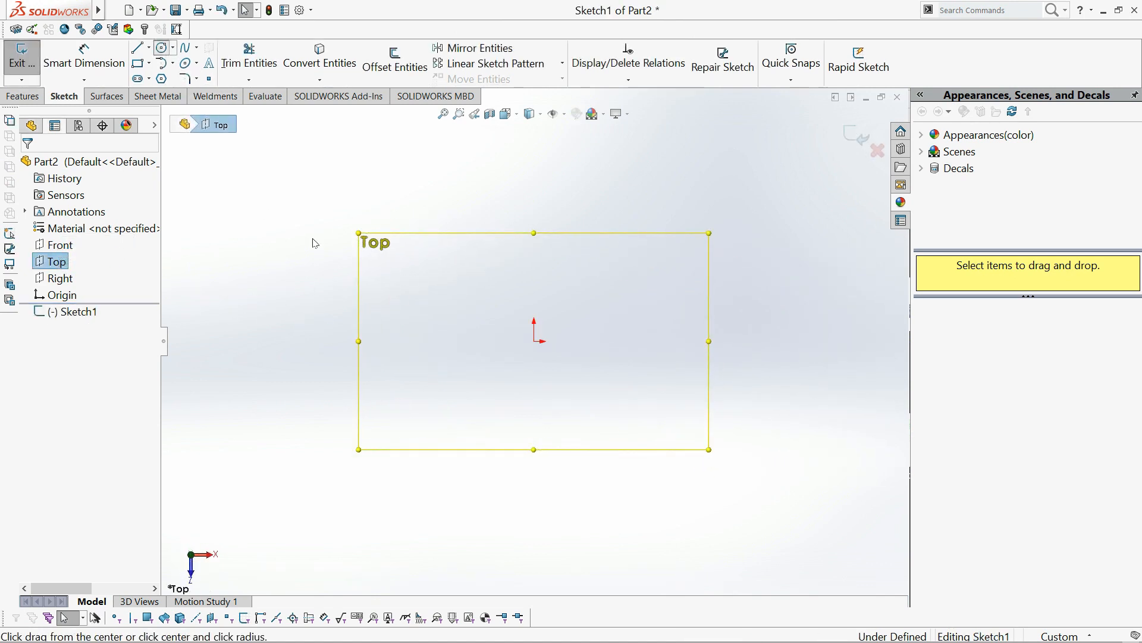
mouse_move(533, 341)
mouse_down()
mouse_move(658, 428)
mouse_move(656, 417)
mouse_up()
click(28, 164)
click(84, 57)
click(433, 240)
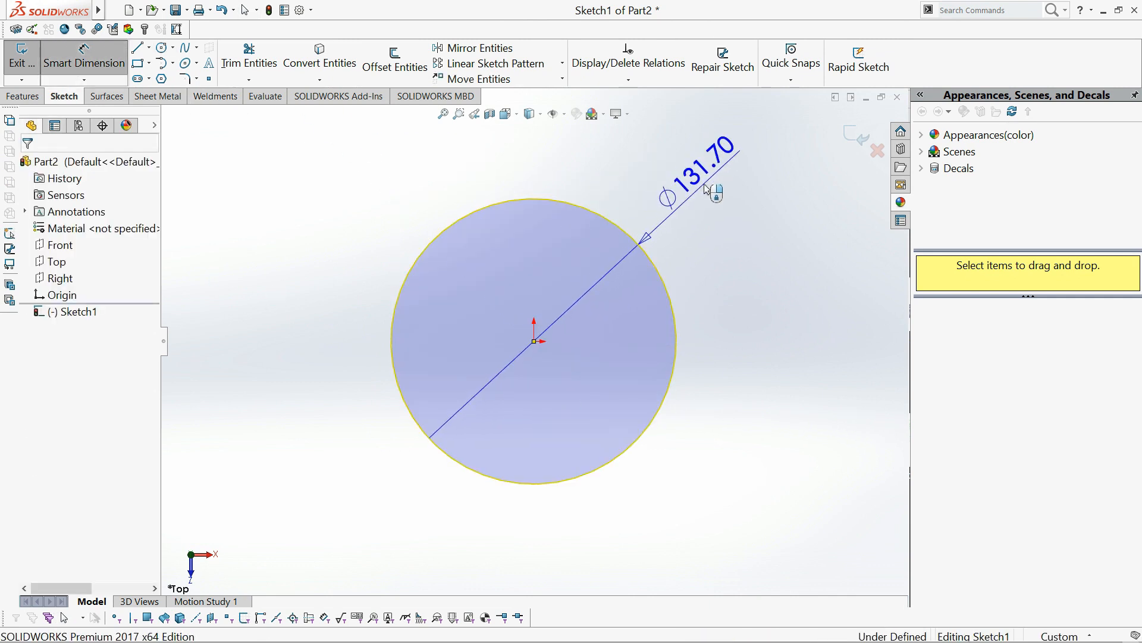
click(708, 188)
text(3)
click(706, 186)
key(Return)
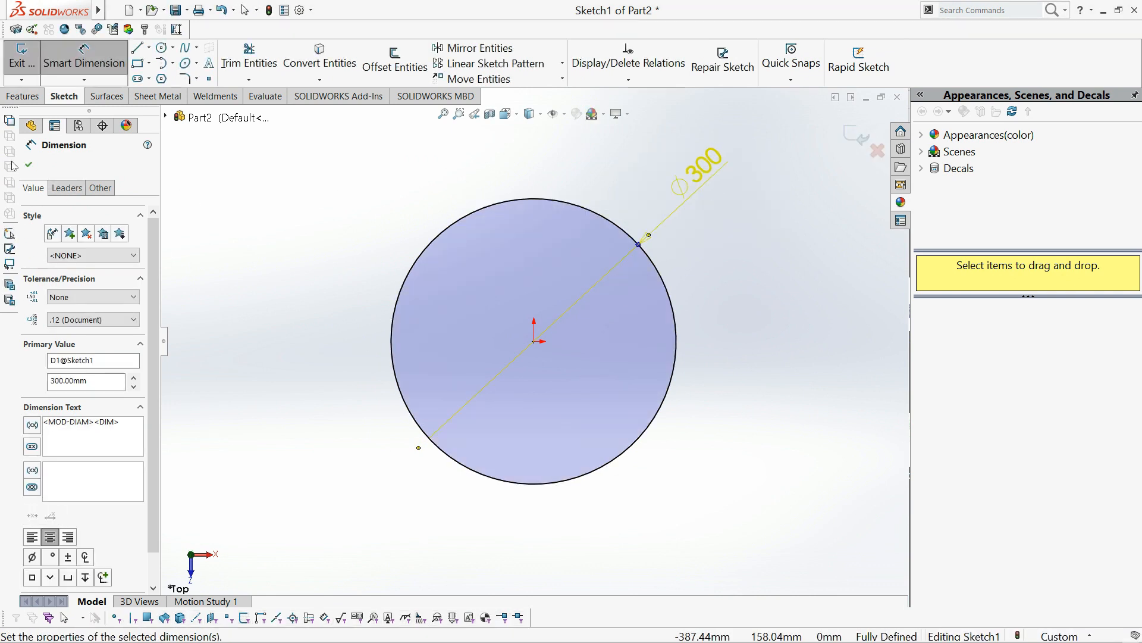
click(30, 166)
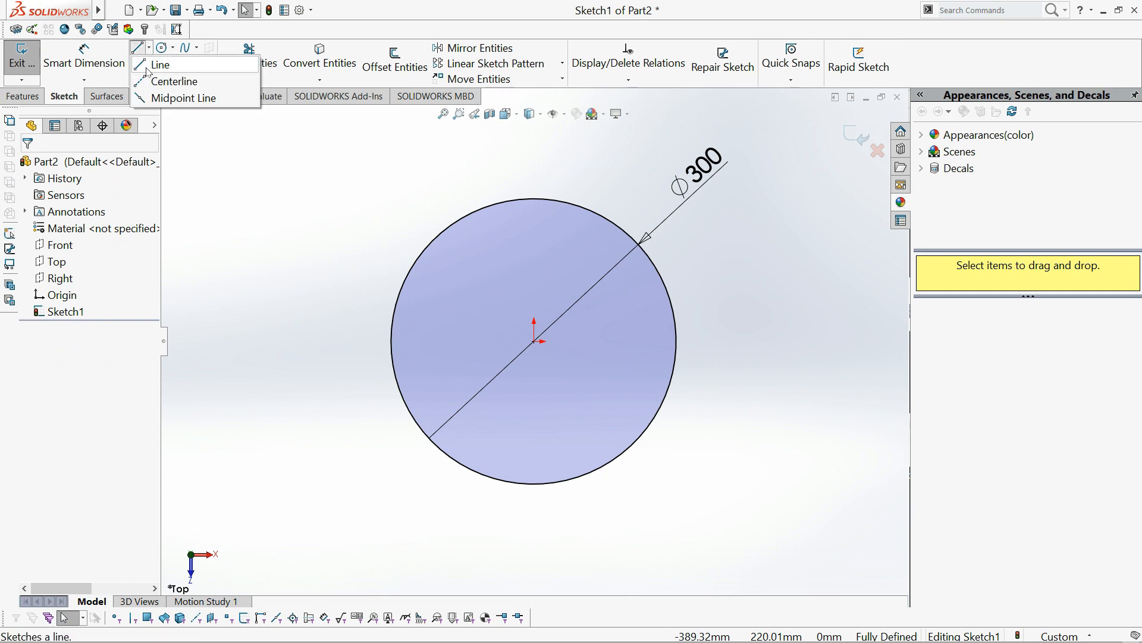
Step: Extrude the circle as a blind boss with a depth of 4 mm
mouse_move(23, 80)
click(306, 172)
click(7, 99)
click(51, 79)
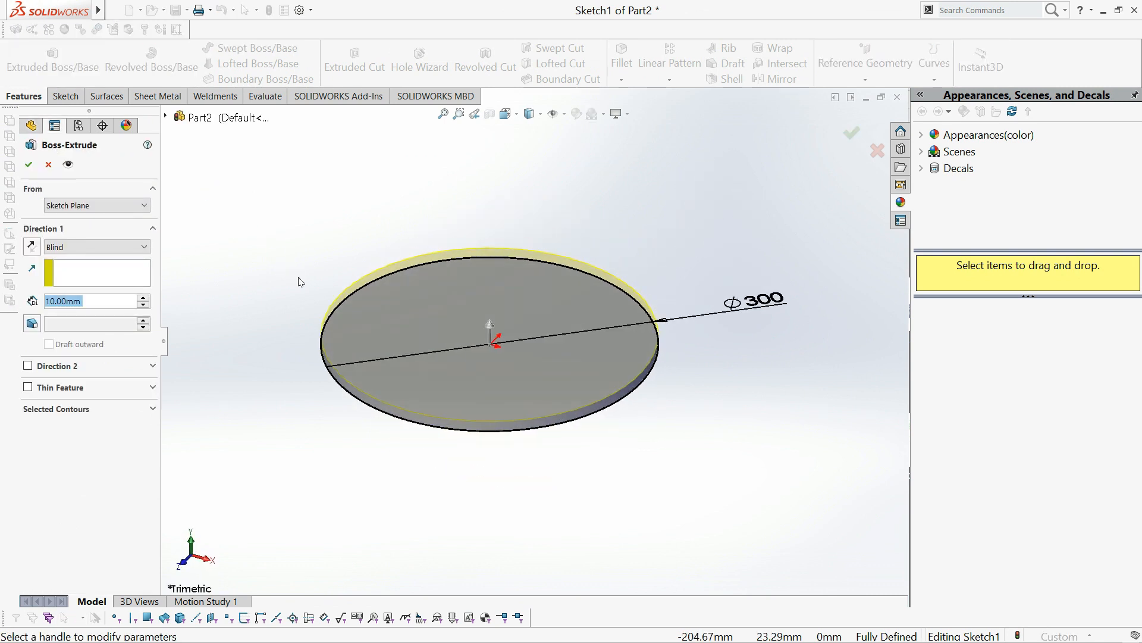
text(4)
key(Return)
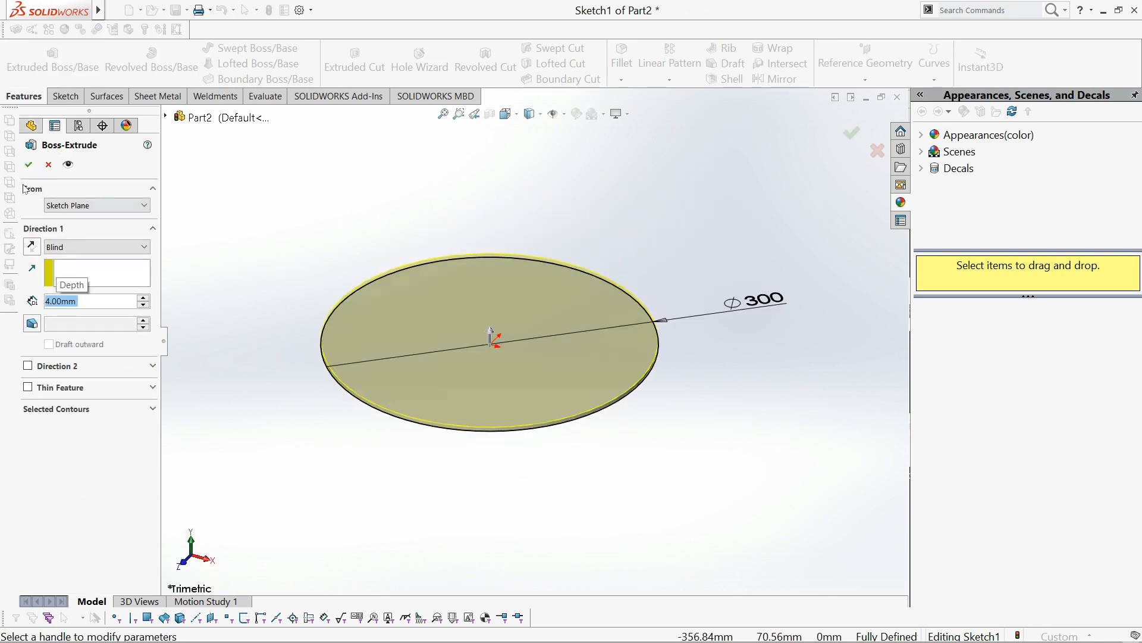
click(29, 165)
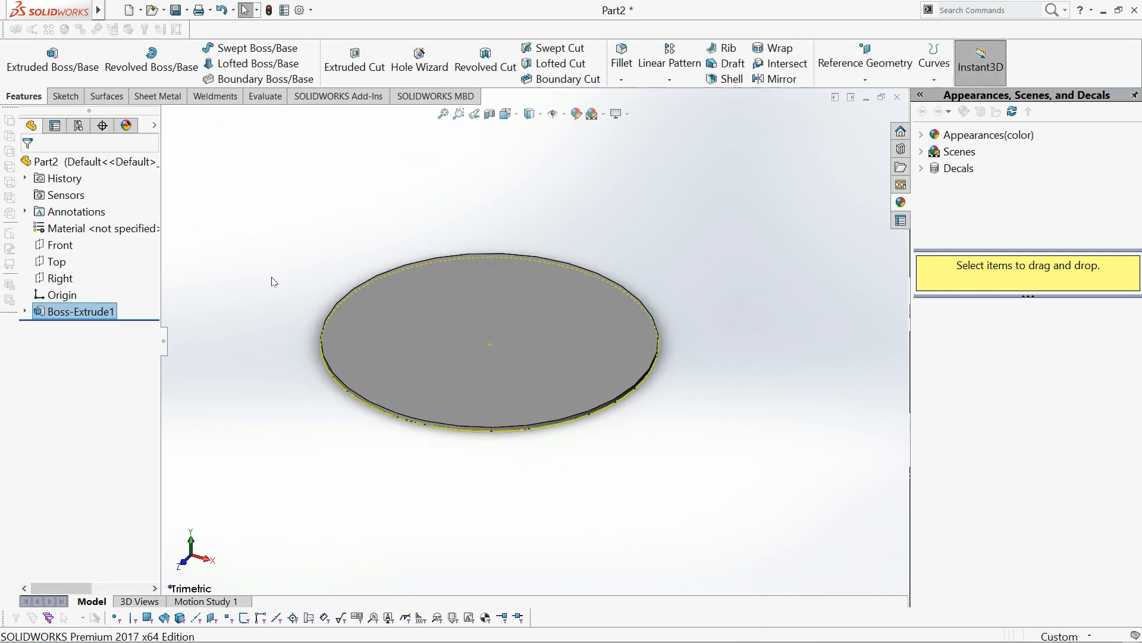
Step: Start a sketch on the disc's upper face and orient the view normal to it
click(437, 350)
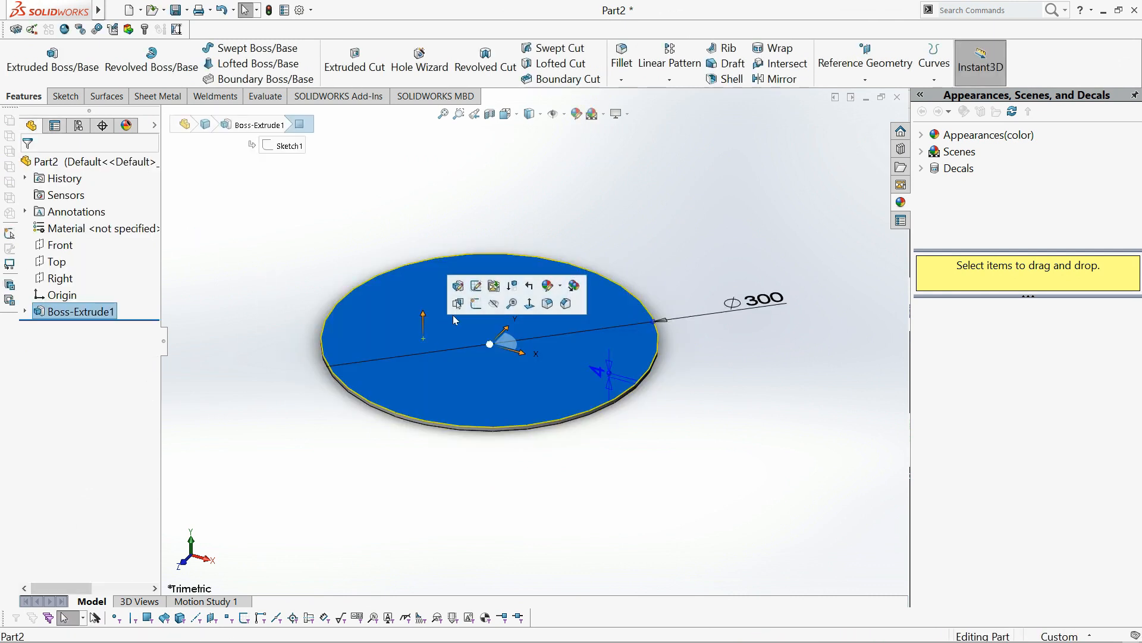
click(471, 304)
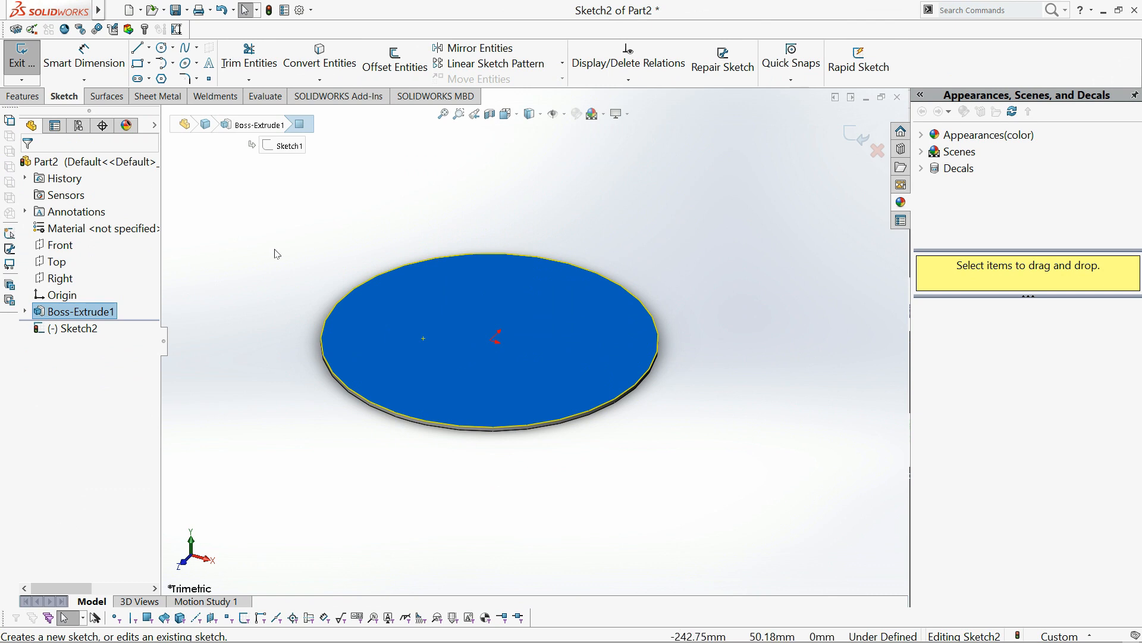
key(space)
click(235, 302)
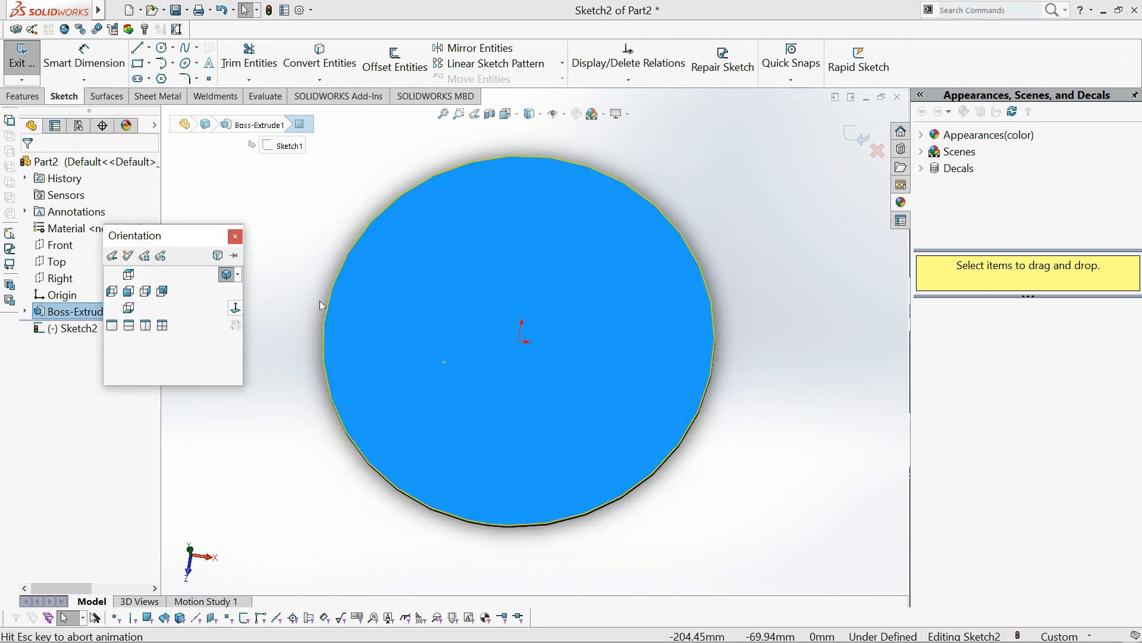
Step: Sketch a horizontal centerline from the origin to the disc's outer edge on the positive X side
click(149, 47)
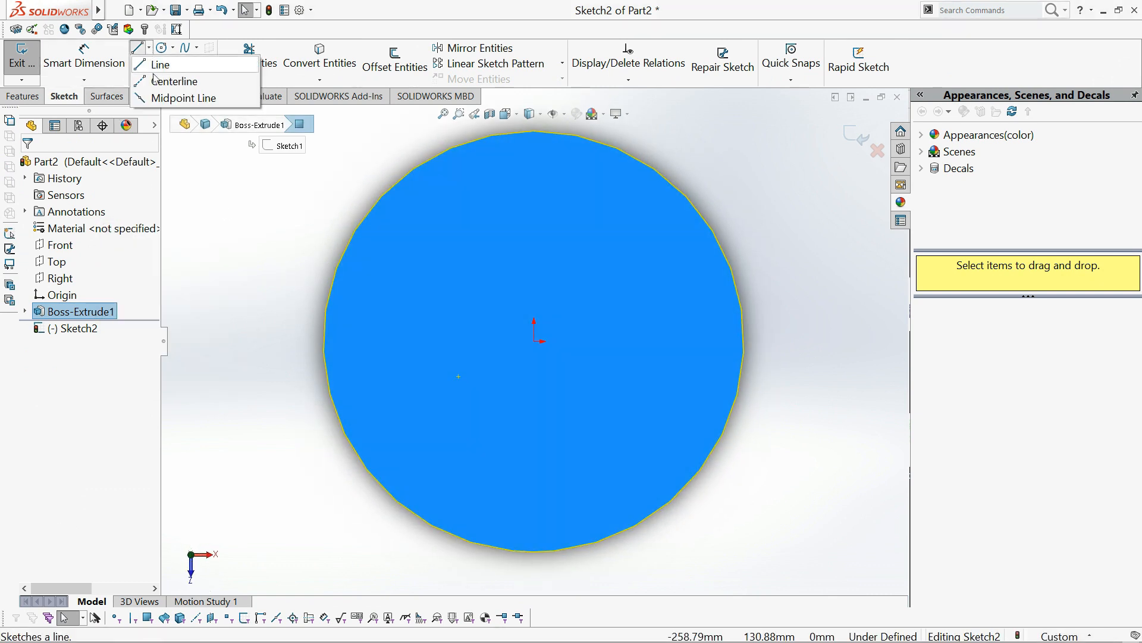
click(164, 80)
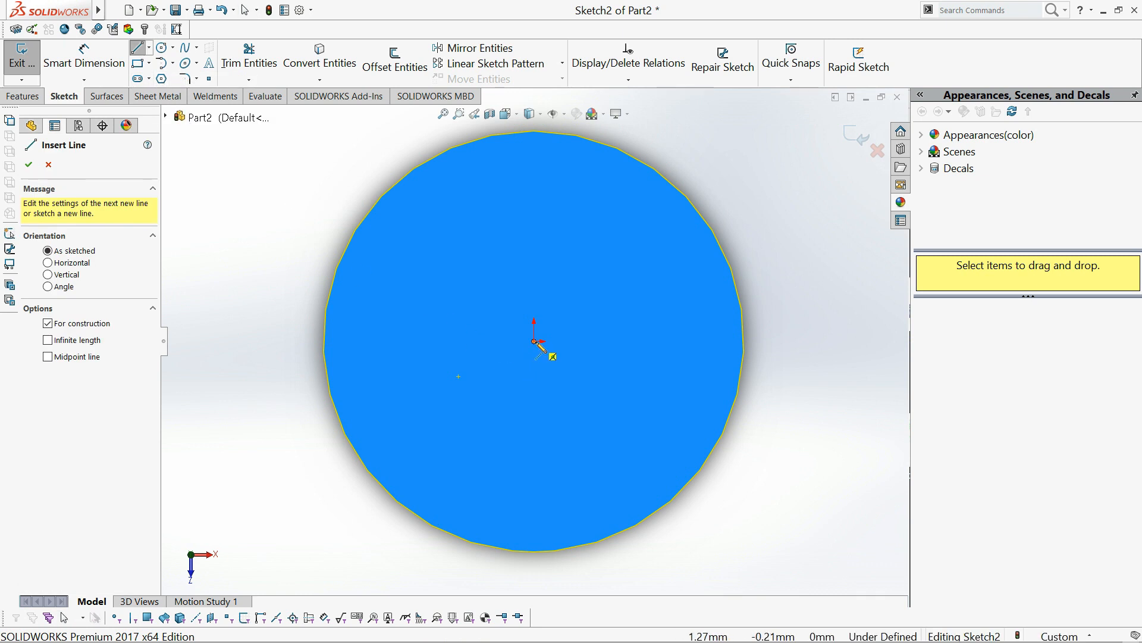
click(540, 341)
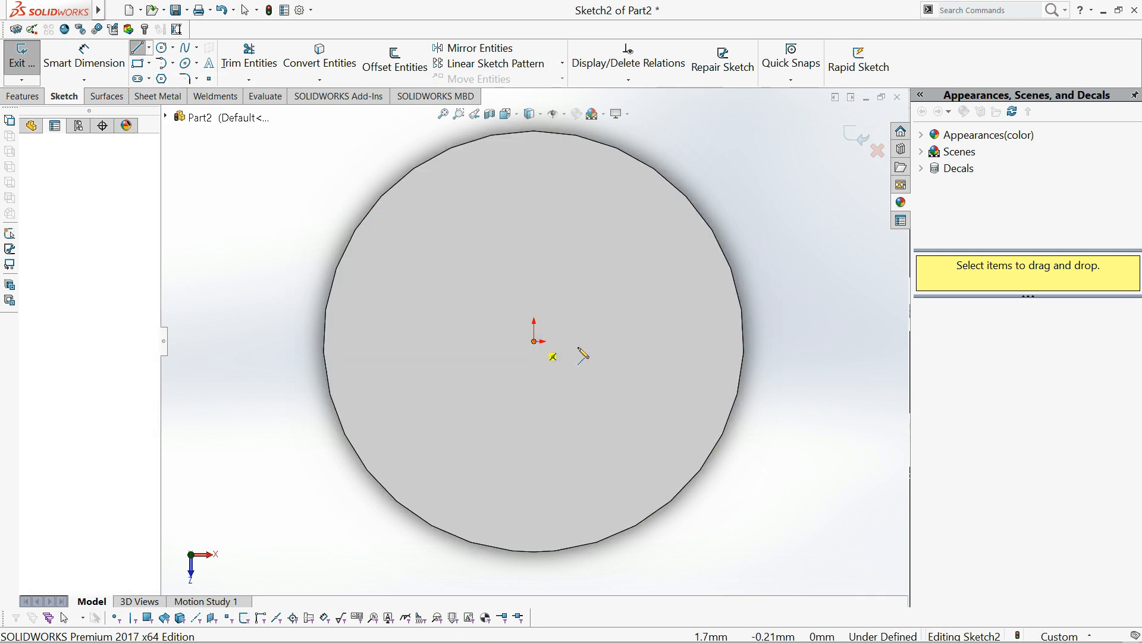
click(744, 343)
key(Escape)
key(Escape)
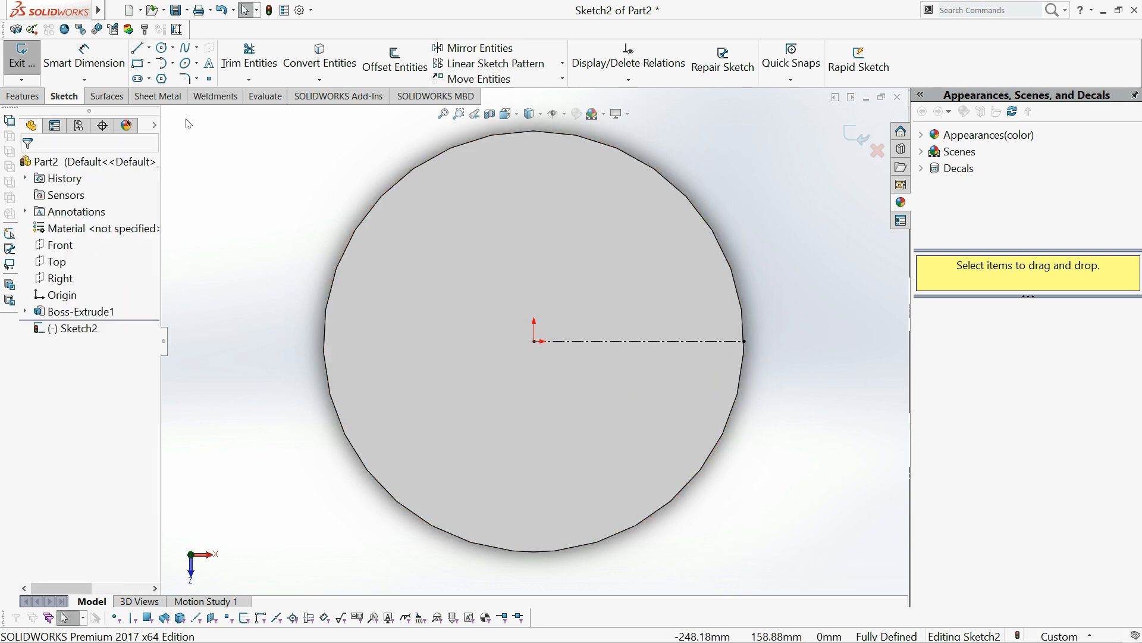
Step: Create a circular sketch pattern of the centerline about the origin with 4 equally spaced instances over 360 degrees
click(563, 64)
click(494, 91)
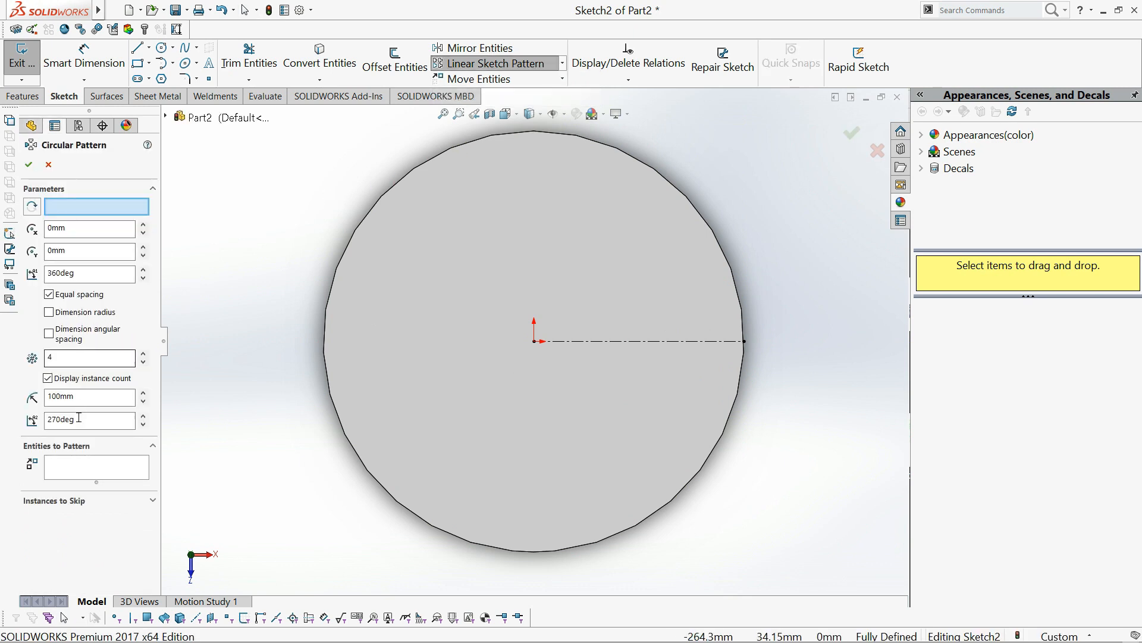
click(585, 342)
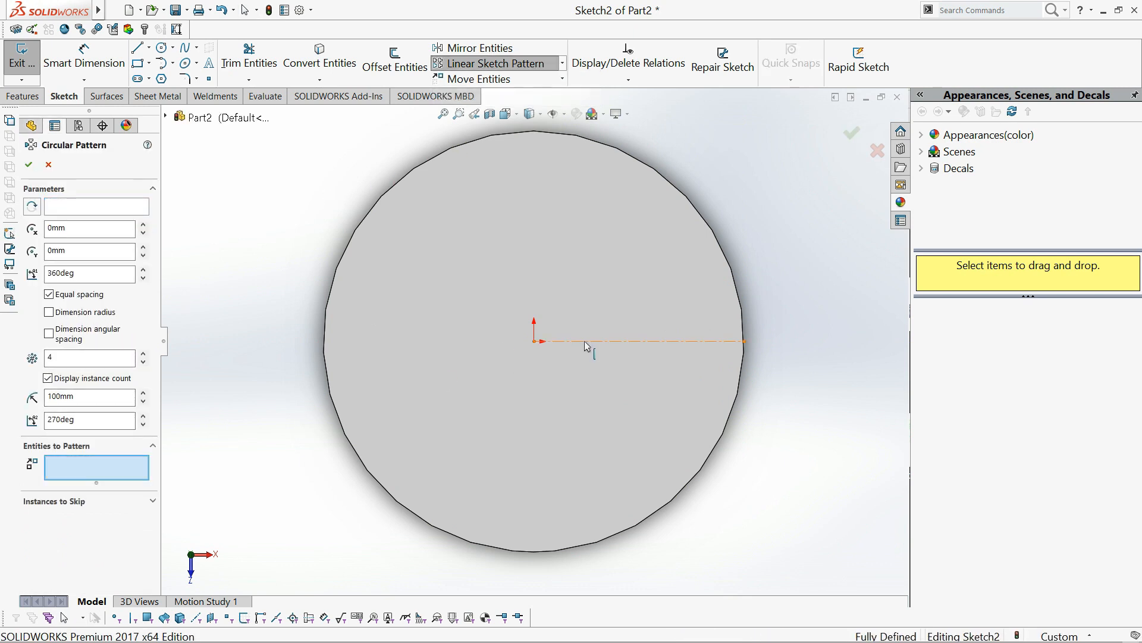
click(29, 165)
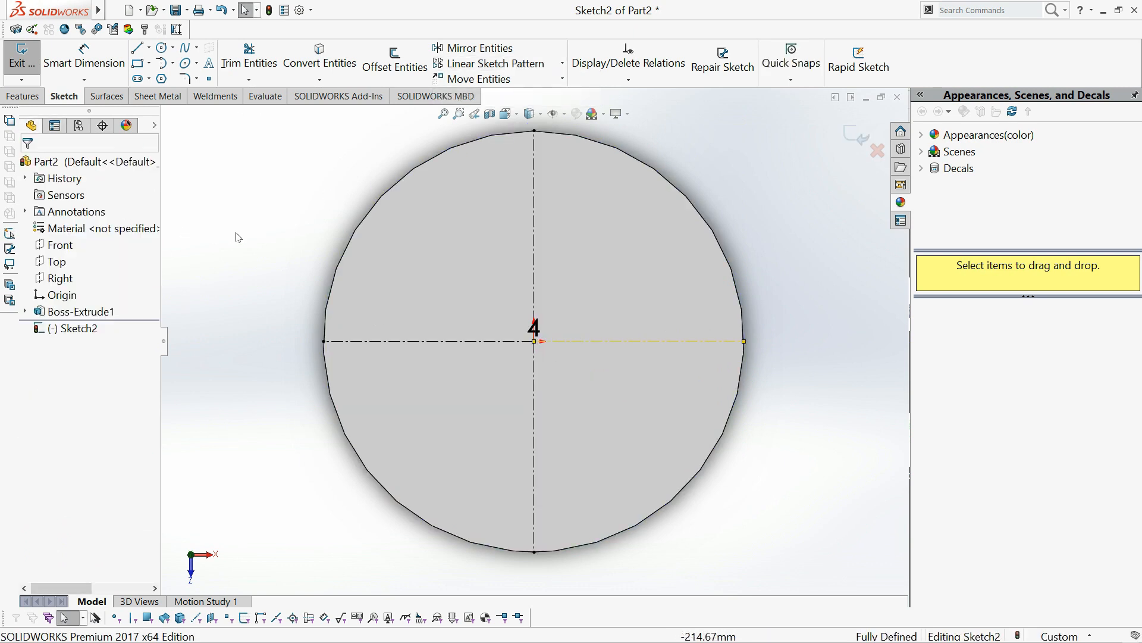
click(260, 274)
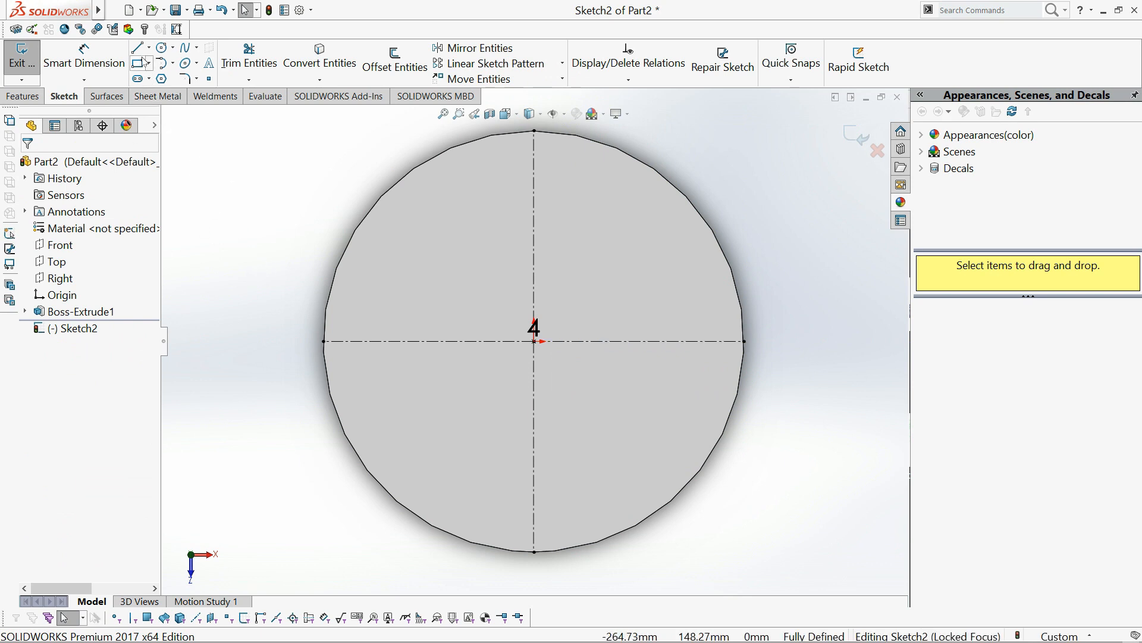
Step: Sketch a circle centred on the origin within the disc face and set its diameter to 164 mm
click(138, 47)
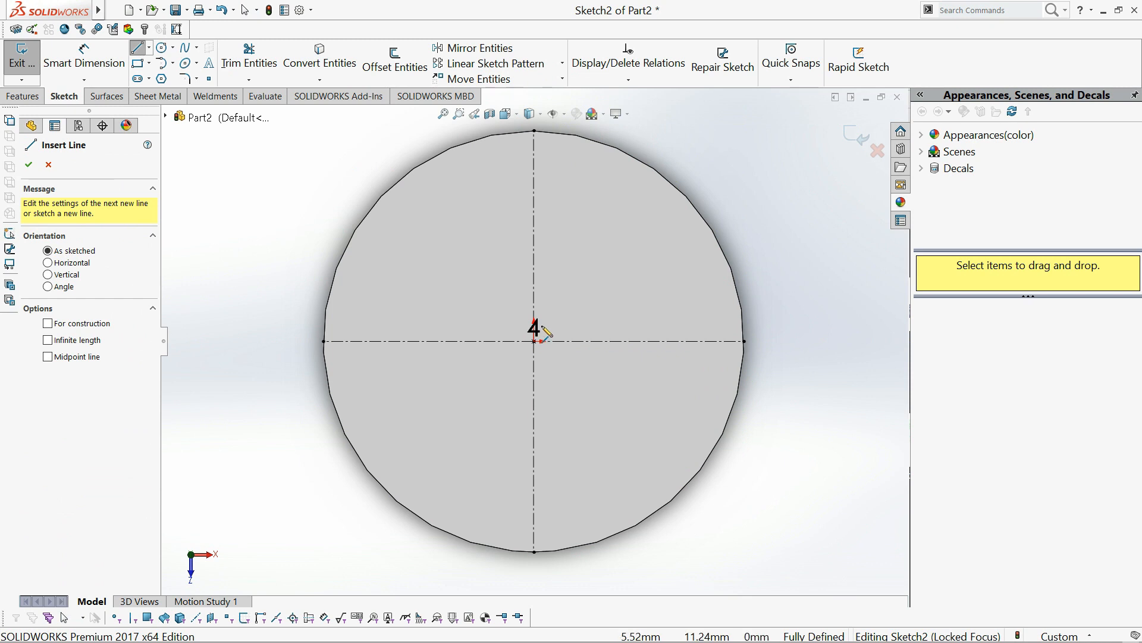
key(Escape)
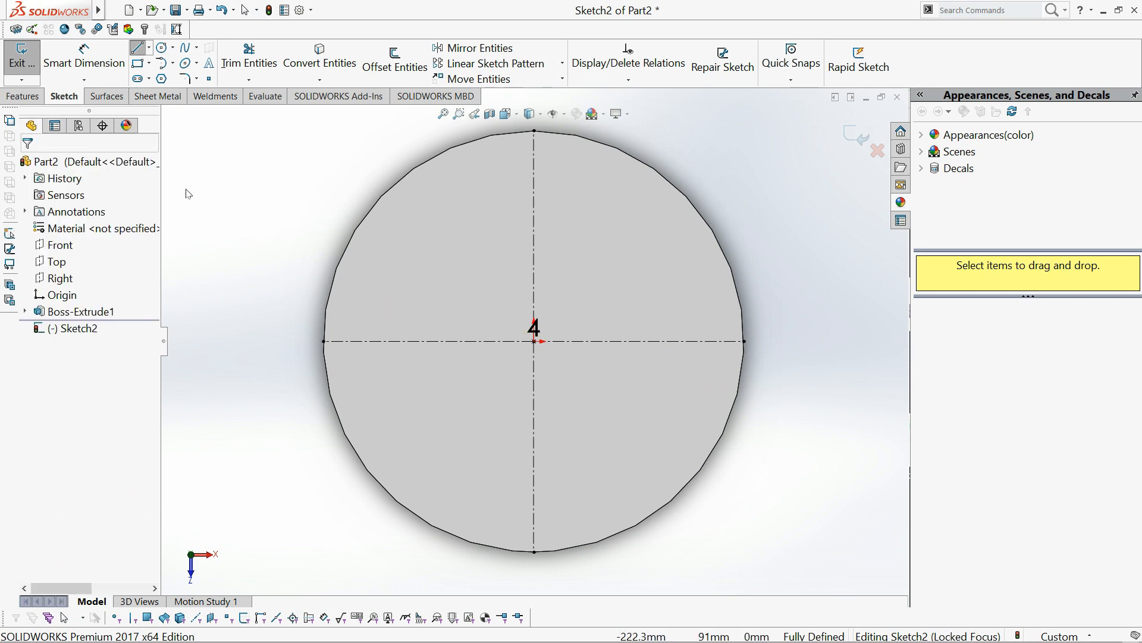
click(161, 48)
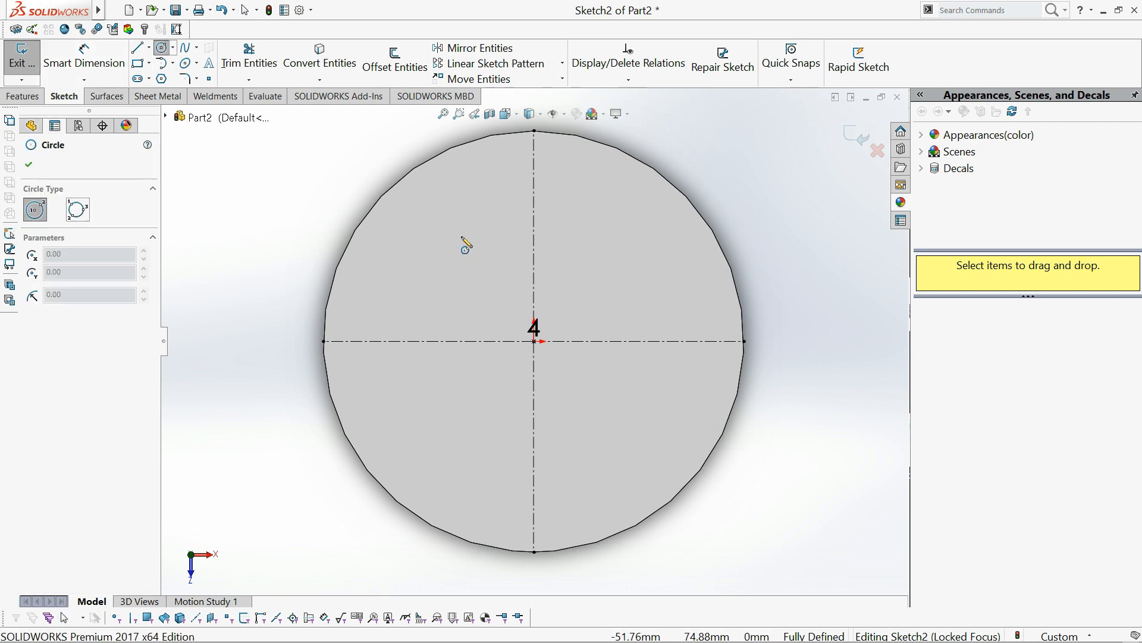
click(534, 342)
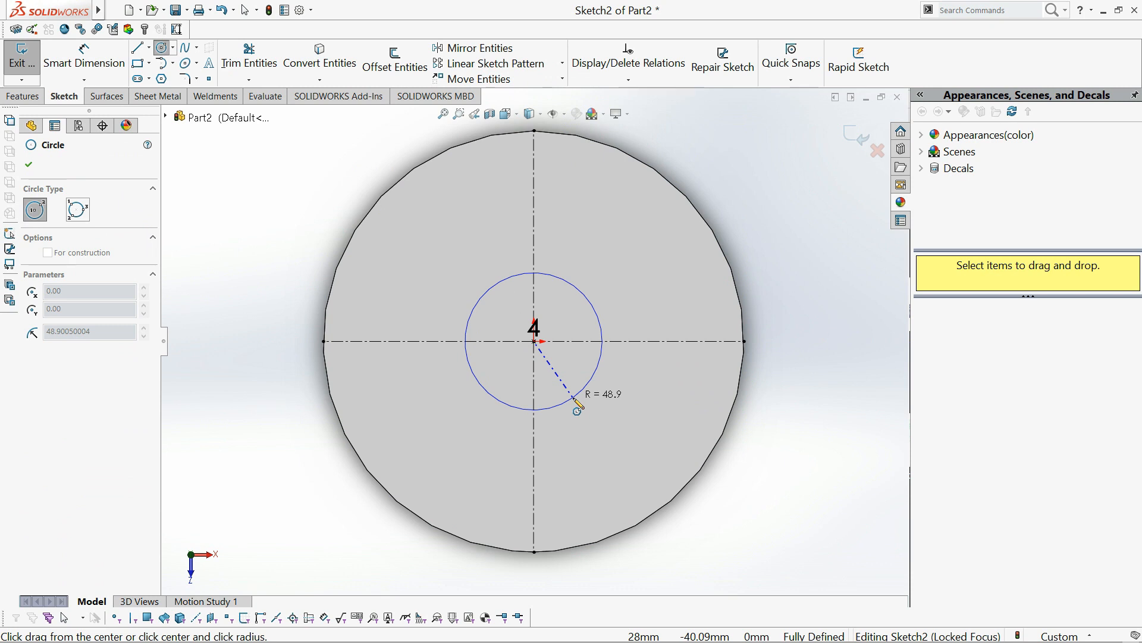
click(574, 398)
key(Escape)
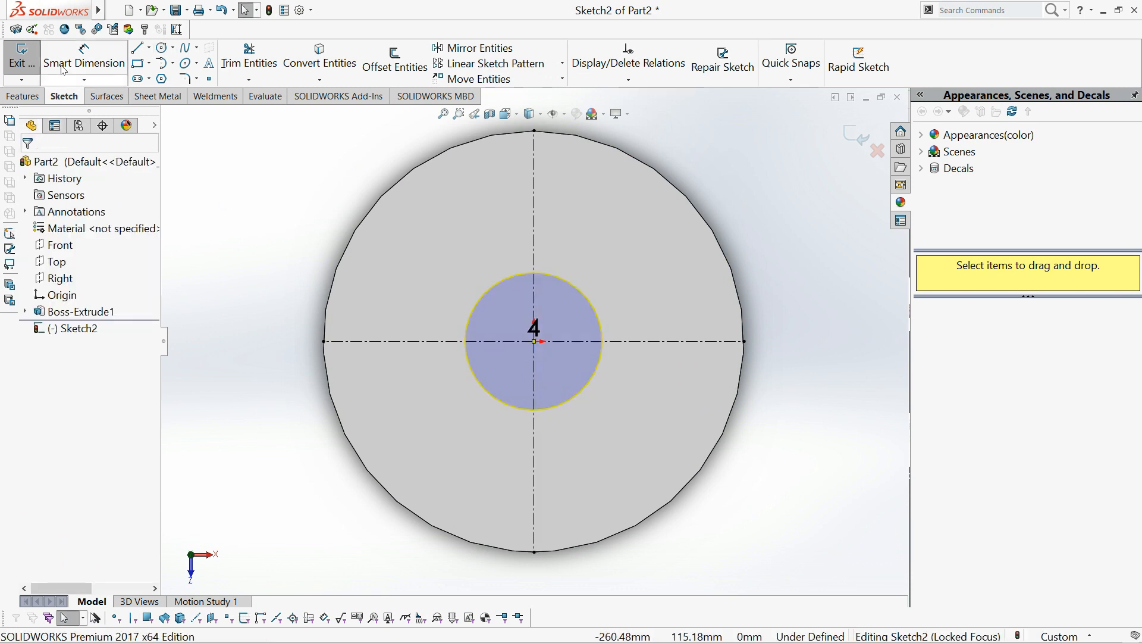
click(62, 69)
click(511, 277)
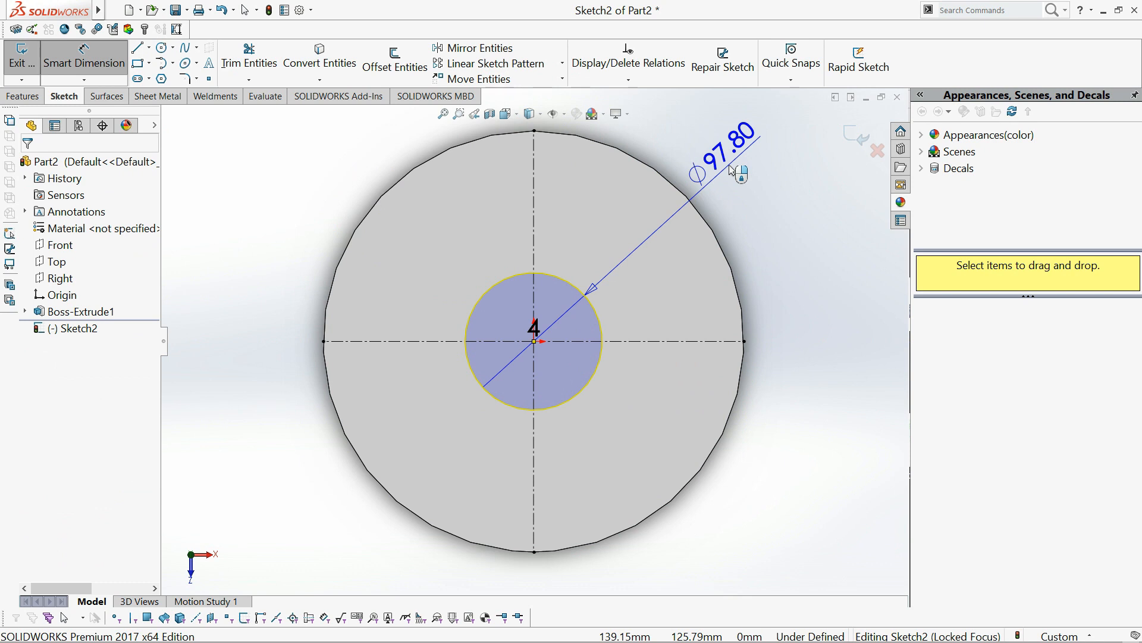
click(731, 173)
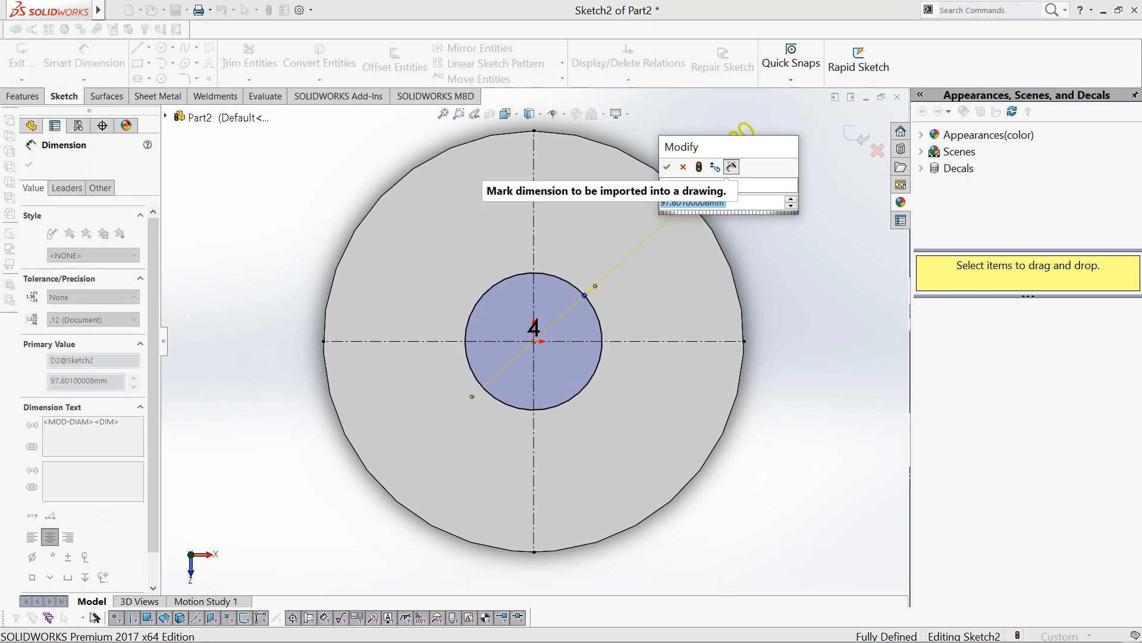
text(16)
key(Return)
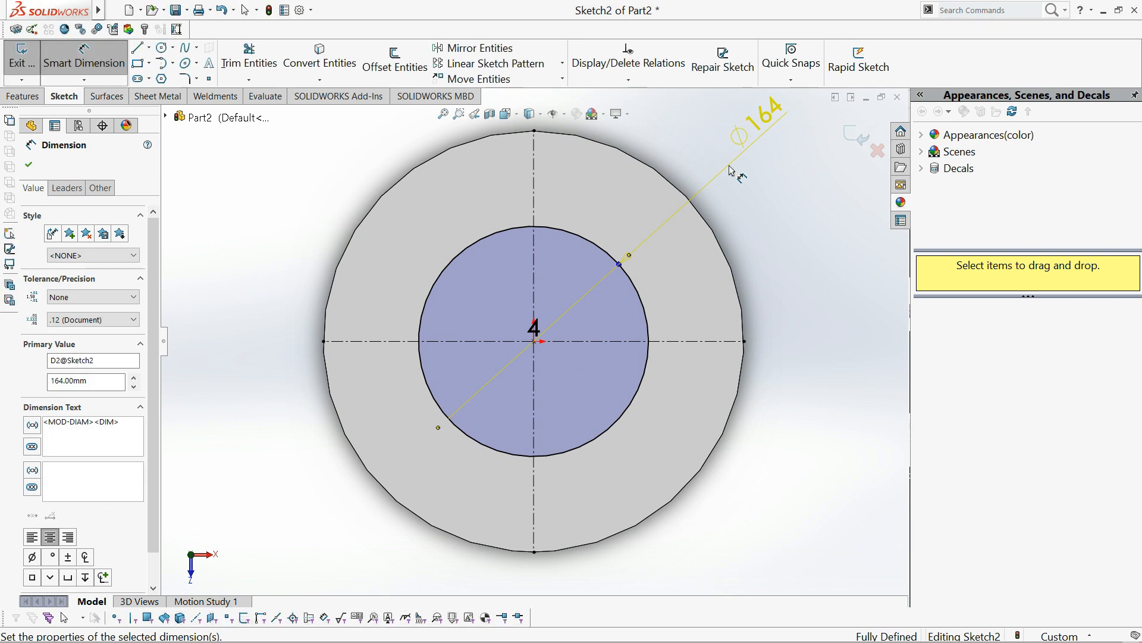
click(25, 166)
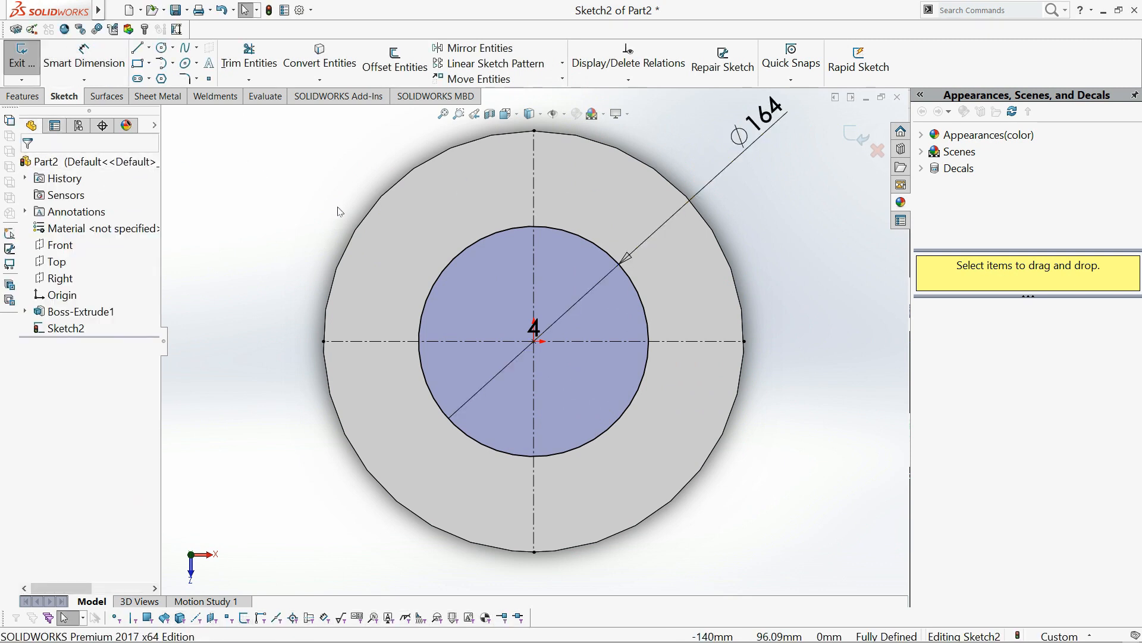
click(138, 49)
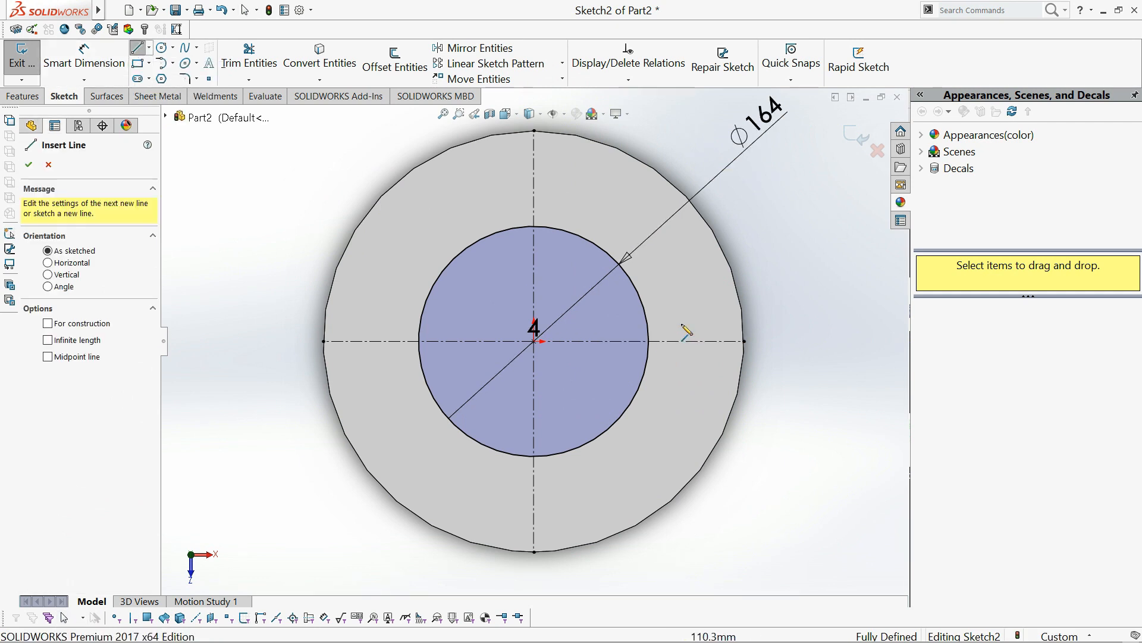
click(651, 339)
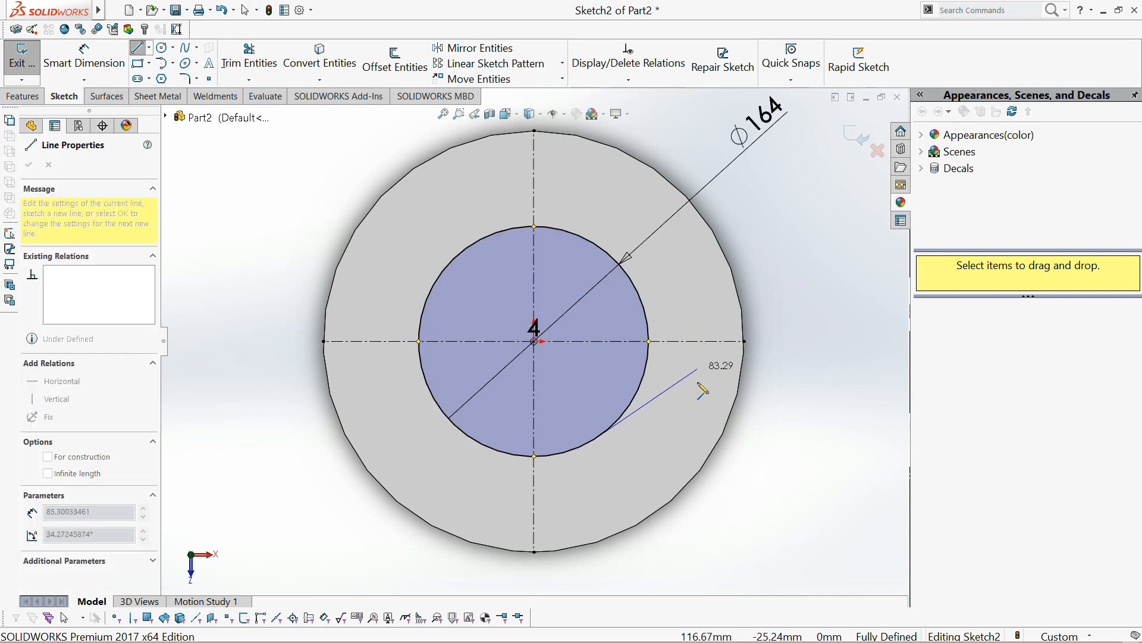
key(Escape)
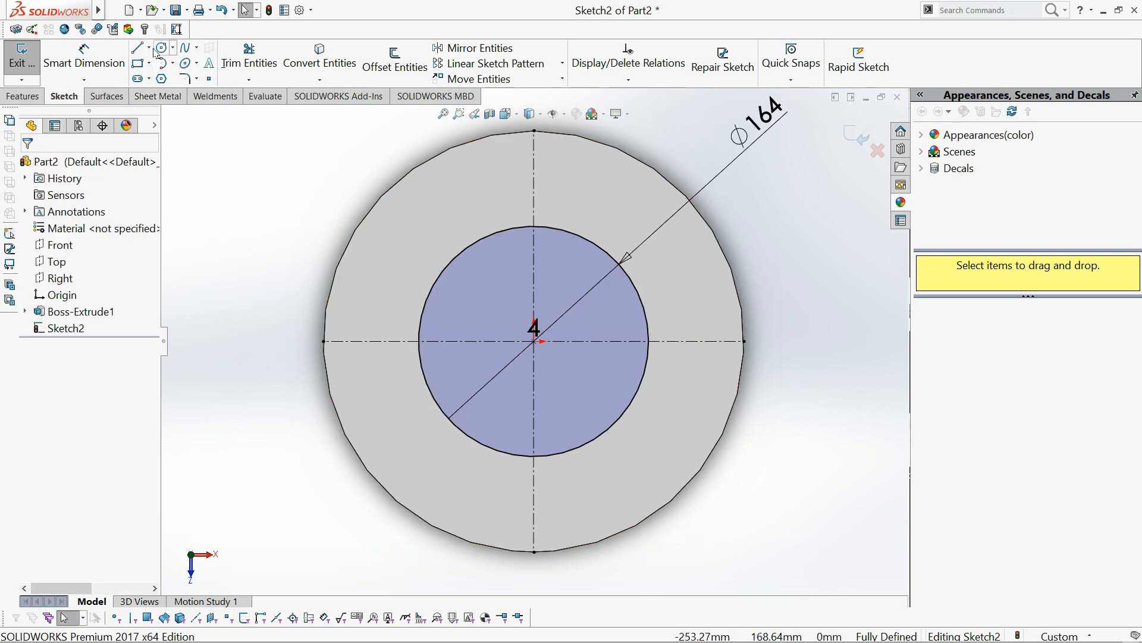
Step: Sketch a slightly inclined line about 63 mm long from the 164 mm circle towards the disc's outer edge, just above the horizontal centerline
click(138, 47)
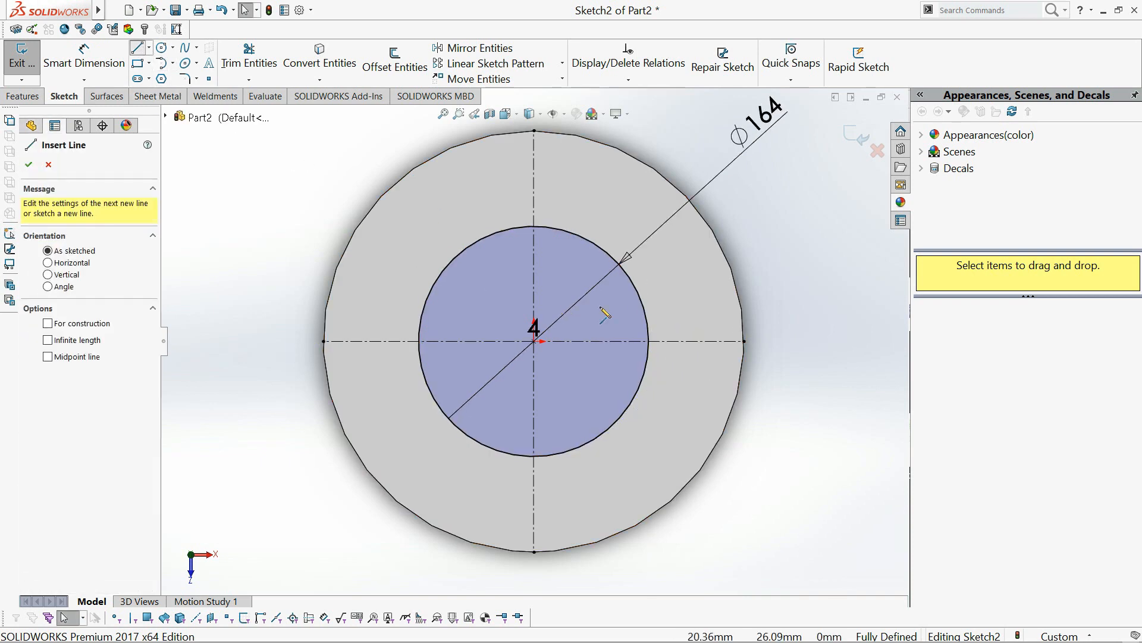
click(649, 339)
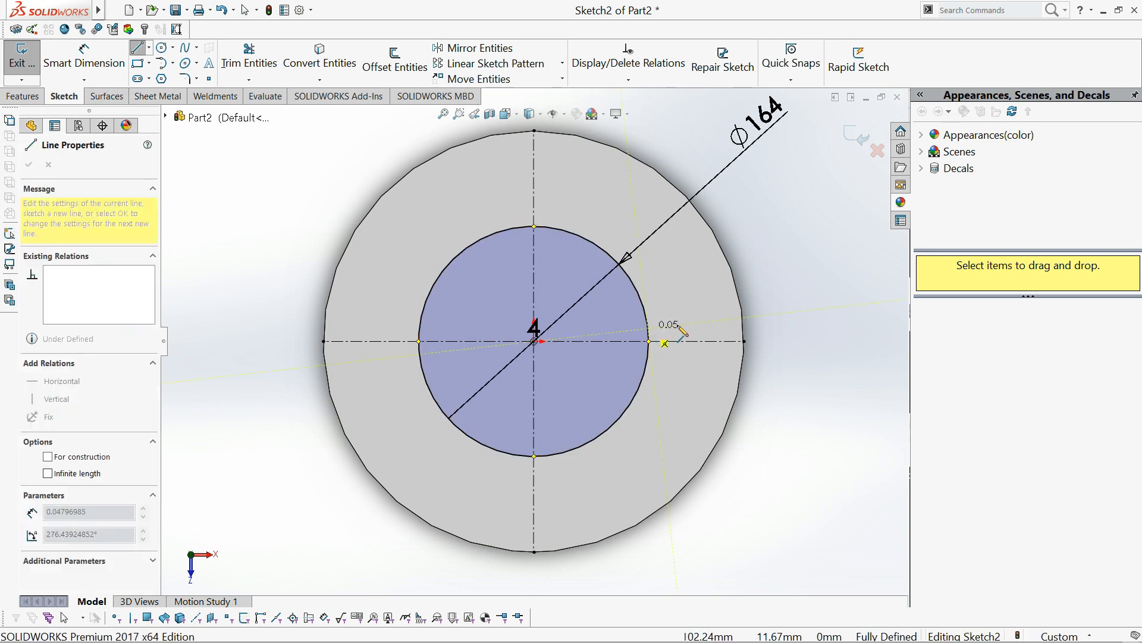
click(737, 320)
key(Escape)
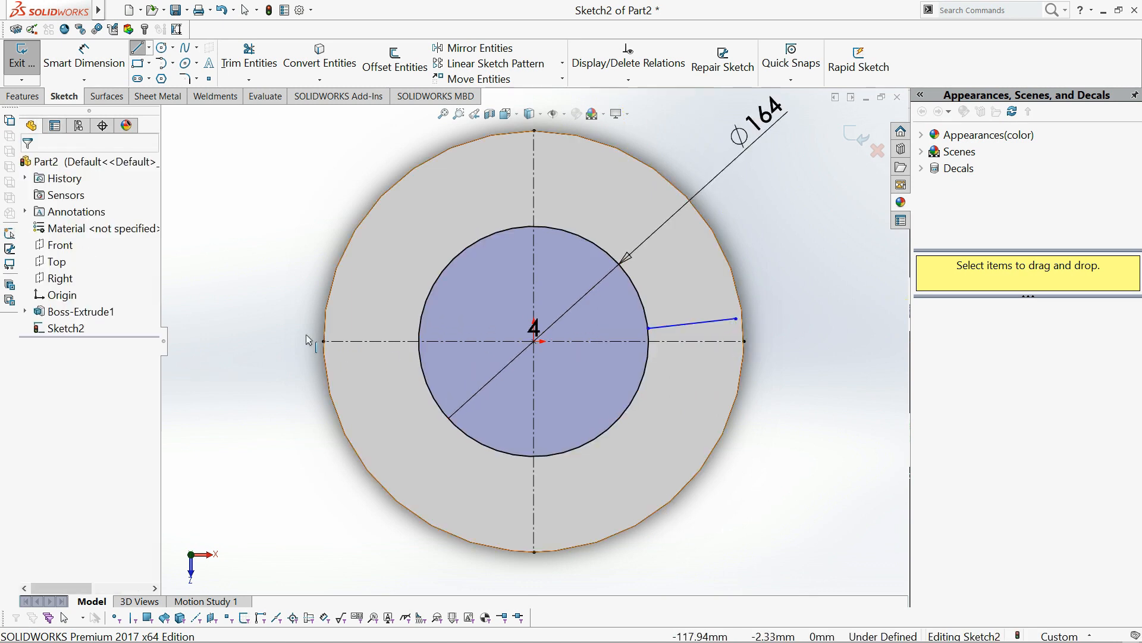
Step: Dimension the inclined line's length as 149-82, giving 67 mm
click(71, 63)
click(702, 320)
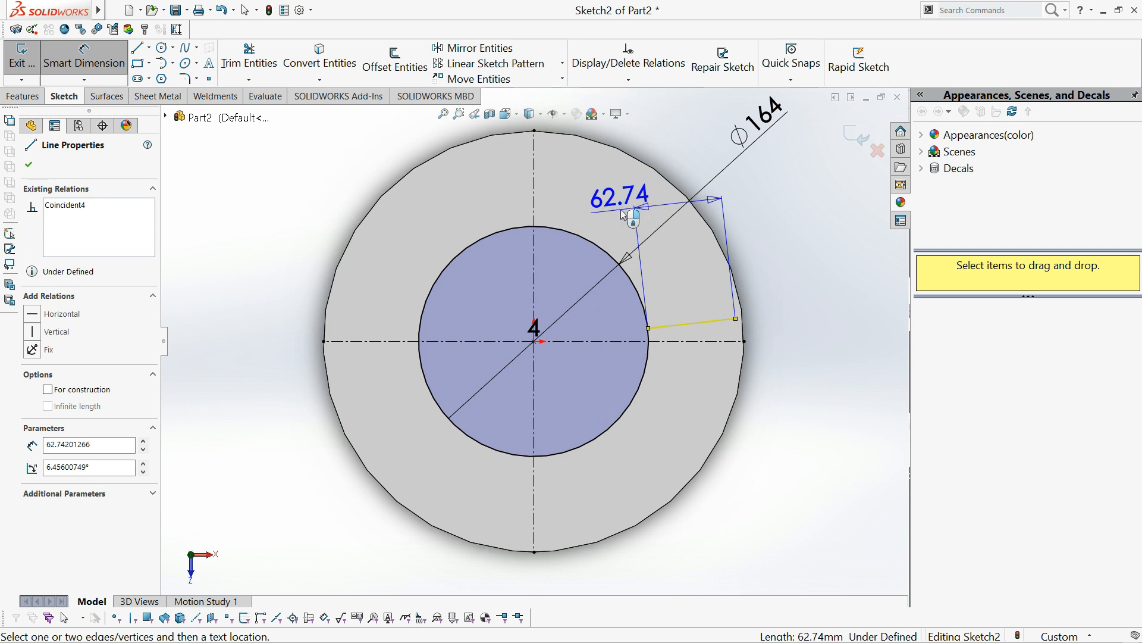
click(622, 215)
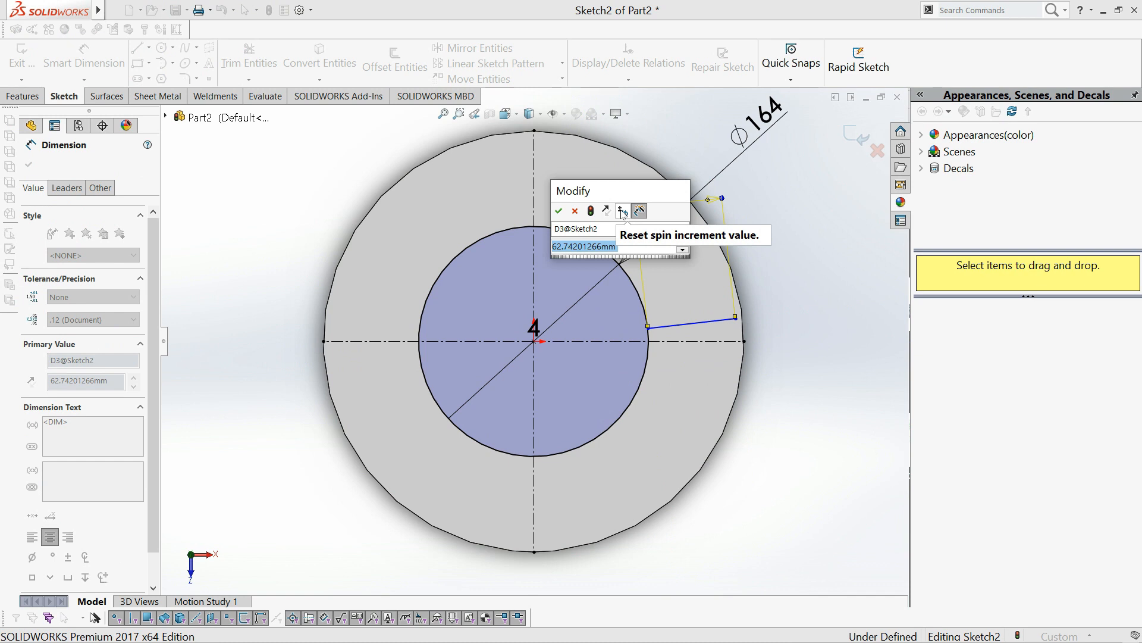
text(149-)
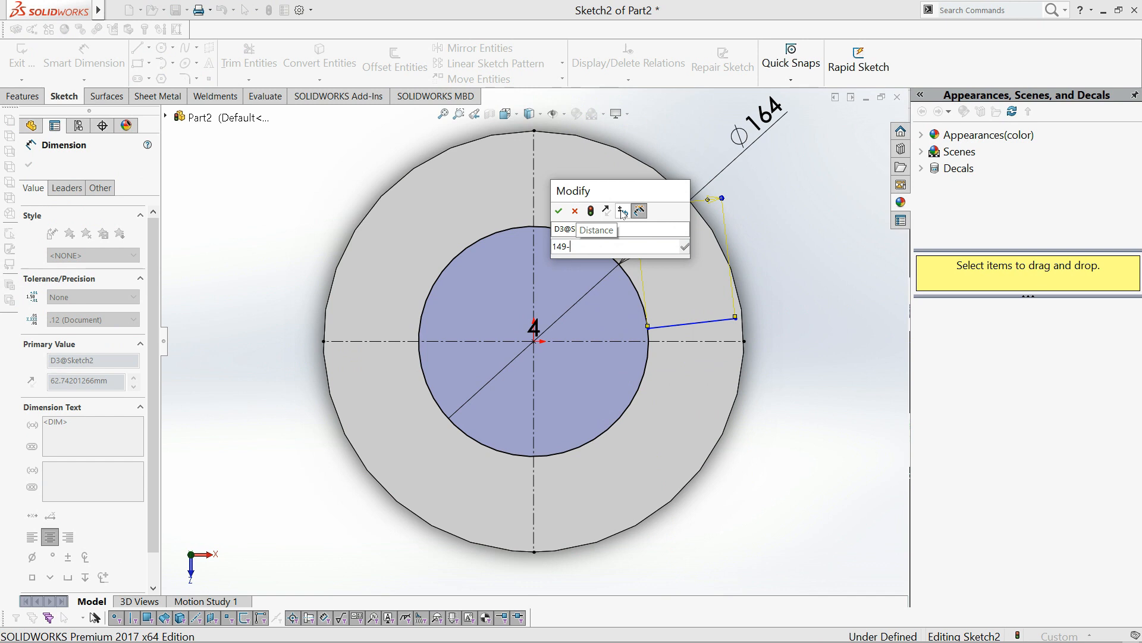
text(82)
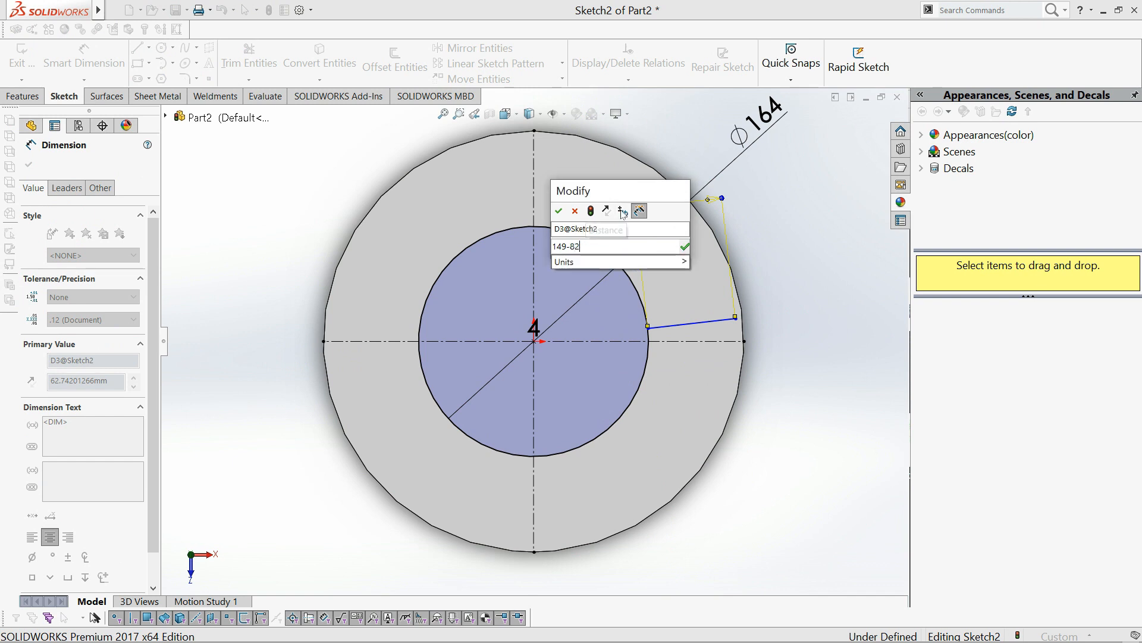
key(Return)
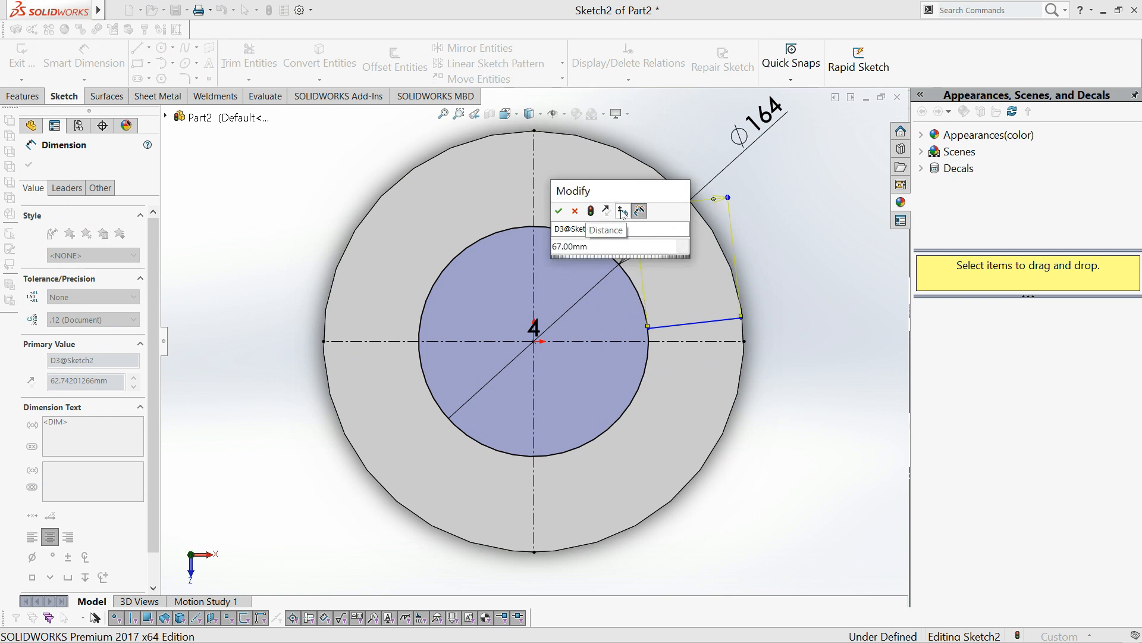
click(558, 212)
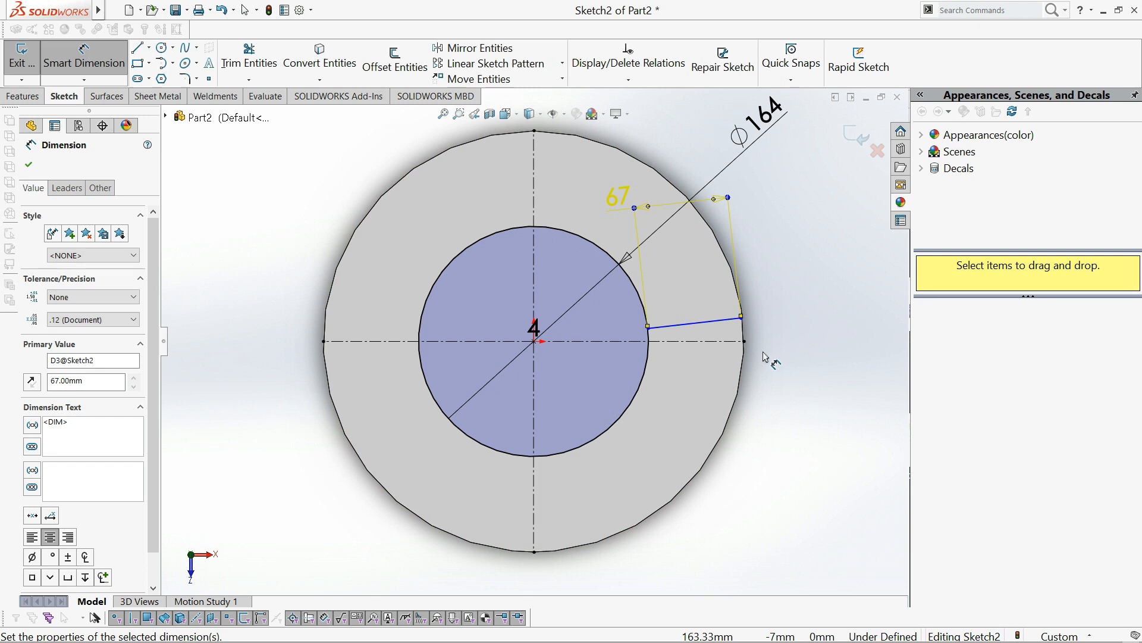
click(26, 166)
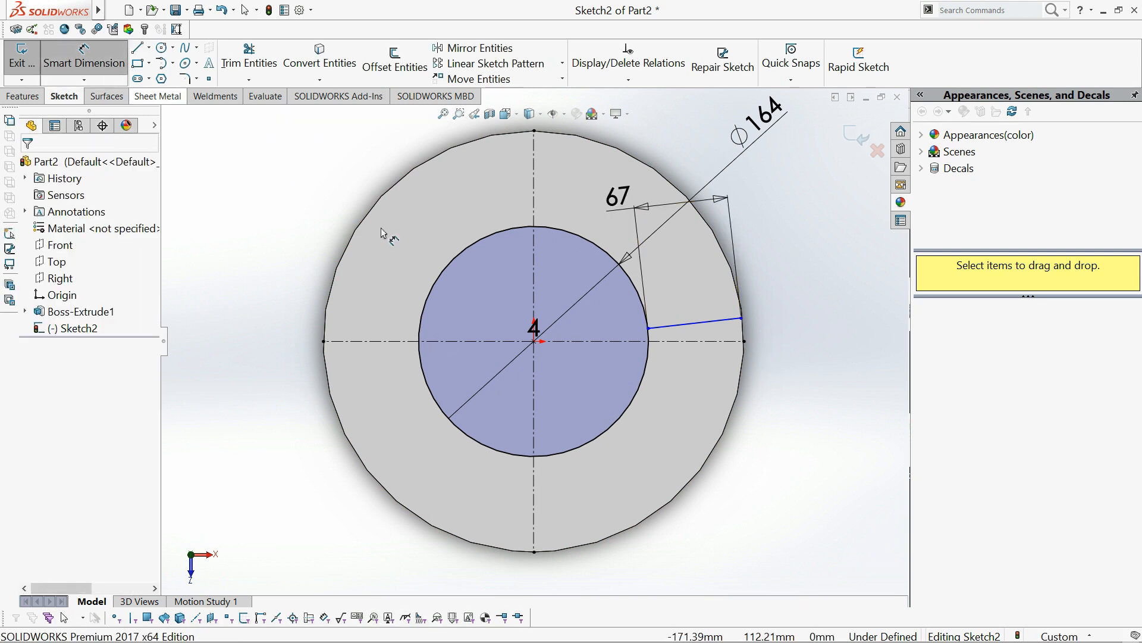
Step: Dimension the angle between the horizontal centerline and the inclined line as 1.5 degrees
click(672, 341)
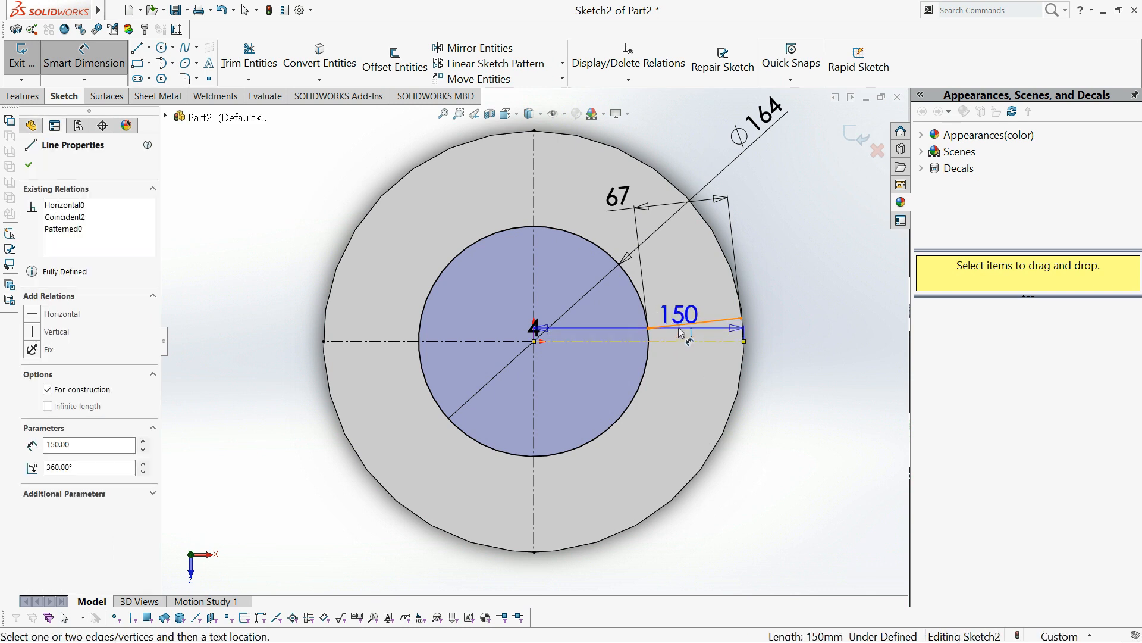
click(717, 321)
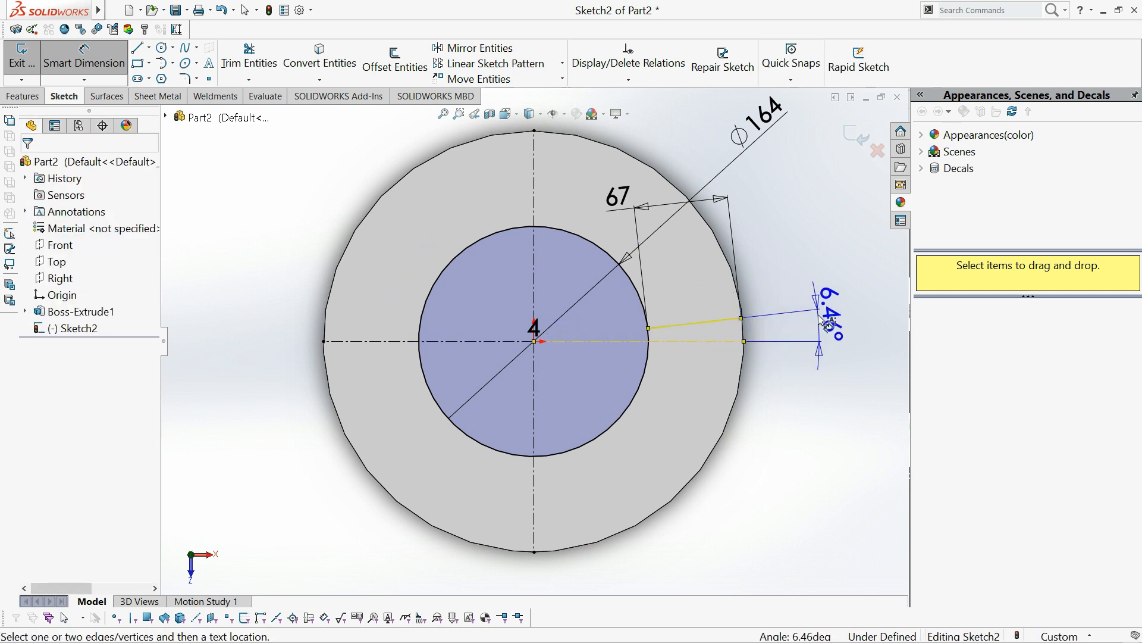
click(820, 321)
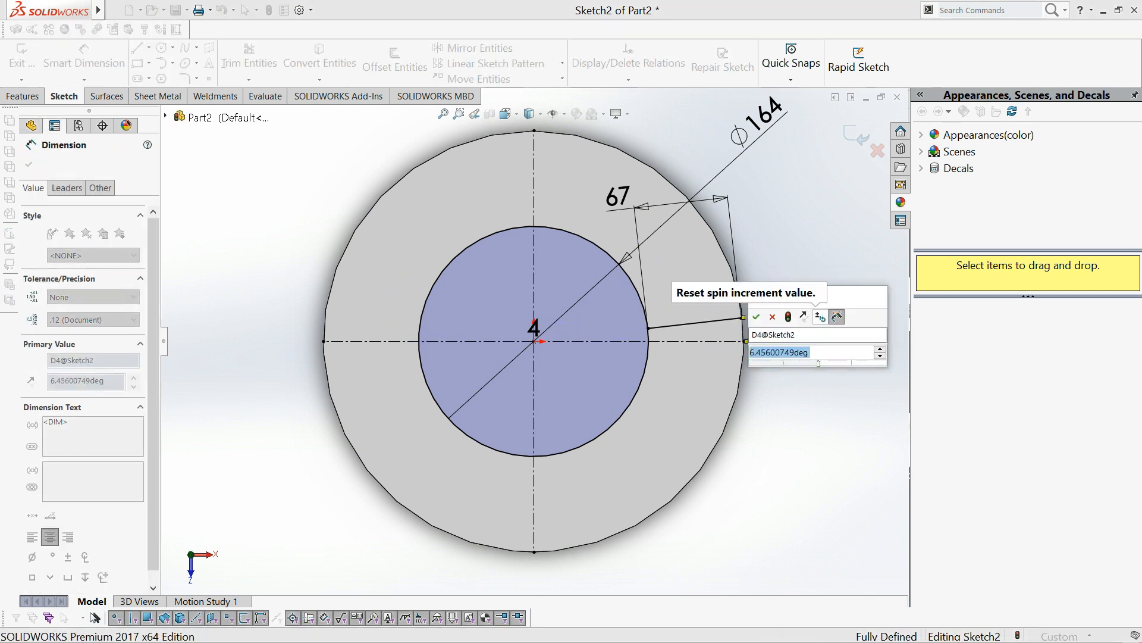
text(1.5)
key(Return)
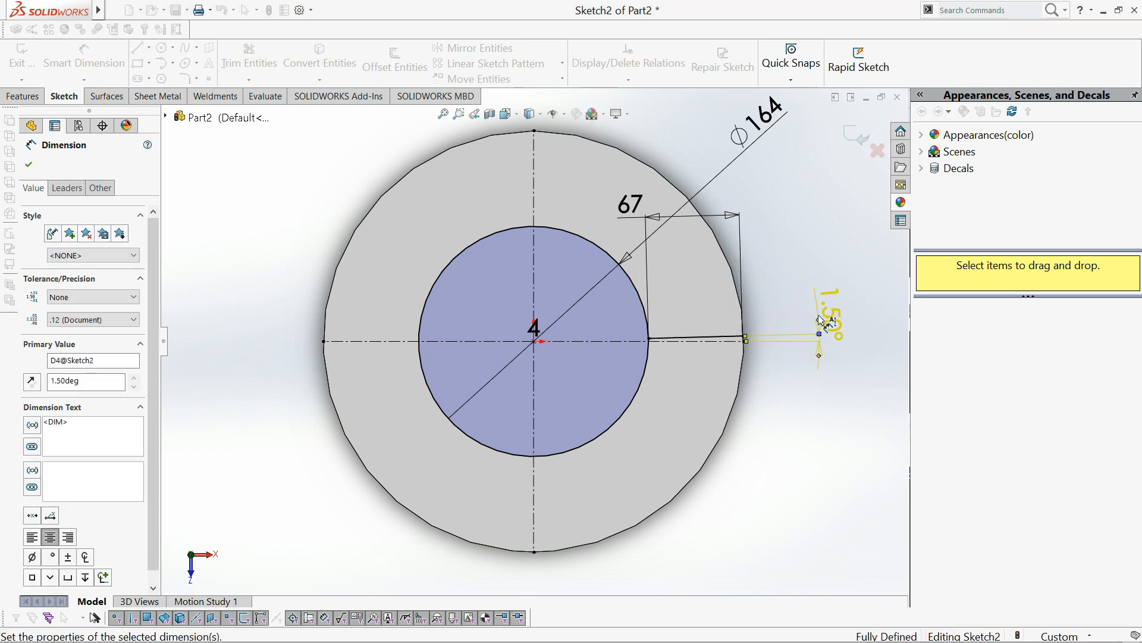
click(28, 164)
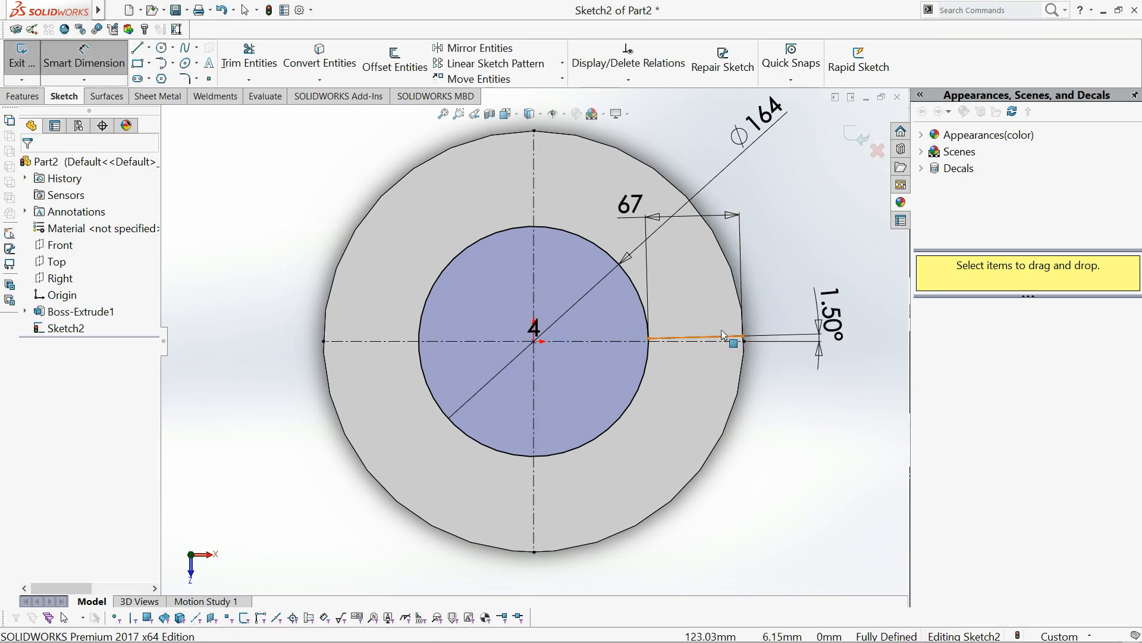
Step: Mirror the inclined line about the horizontal centerline, keeping the original
scroll(723, 344, up, 6)
scroll(690, 350, up, 3)
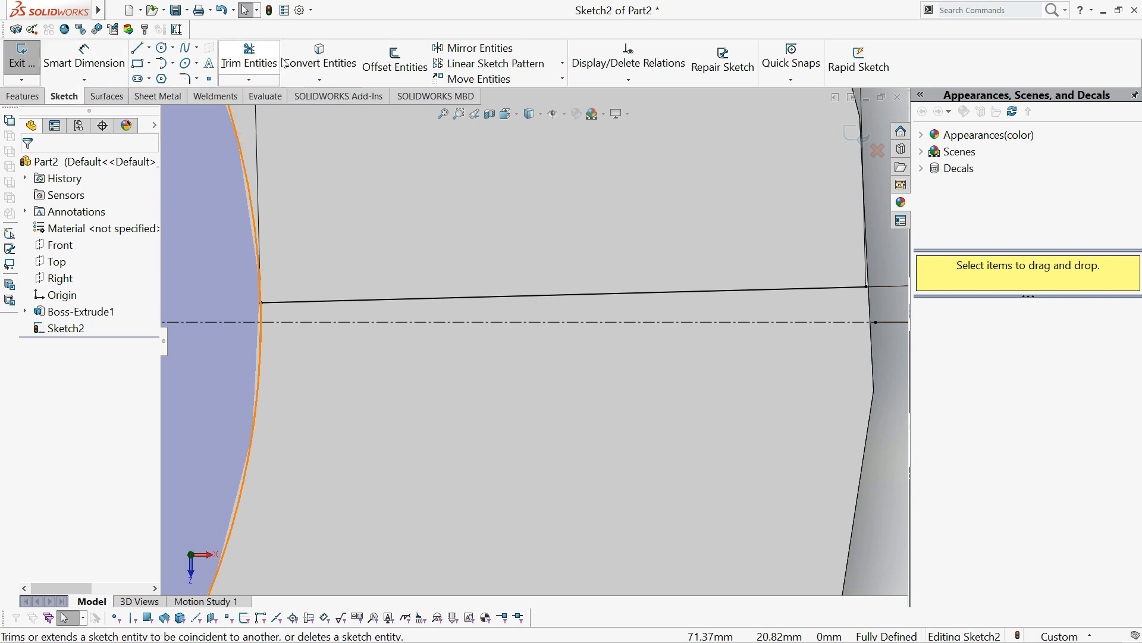
click(476, 48)
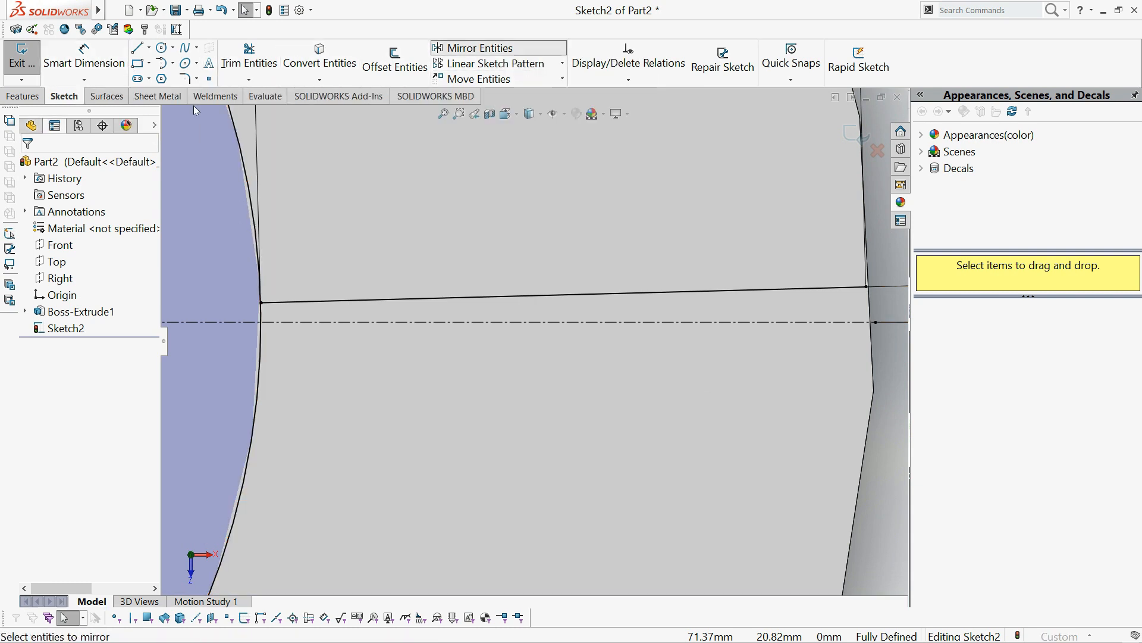
click(538, 295)
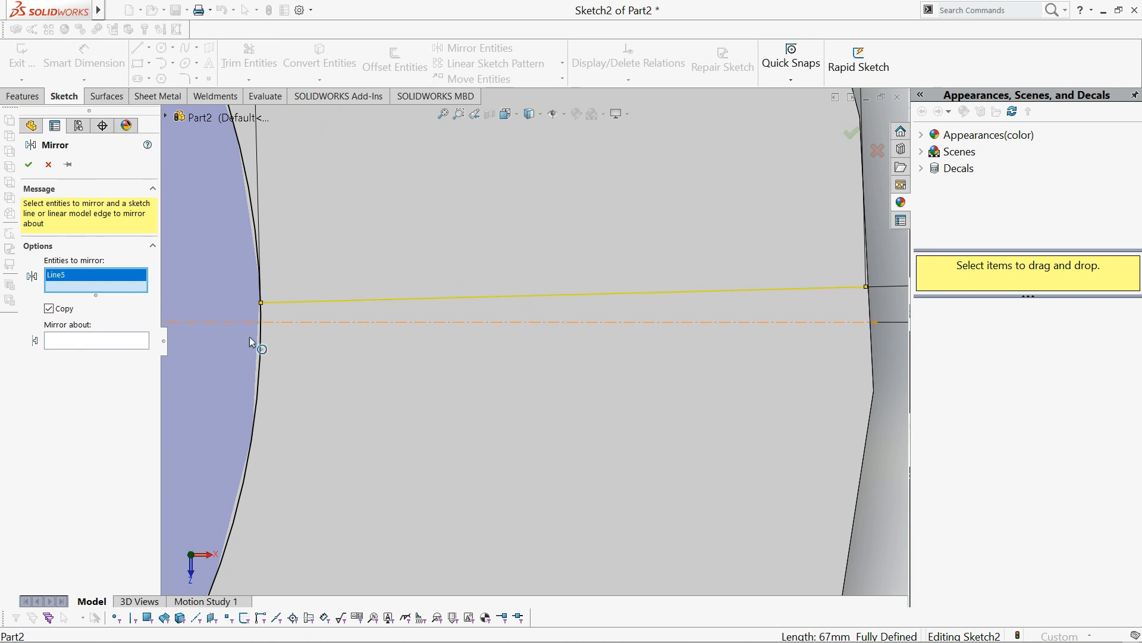
click(487, 322)
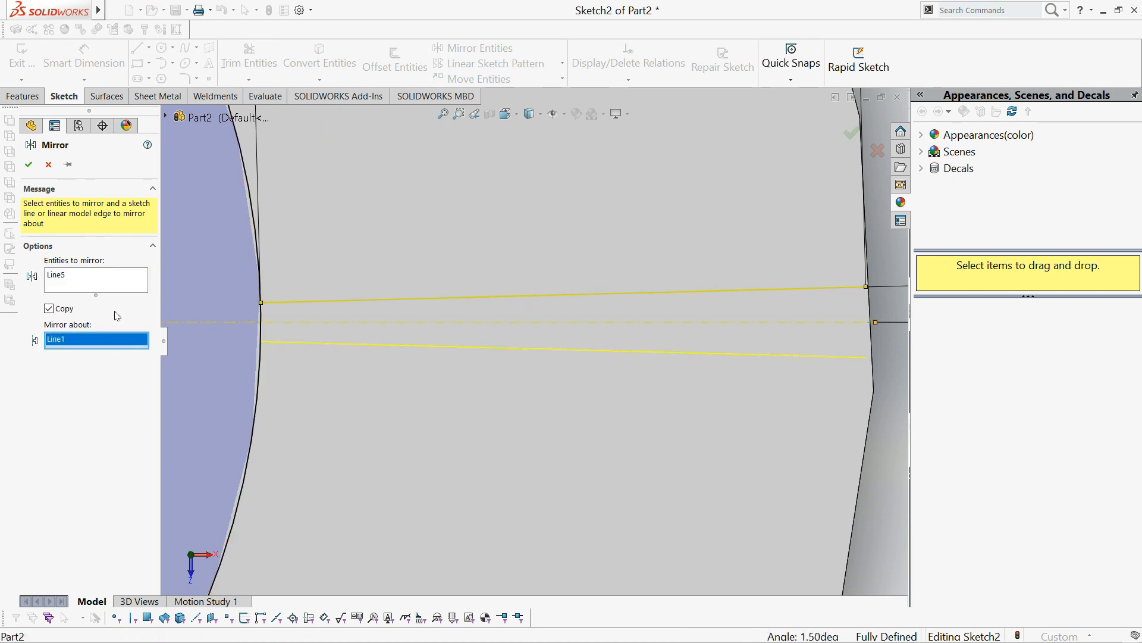
click(28, 164)
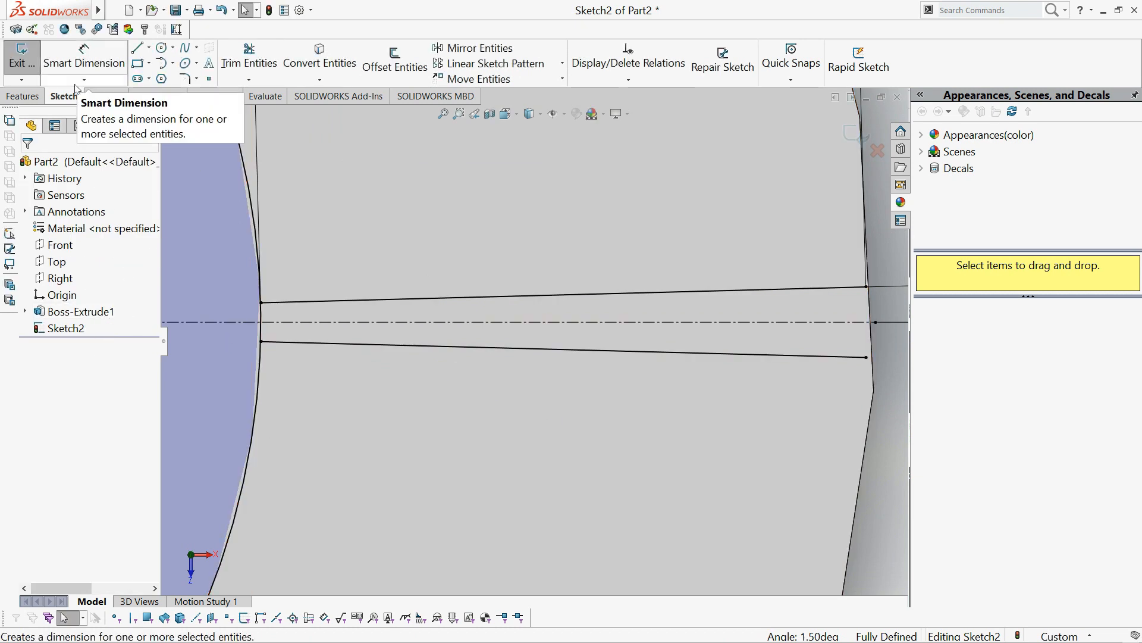
Step: Join the outer ends of the two inclined lines with a vertical line to close the rib profile
click(137, 48)
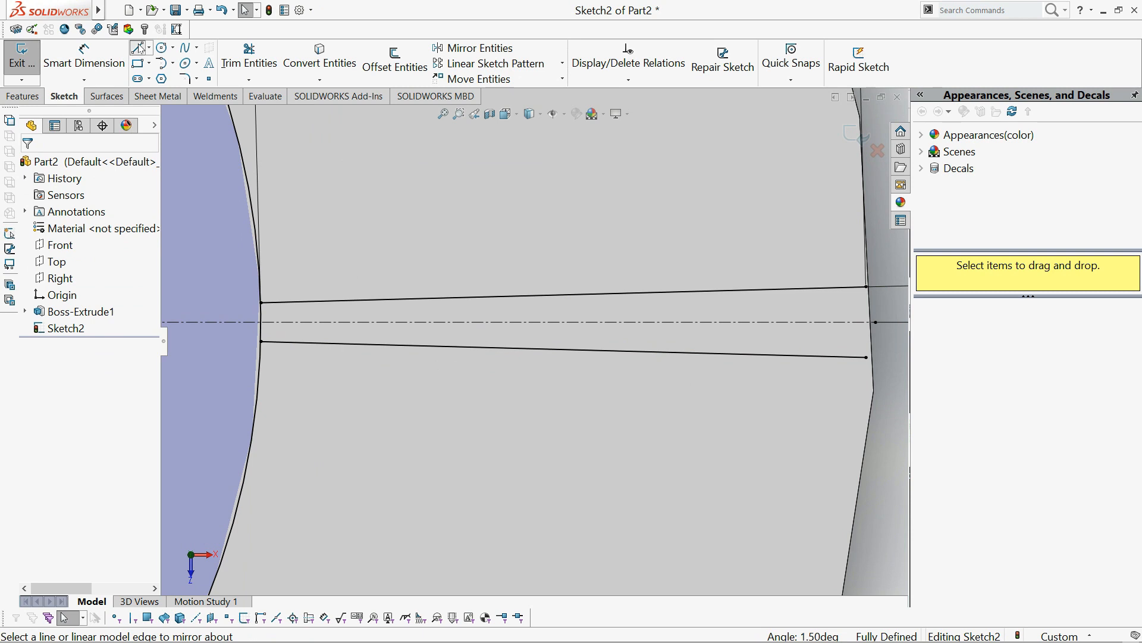
click(866, 287)
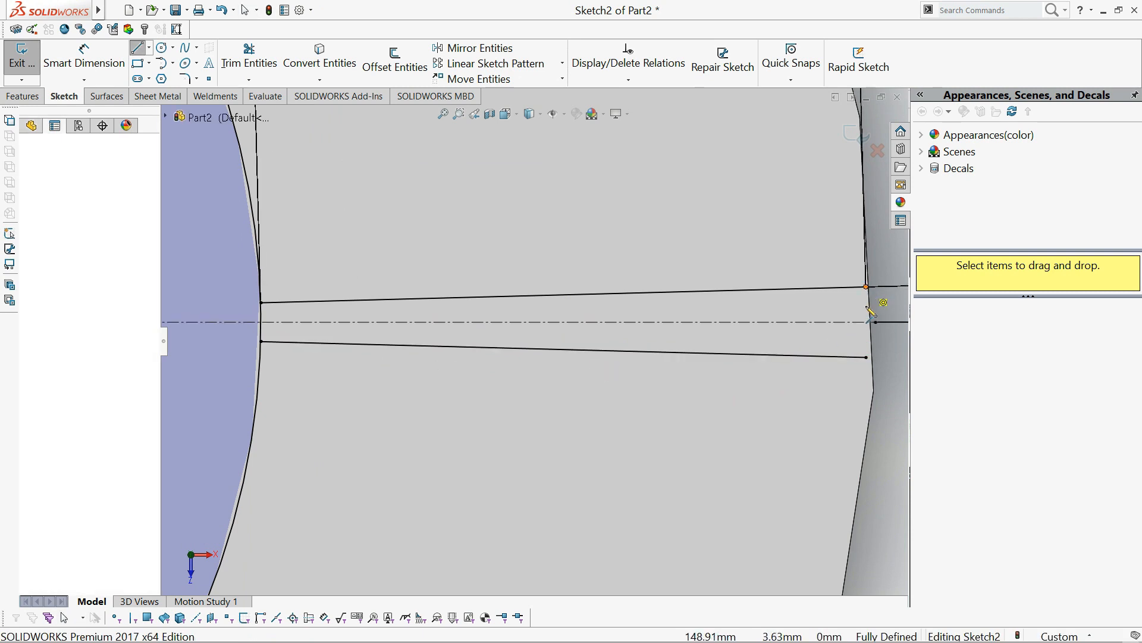
click(867, 357)
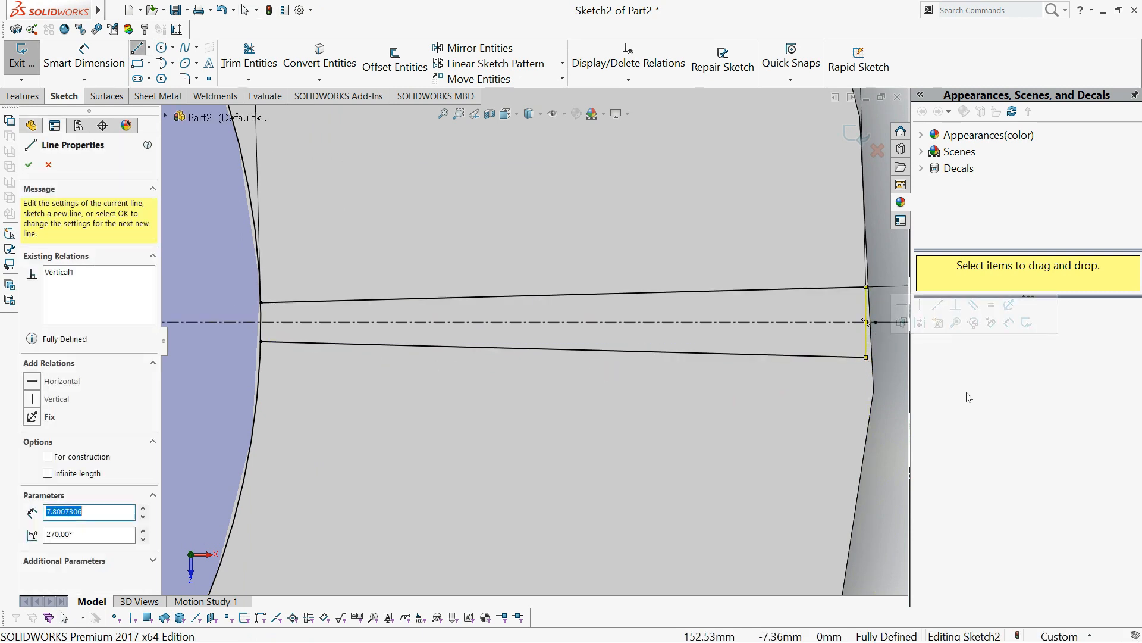
key(Escape)
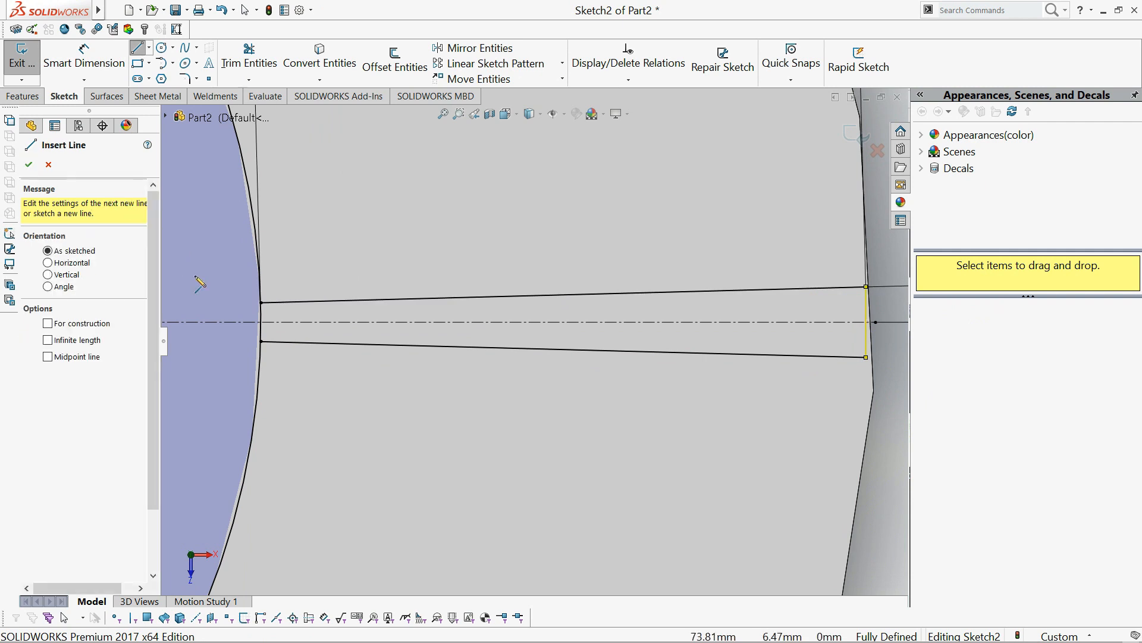
click(29, 165)
Step: Extrude only the narrow tapered region between the inclined lines as a blind boss 12 mm high, merged with the disc
scroll(528, 418, up, 5)
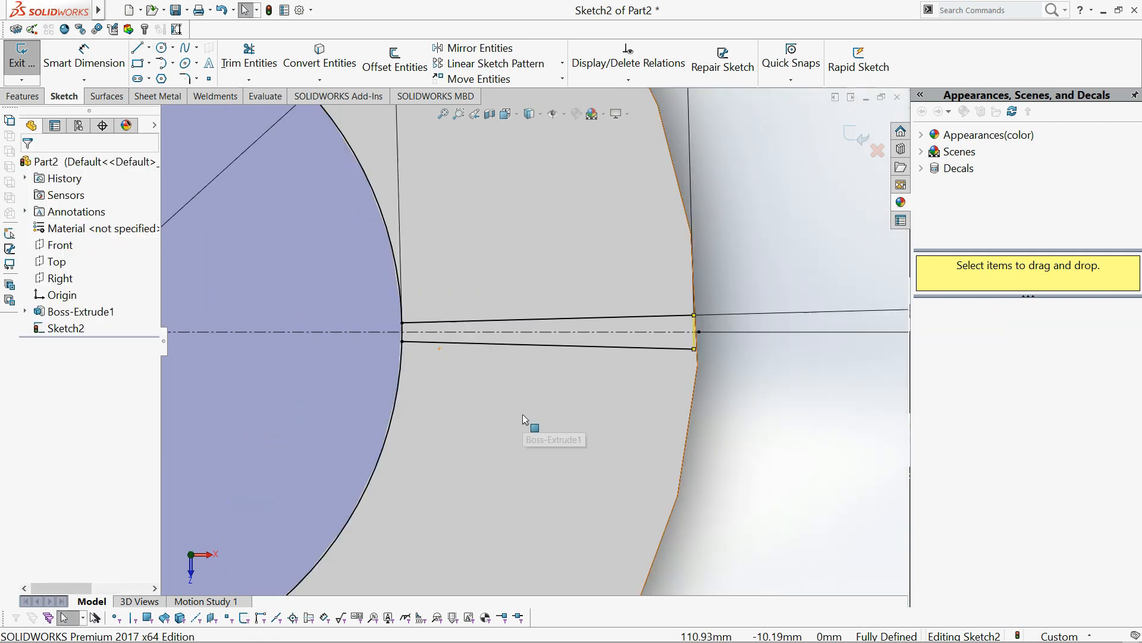
scroll(533, 357, up, 3)
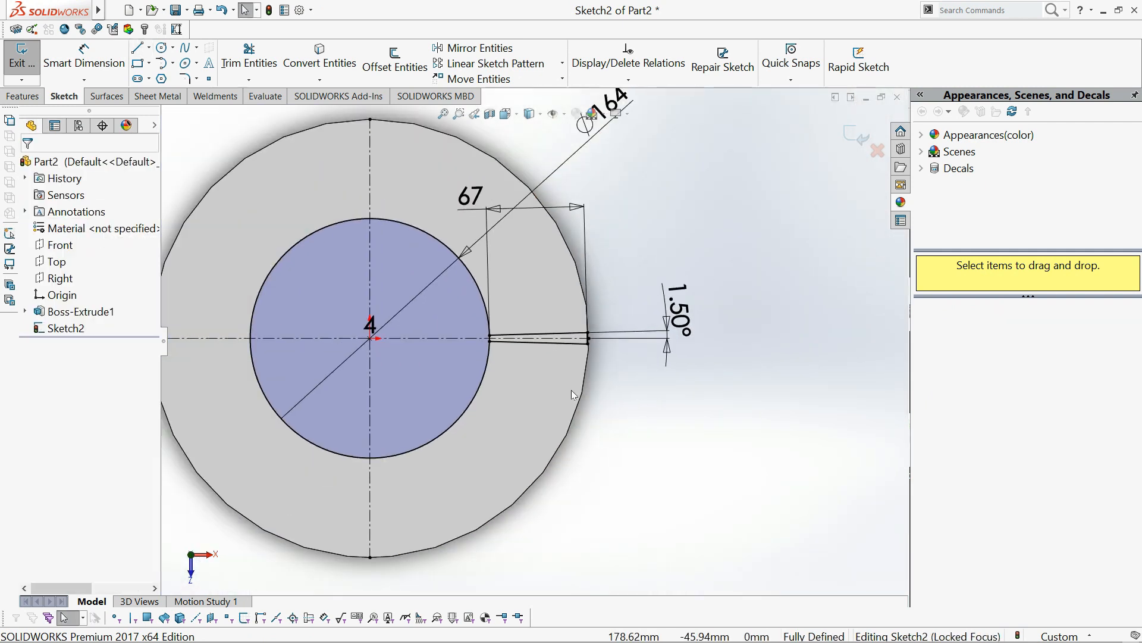
scroll(297, 340, up, 2)
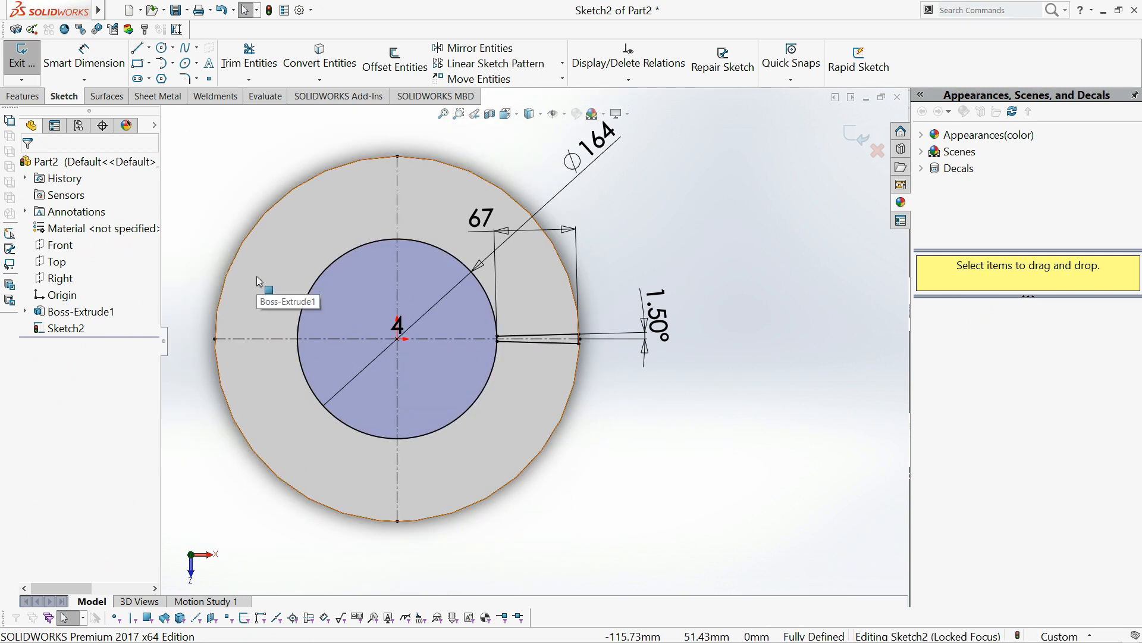
scroll(279, 278, up, 1)
scroll(357, 297, down, 1)
scroll(565, 351, down, 2)
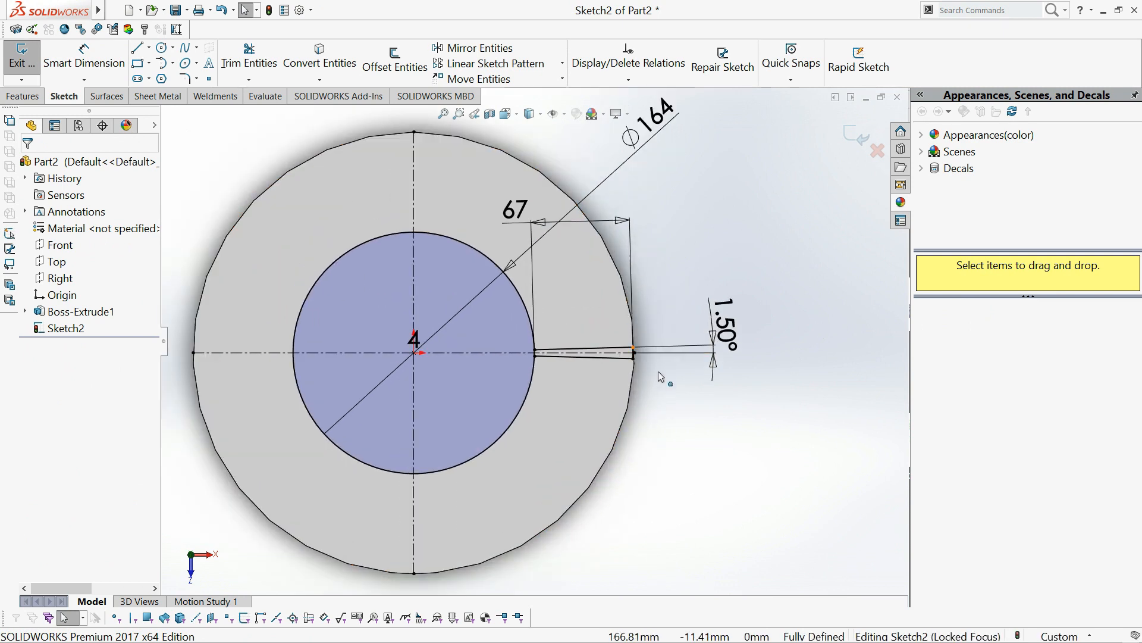
middle_drag(657, 368, 660, 283)
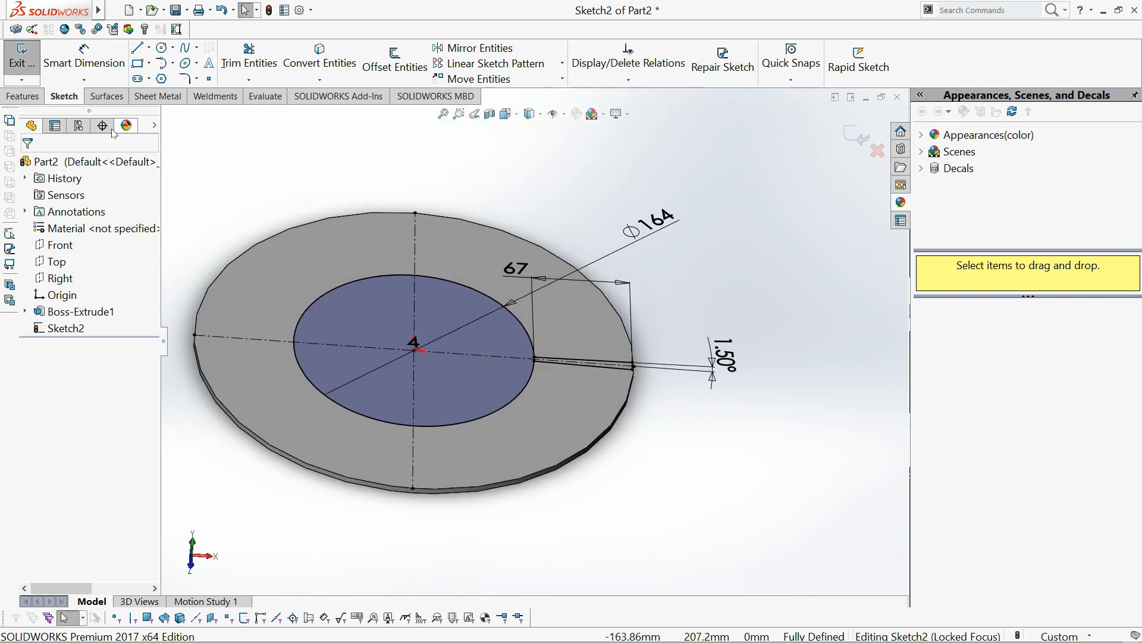
click(23, 96)
click(52, 59)
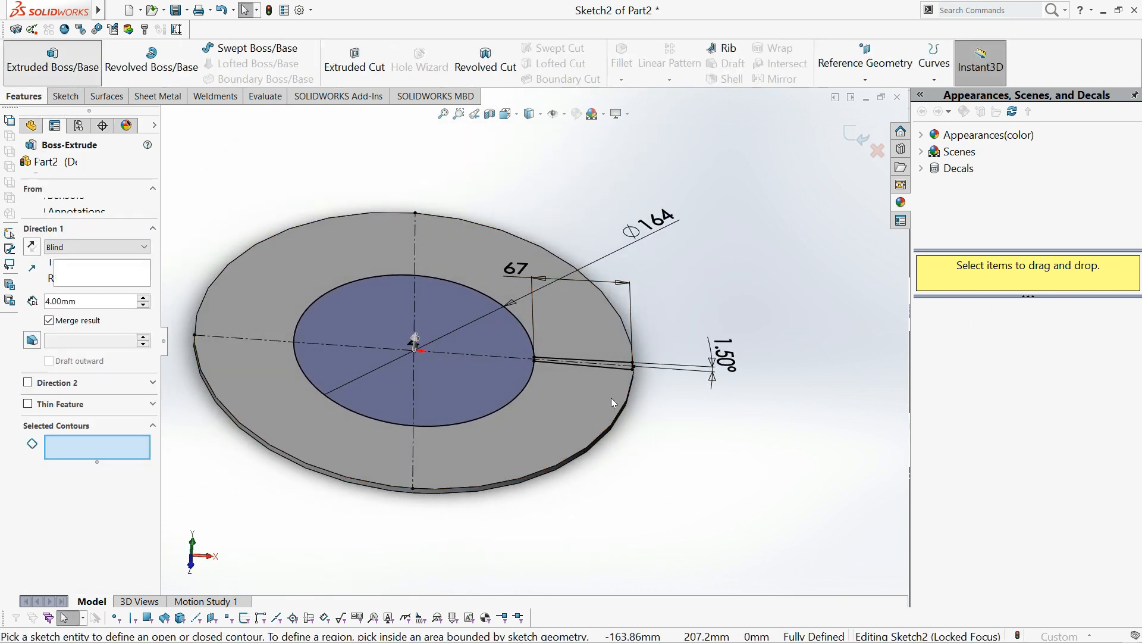
scroll(614, 380, down, 8)
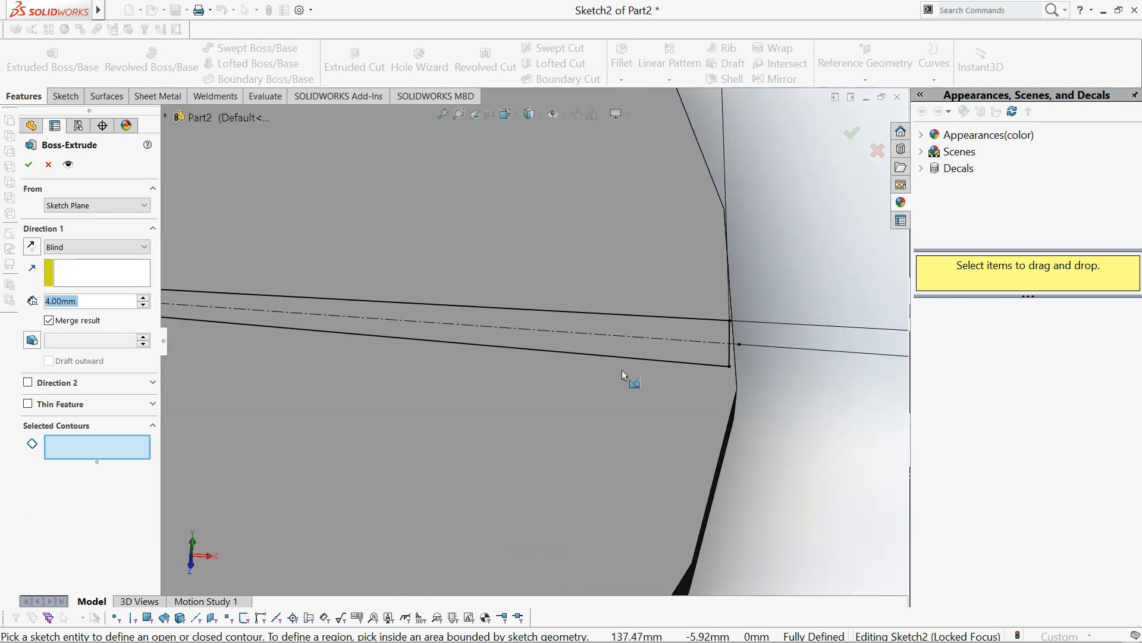
click(641, 346)
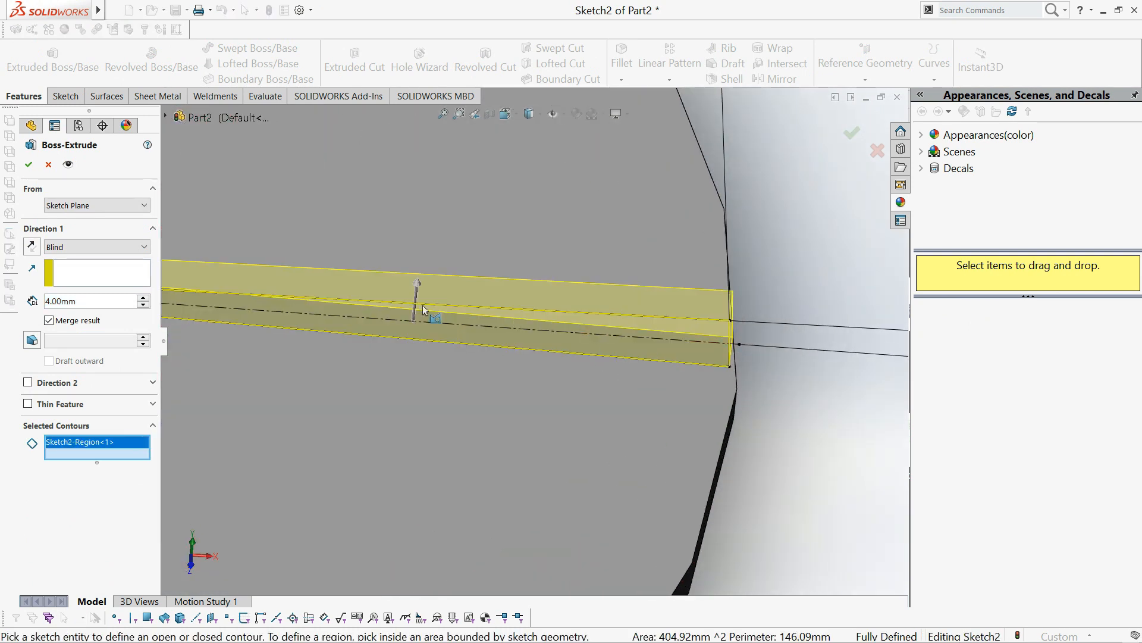
scroll(512, 327, up, 5)
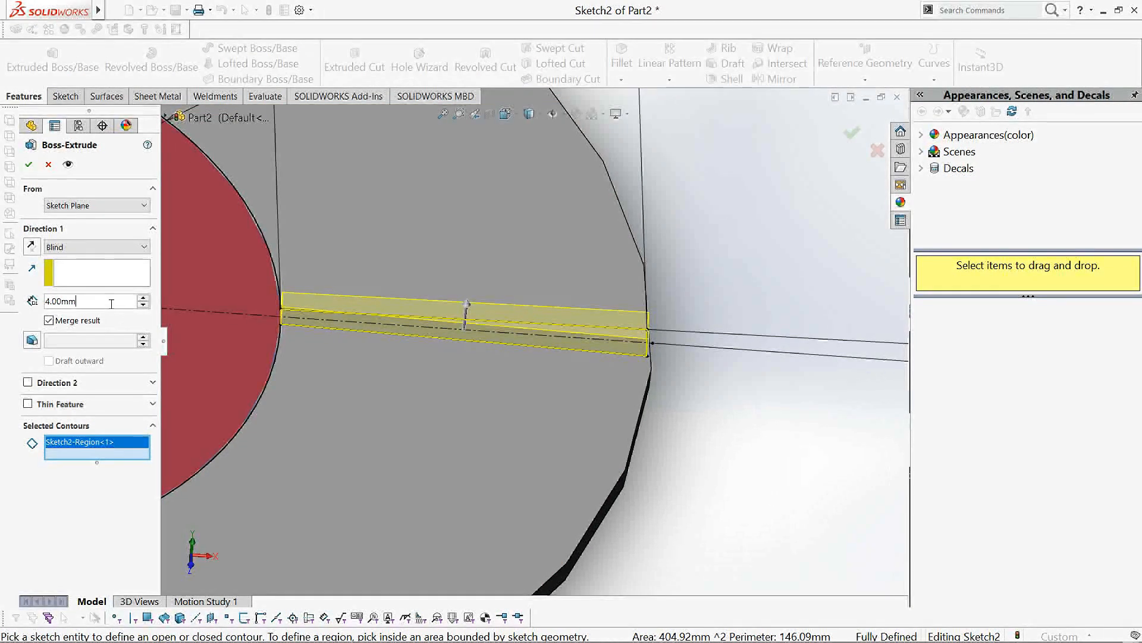
key(BackSpace)
key(BackSpace)
key(BackSpace)
key(BackSpace)
key(BackSpace)
text(12)
key(Return)
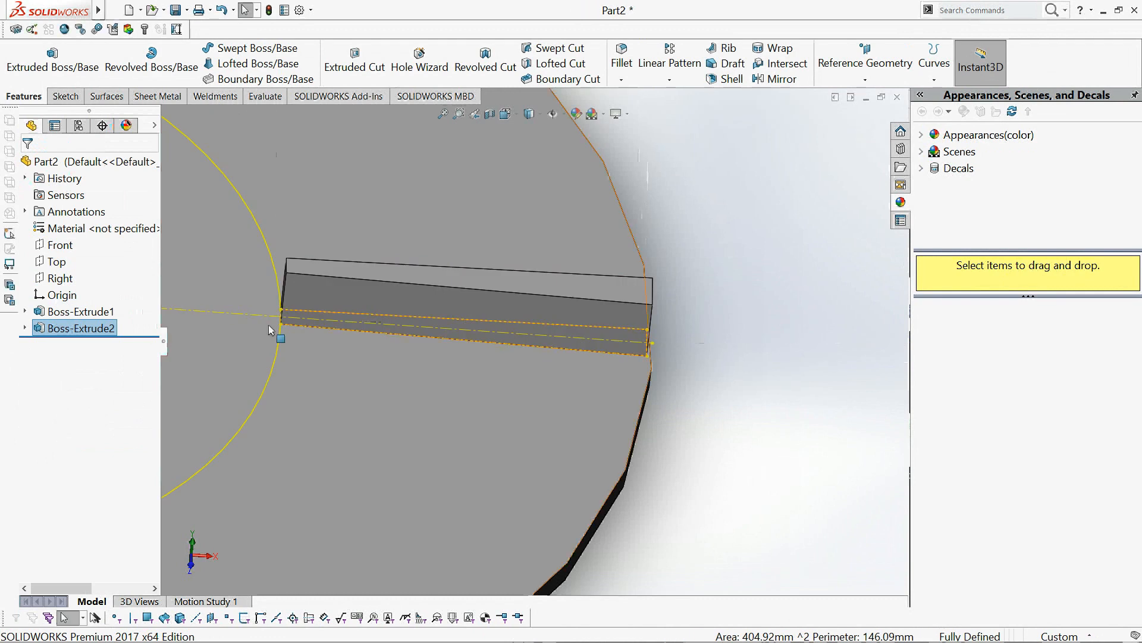
click(820, 425)
scroll(727, 364, up, 5)
middle_drag(615, 312, 597, 291)
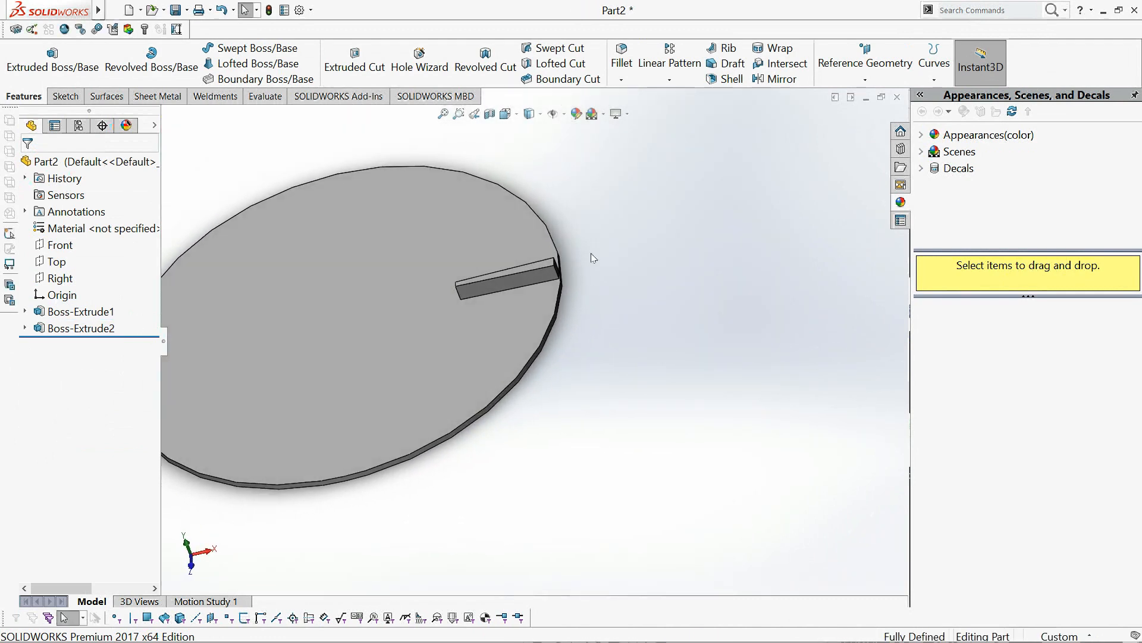
Step: Circular-pattern the tapered rib around the disc's outer edge with 20 equally spaced instances over 360 degrees
click(669, 80)
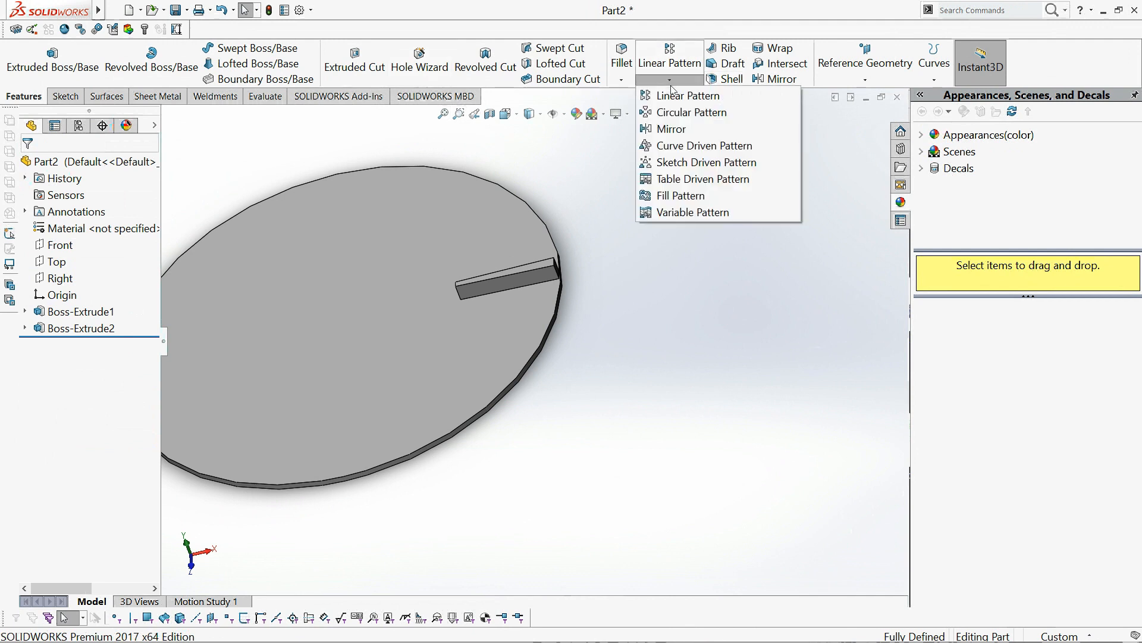
click(673, 112)
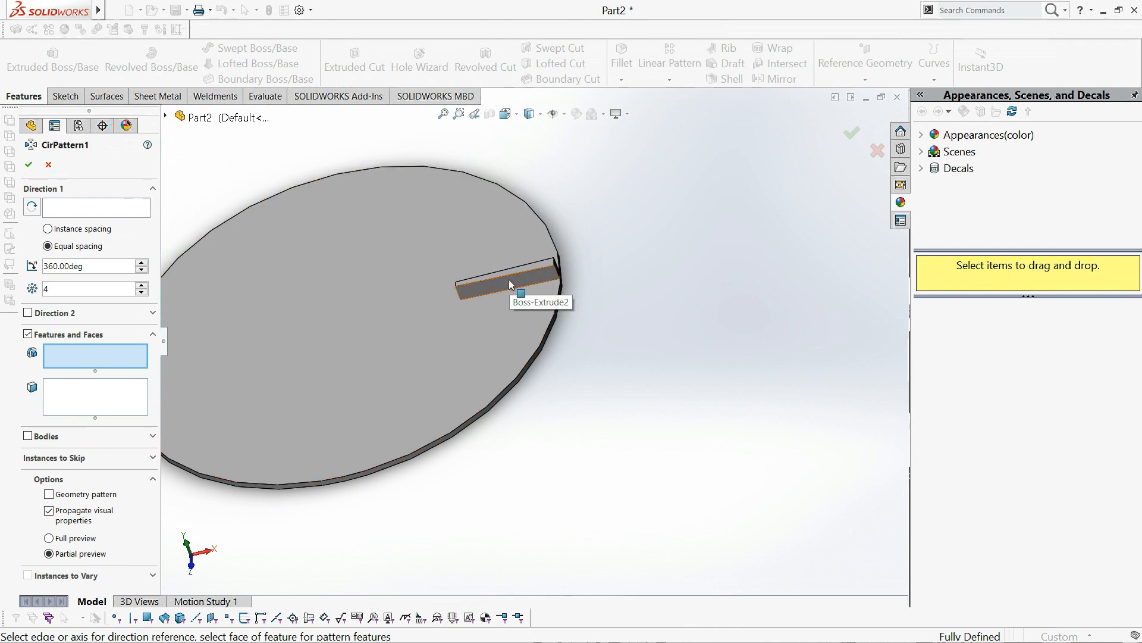
click(166, 118)
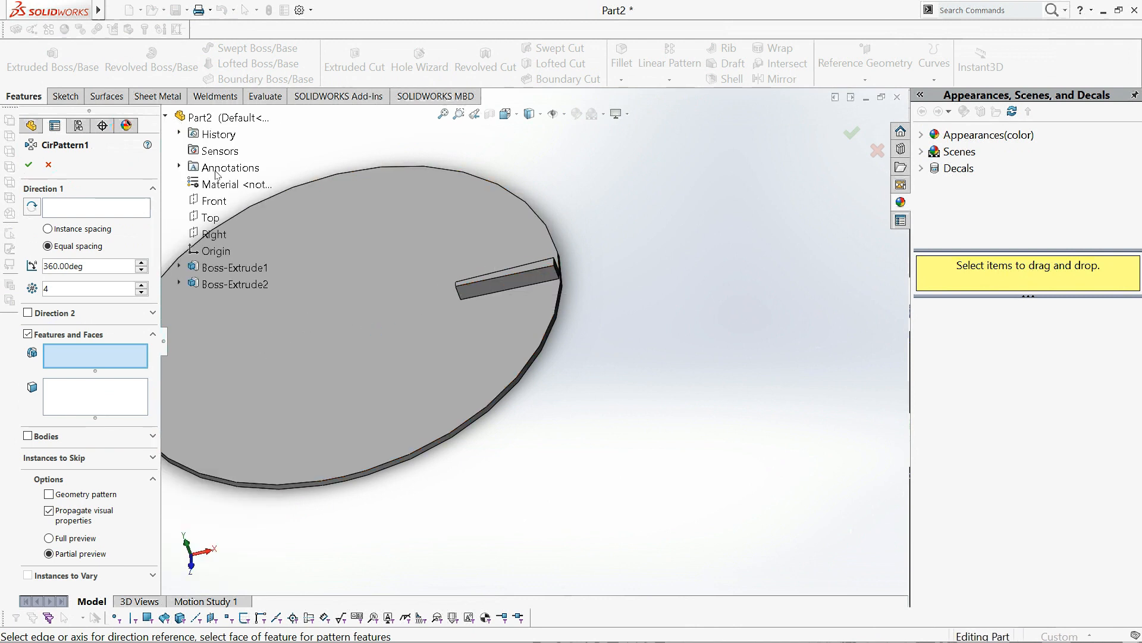
click(211, 285)
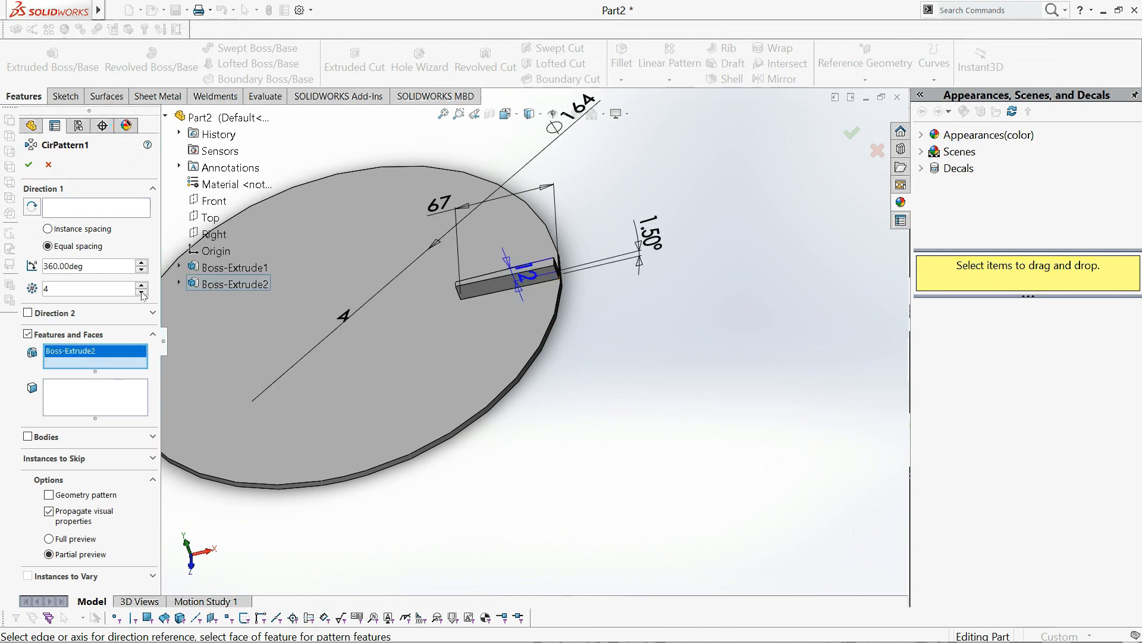
click(71, 211)
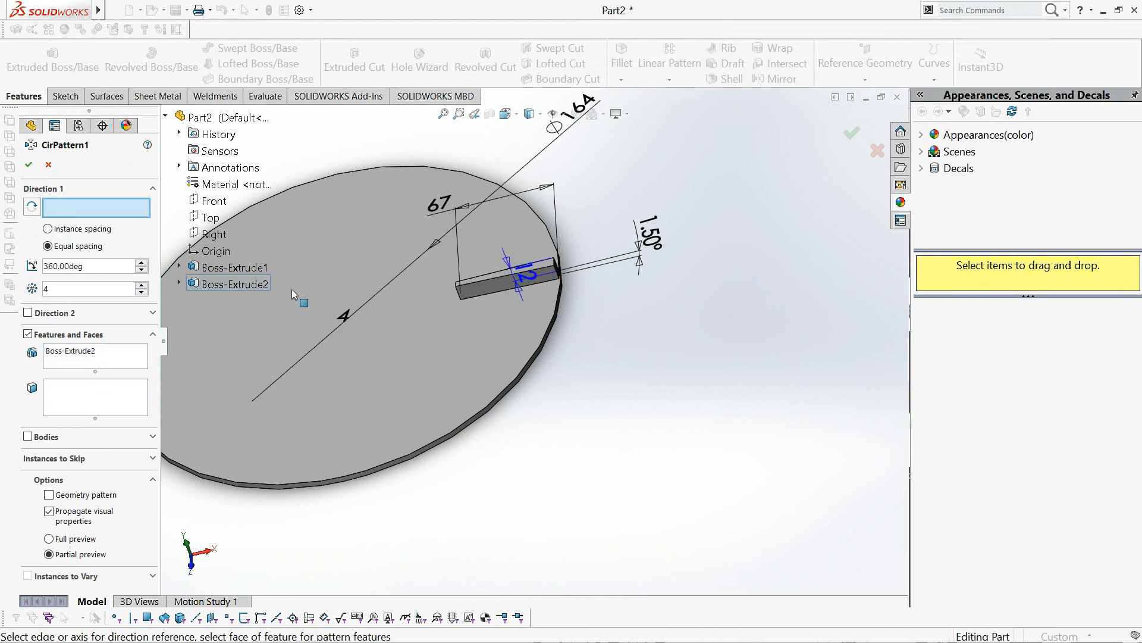
click(489, 407)
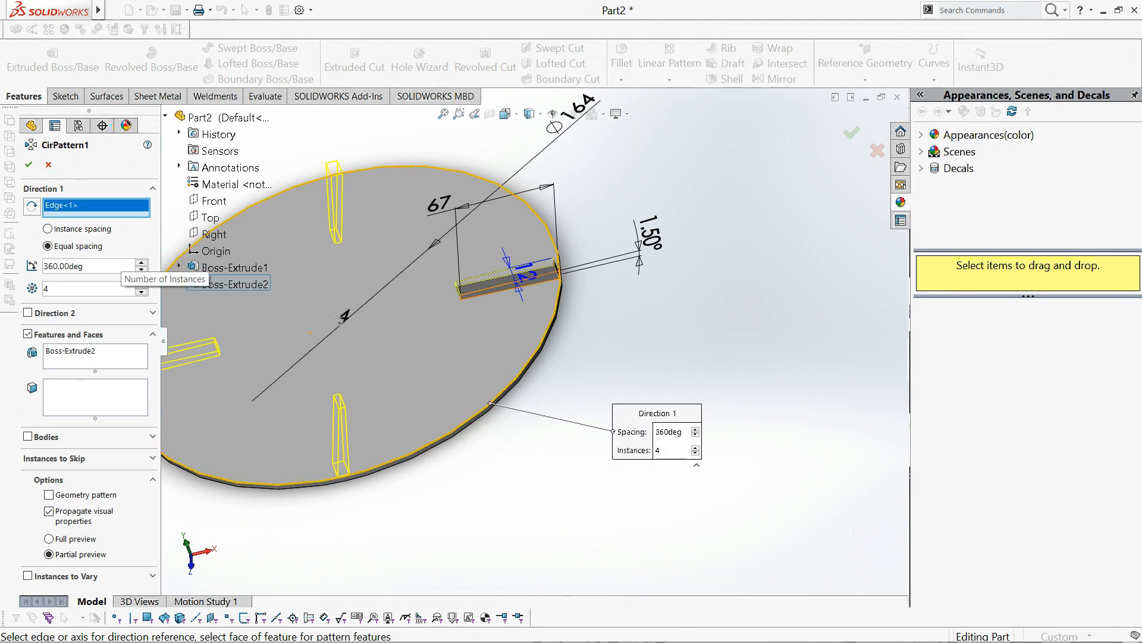
key(BackSpace)
text(20)
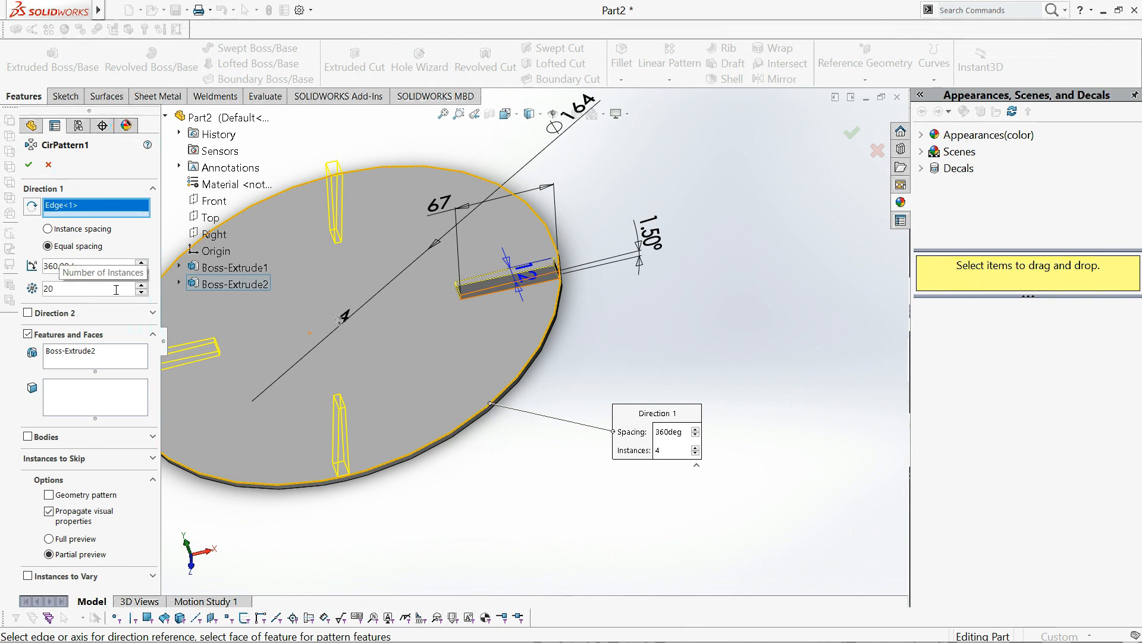
key(Return)
click(27, 165)
middle_drag(465, 491, 478, 465)
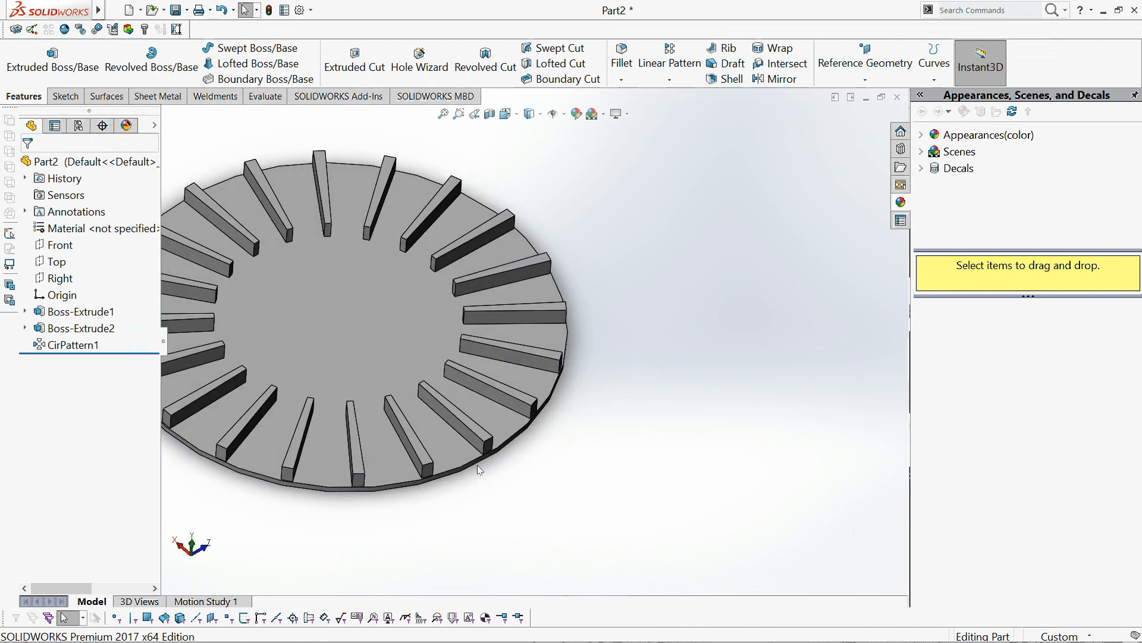
Step: Create a reference plane offset 12 mm above the disc's upper face
scroll(478, 465, up, 3)
scroll(339, 296, down, 2)
scroll(312, 353, down, 1)
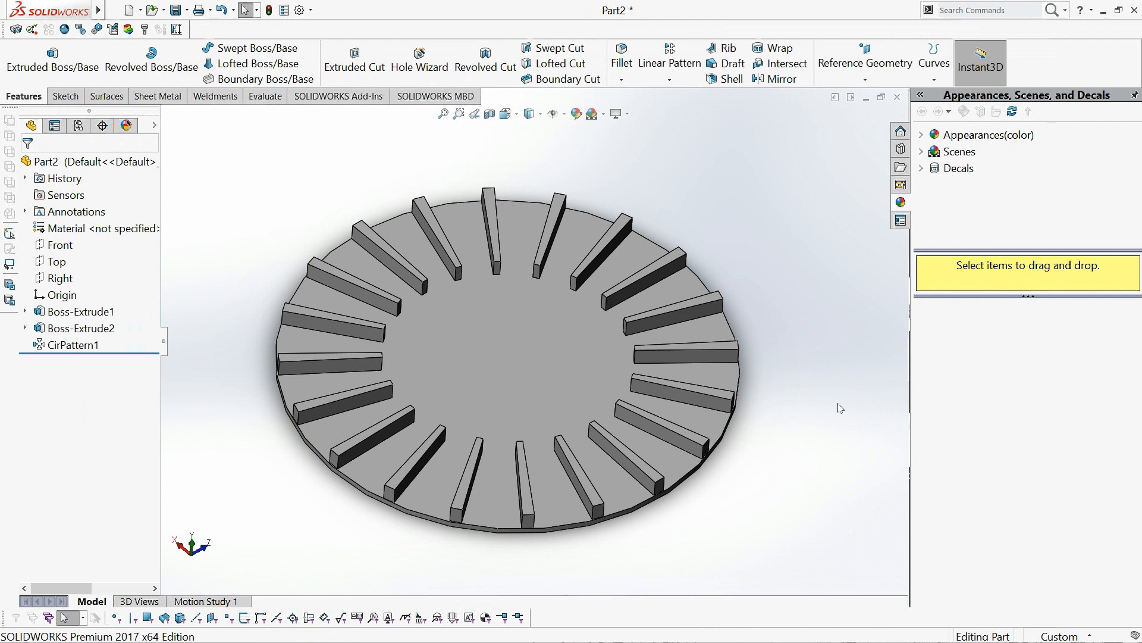
click(862, 65)
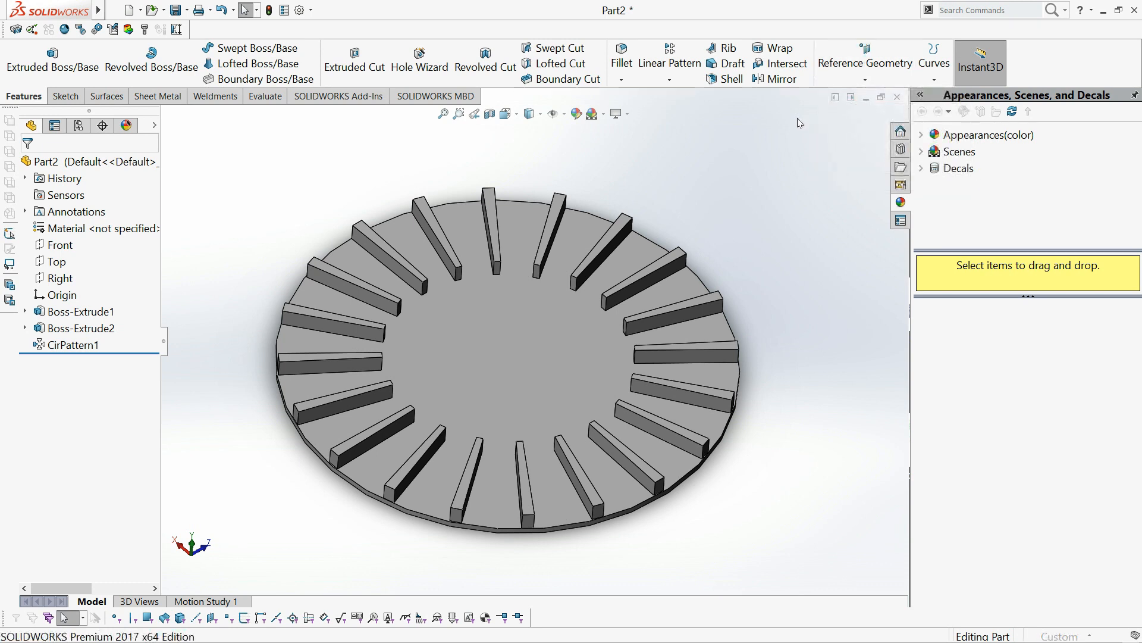
click(524, 356)
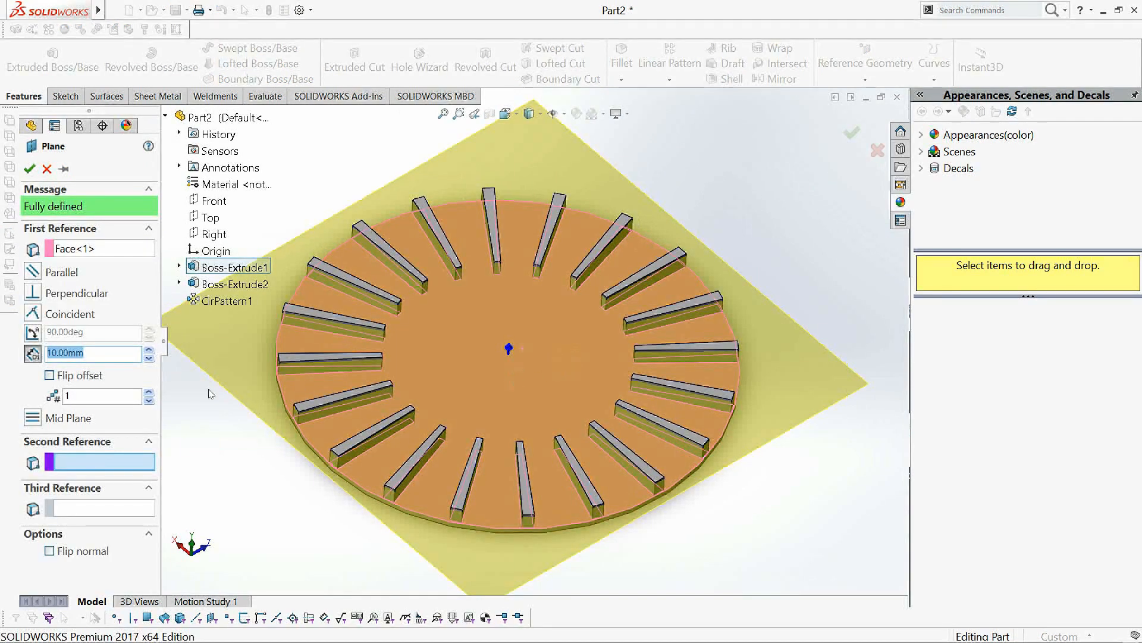
key(Return)
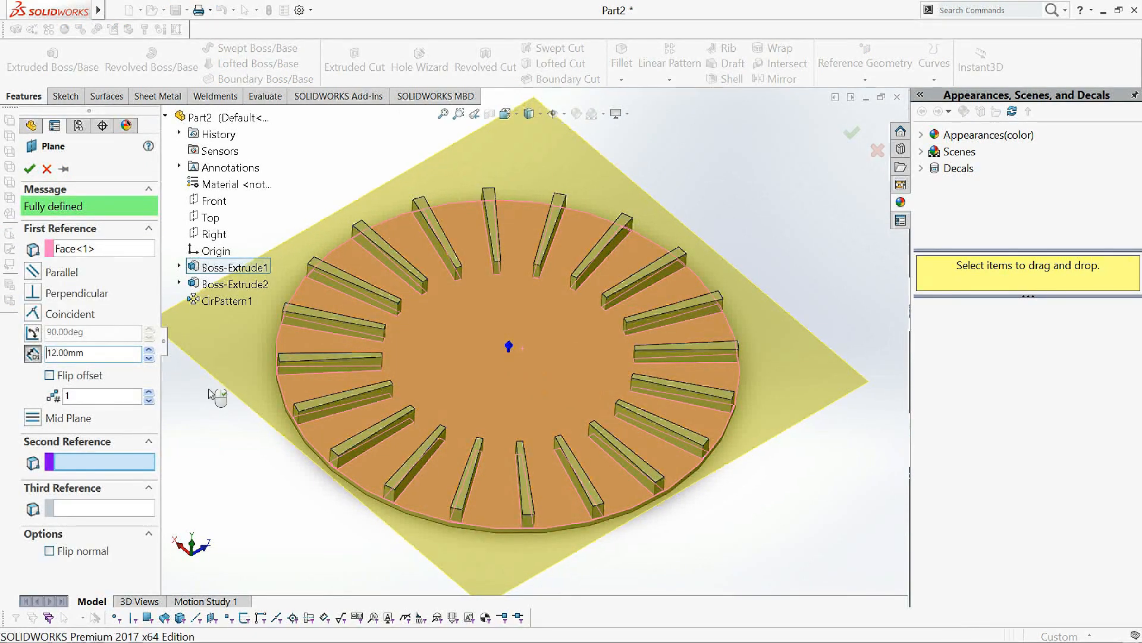
middle_drag(237, 464, 282, 458)
click(30, 169)
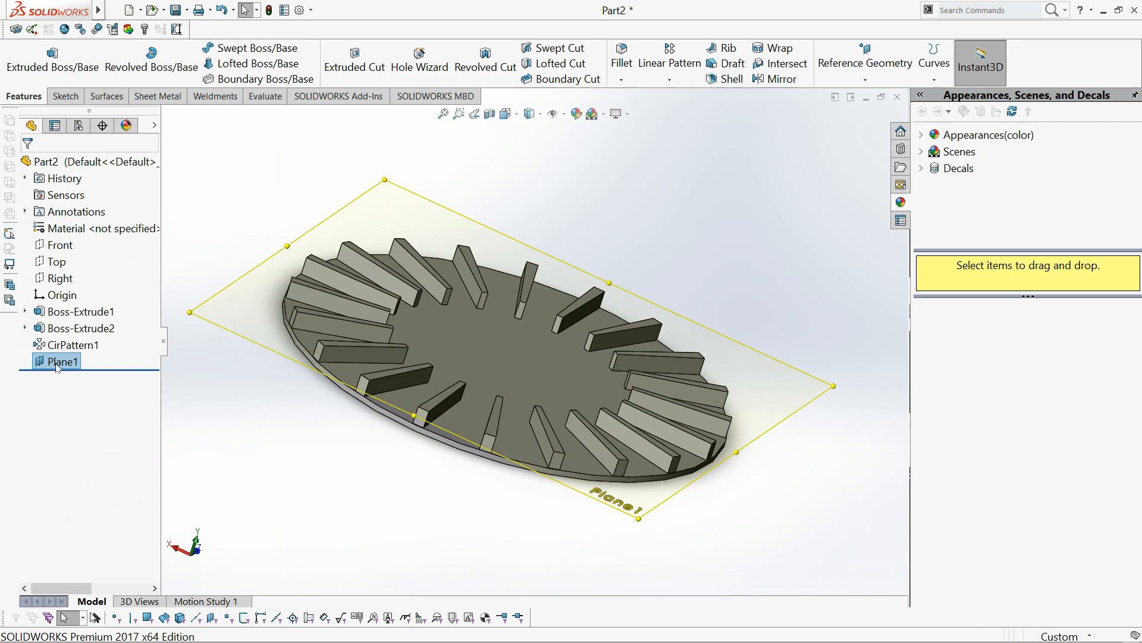
Step: Sketch a circle about 150 mm in diameter, centered on the origin, on the offset plane above the ribs
click(57, 363)
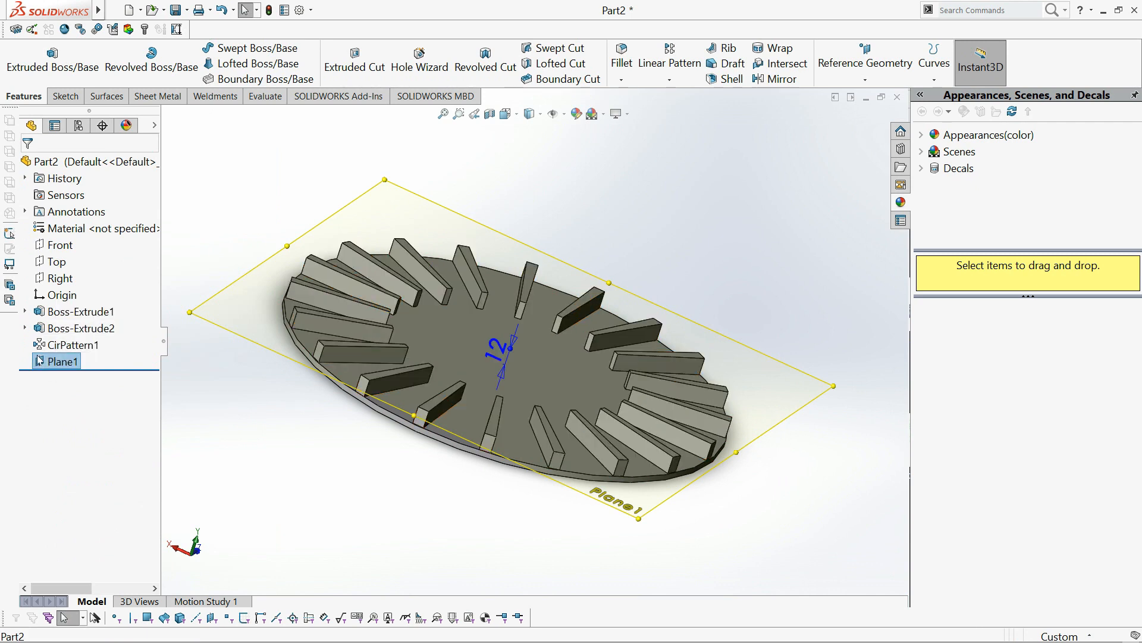
click(48, 327)
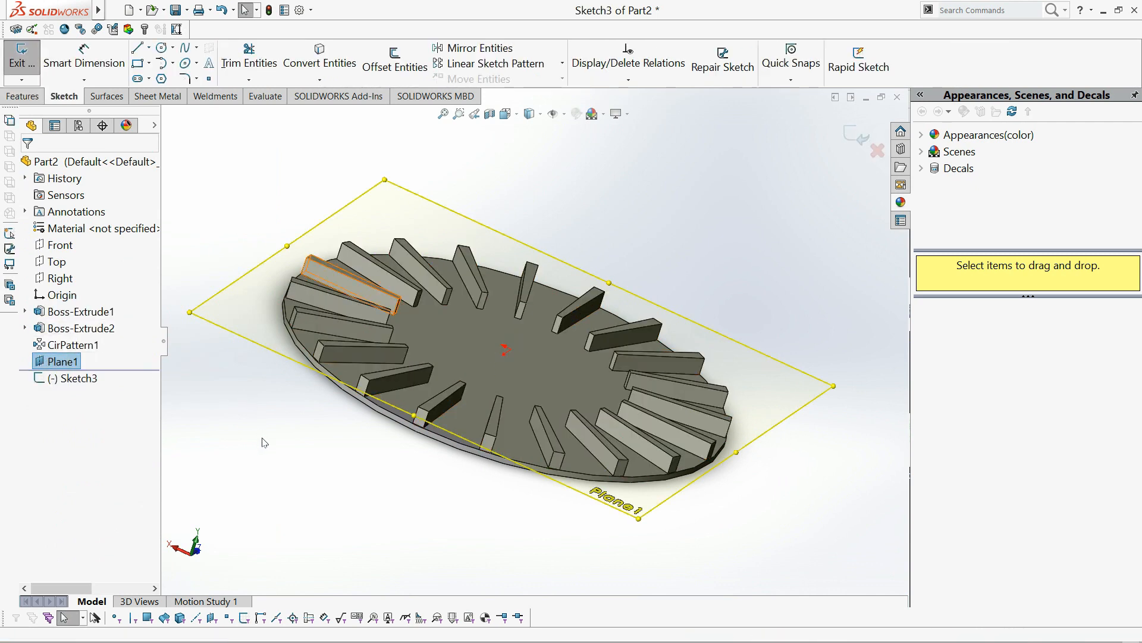
key(space)
click(340, 523)
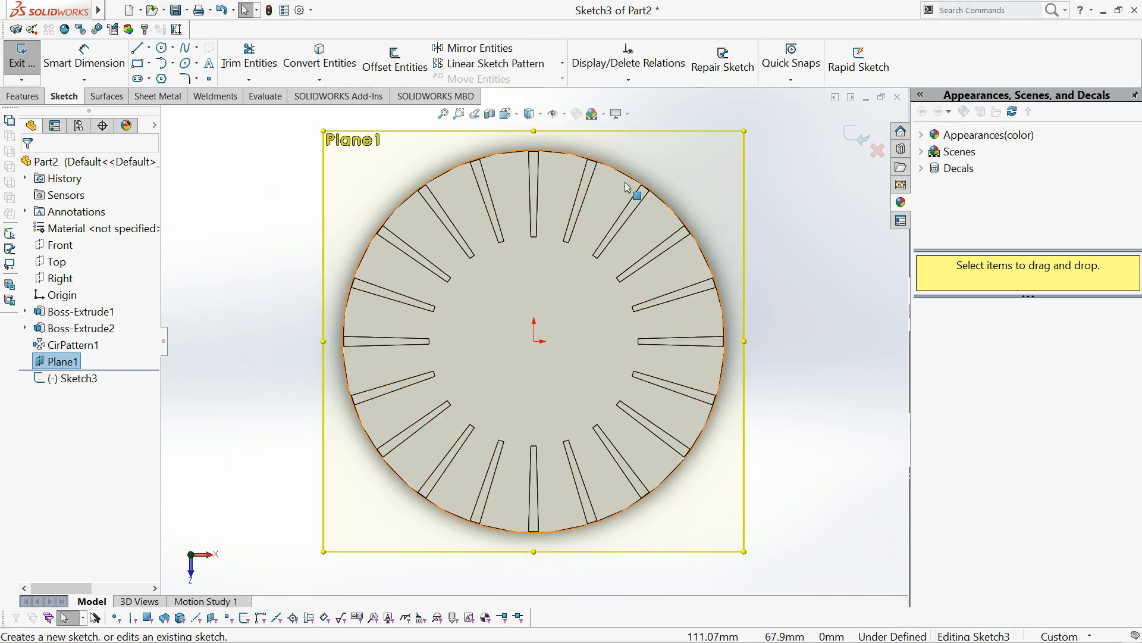
click(162, 49)
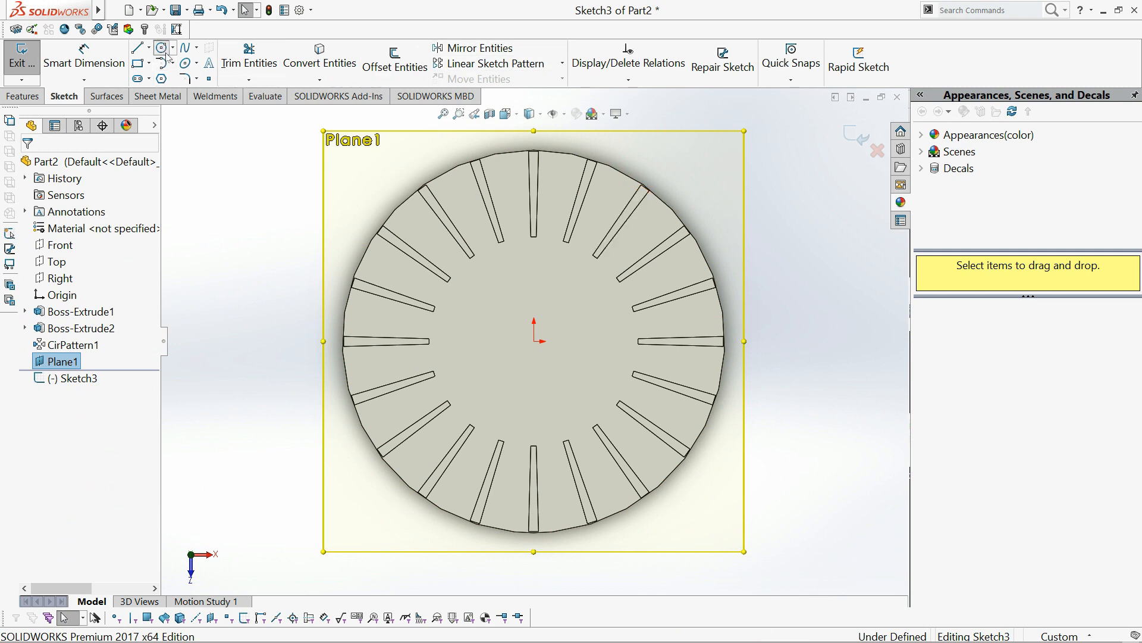
click(534, 341)
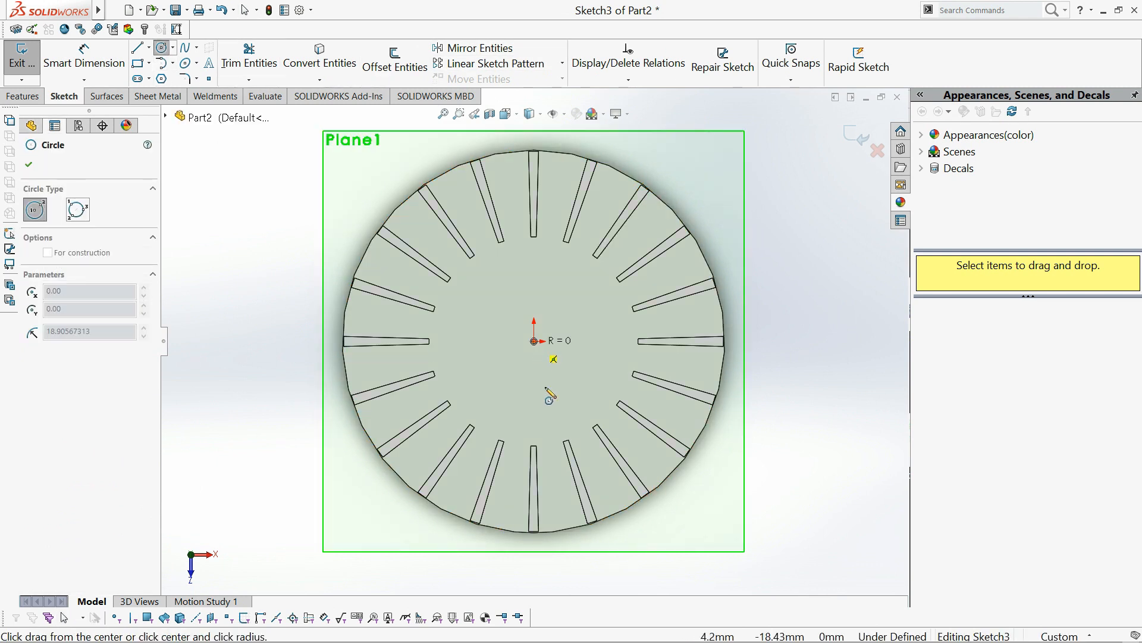
click(576, 430)
Step: Dimension the circle's diameter as 300 mm
right_drag(539, 333, 541, 238)
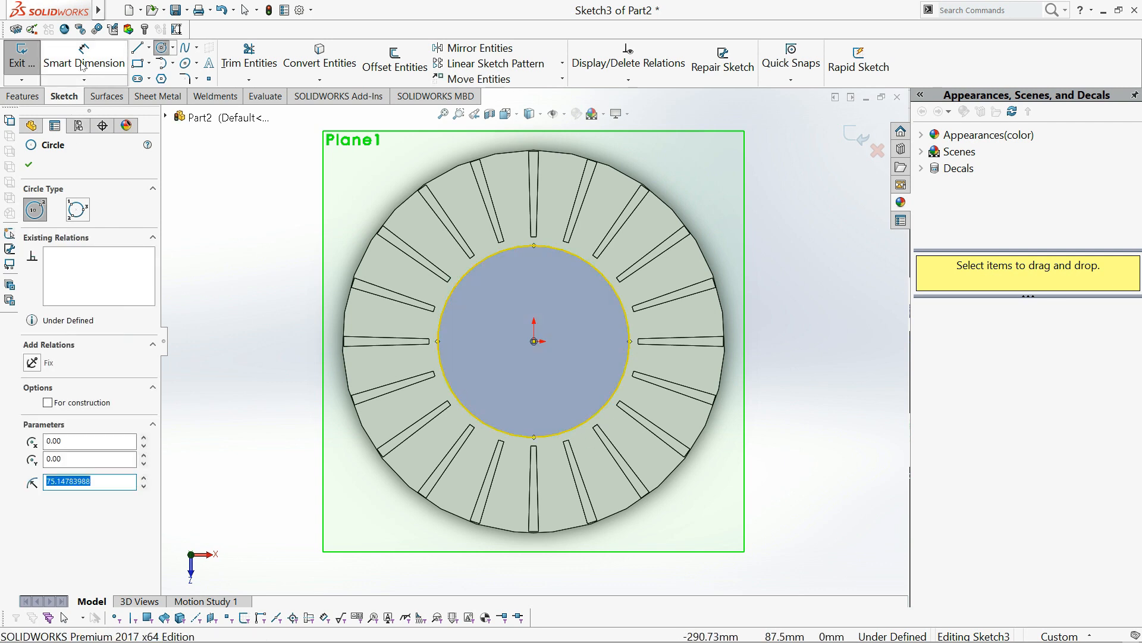
click(599, 275)
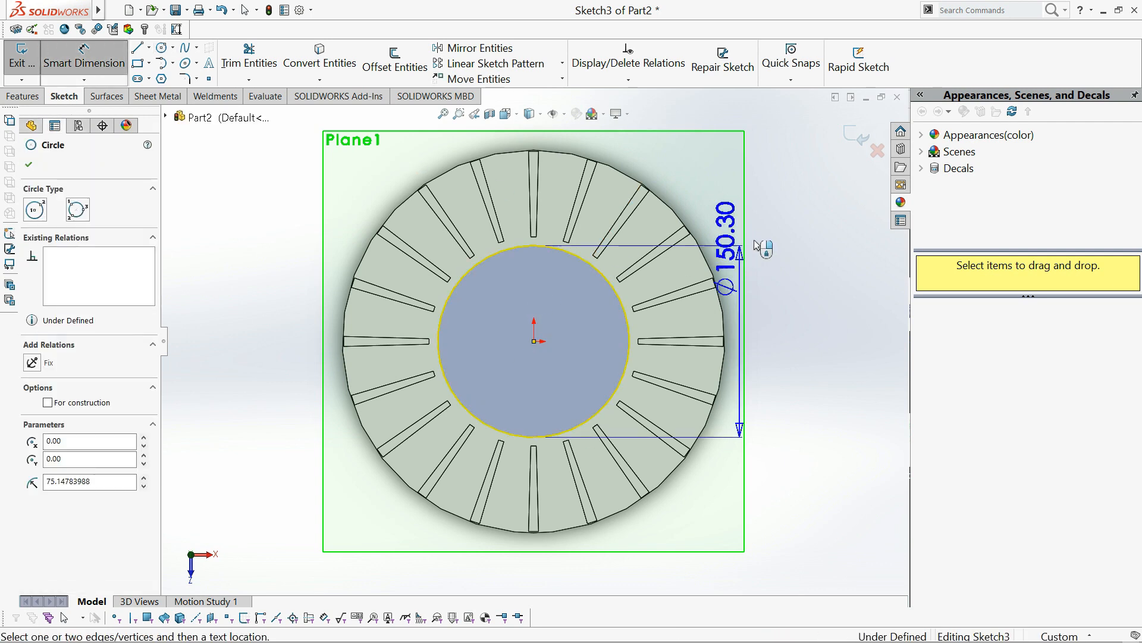
click(773, 229)
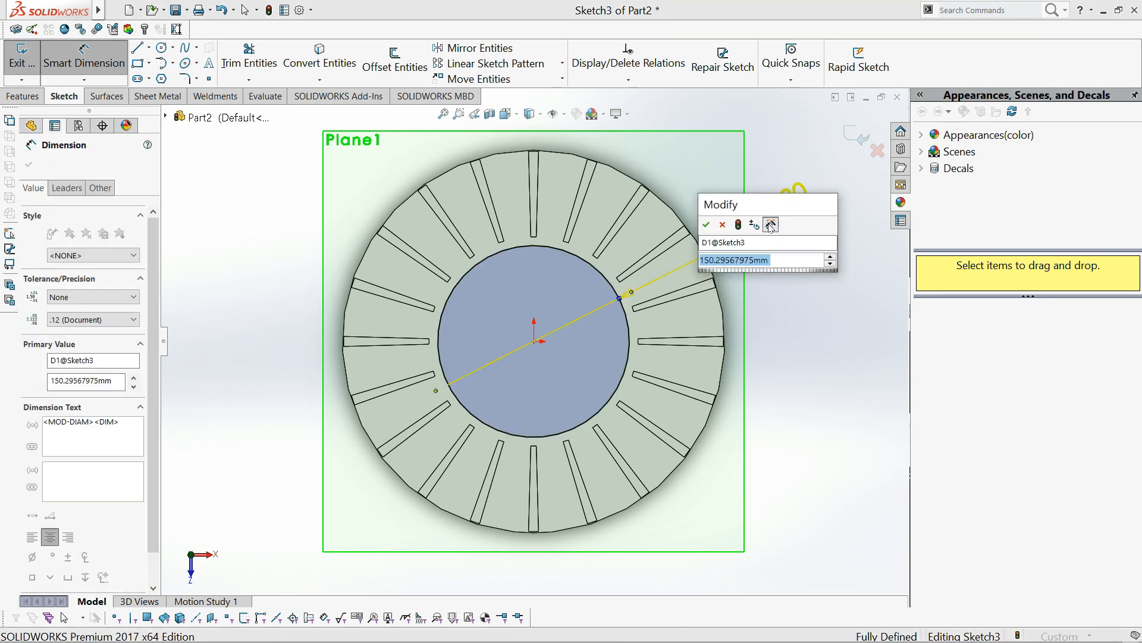
text(300)
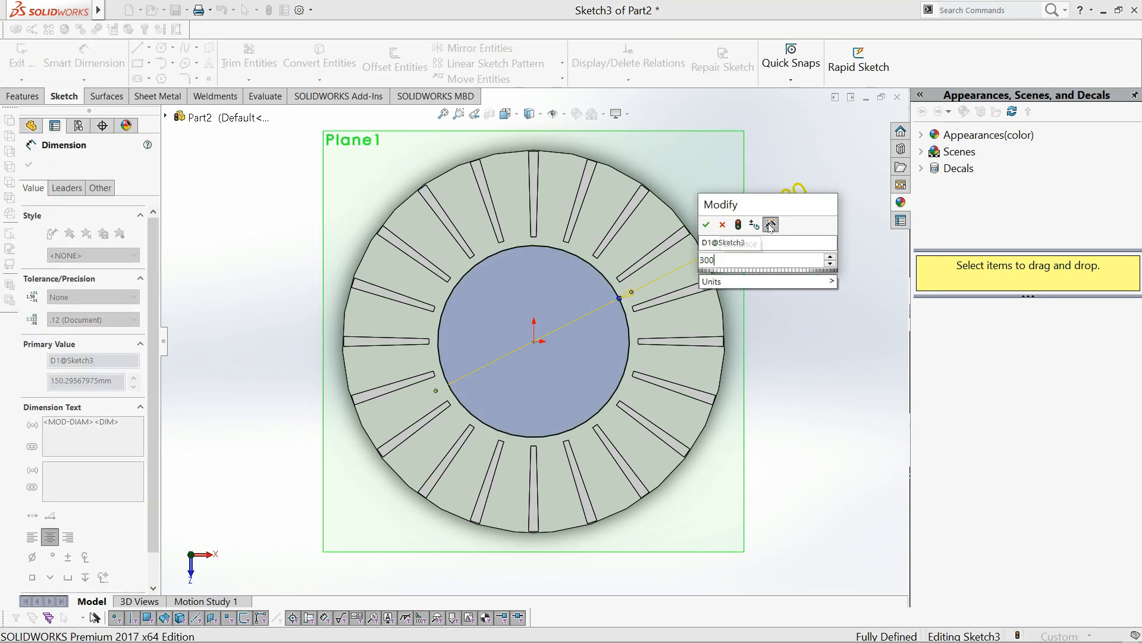
key(Return)
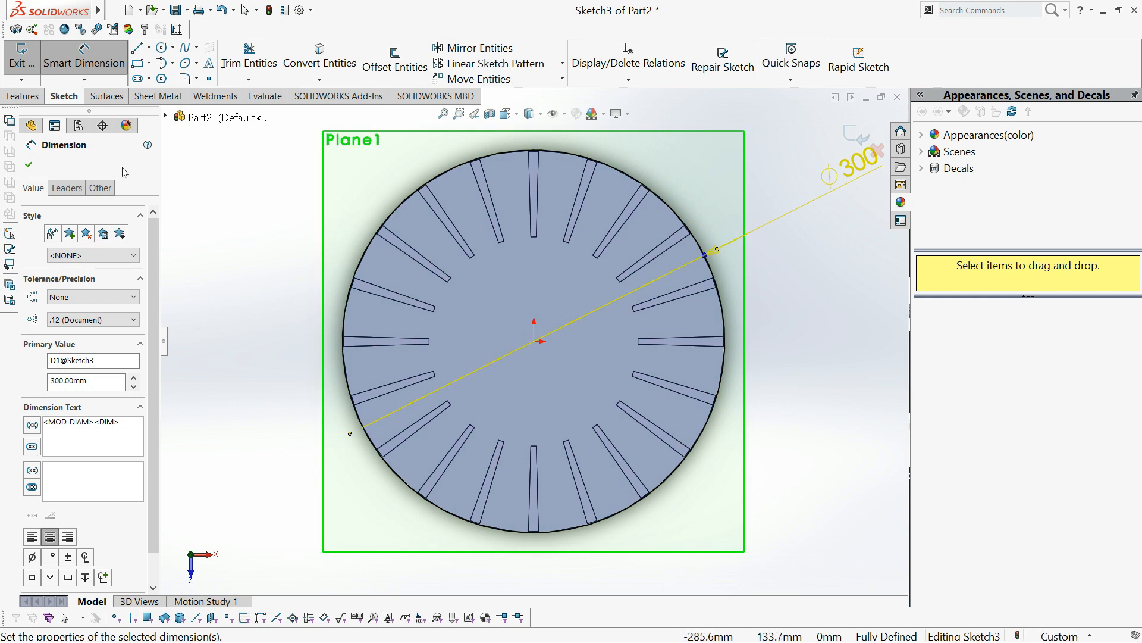
click(28, 164)
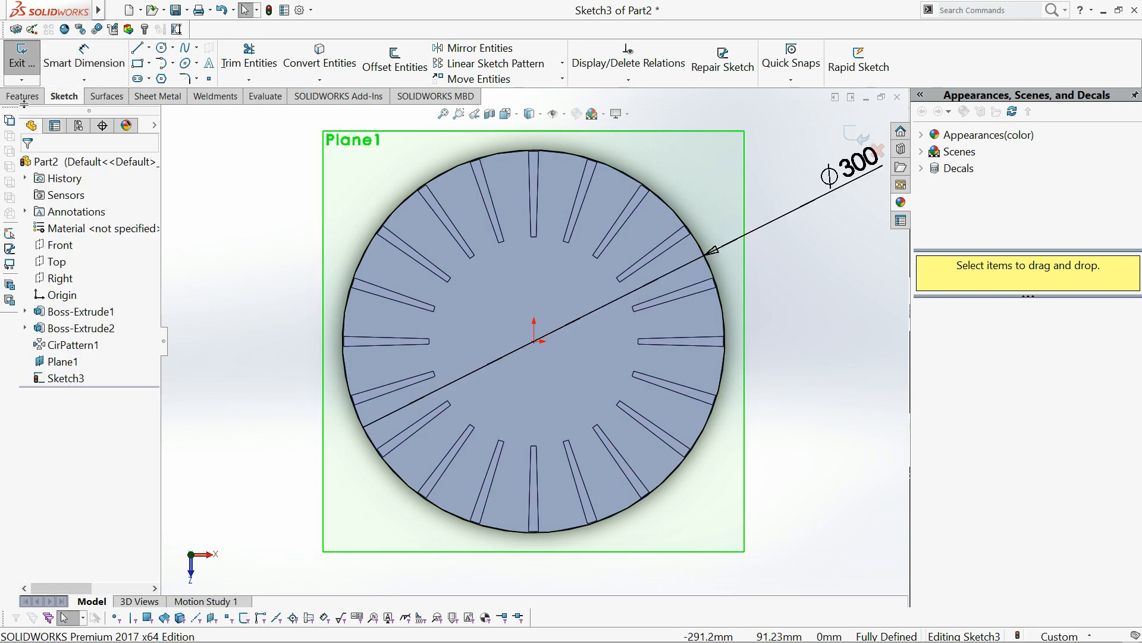
Step: Extrude the 300 mm circle as a 4 mm blind boss away from the ribs, merged with the part
click(23, 96)
click(52, 59)
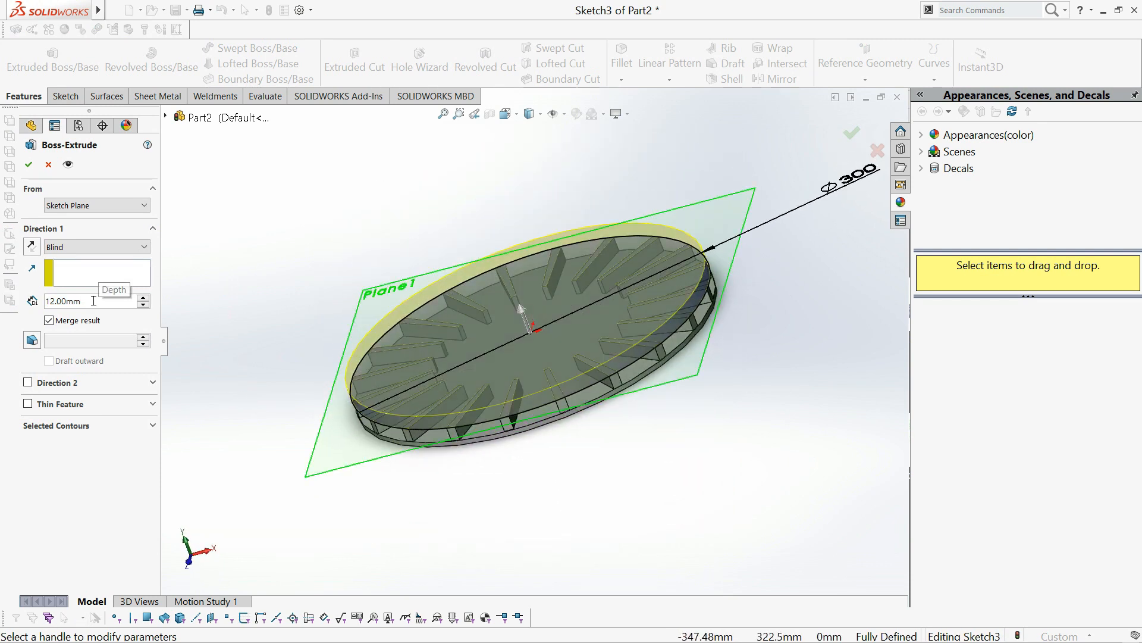
key(BackSpace)
key(BackSpace)
key(BackSpace)
key(BackSpace)
key(BackSpace)
key(BackSpace)
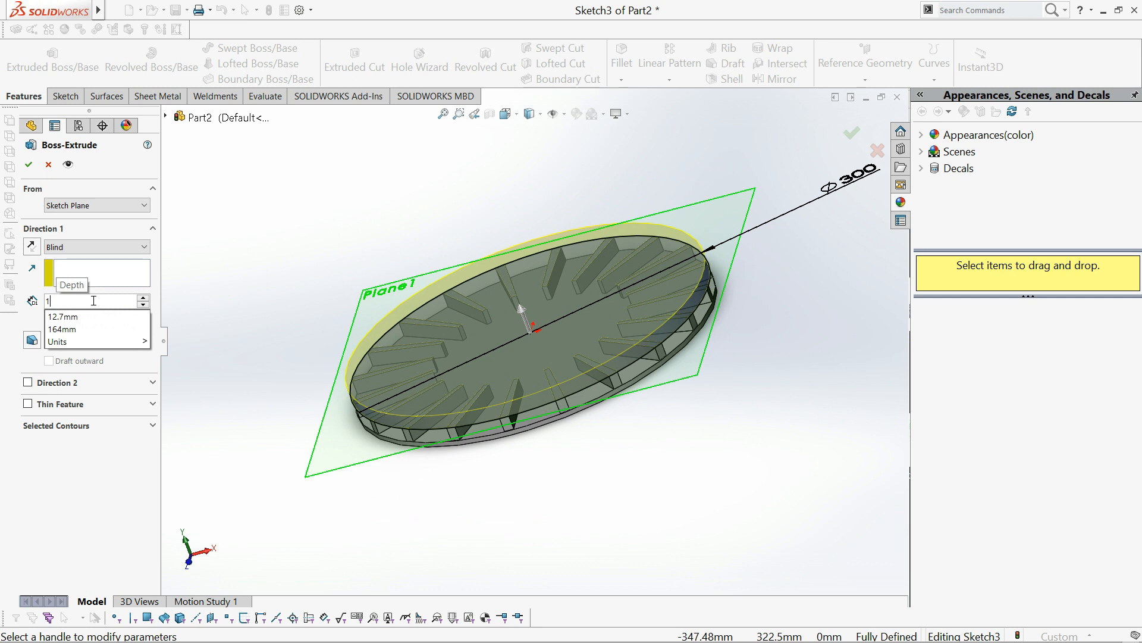
text(4)
key(Return)
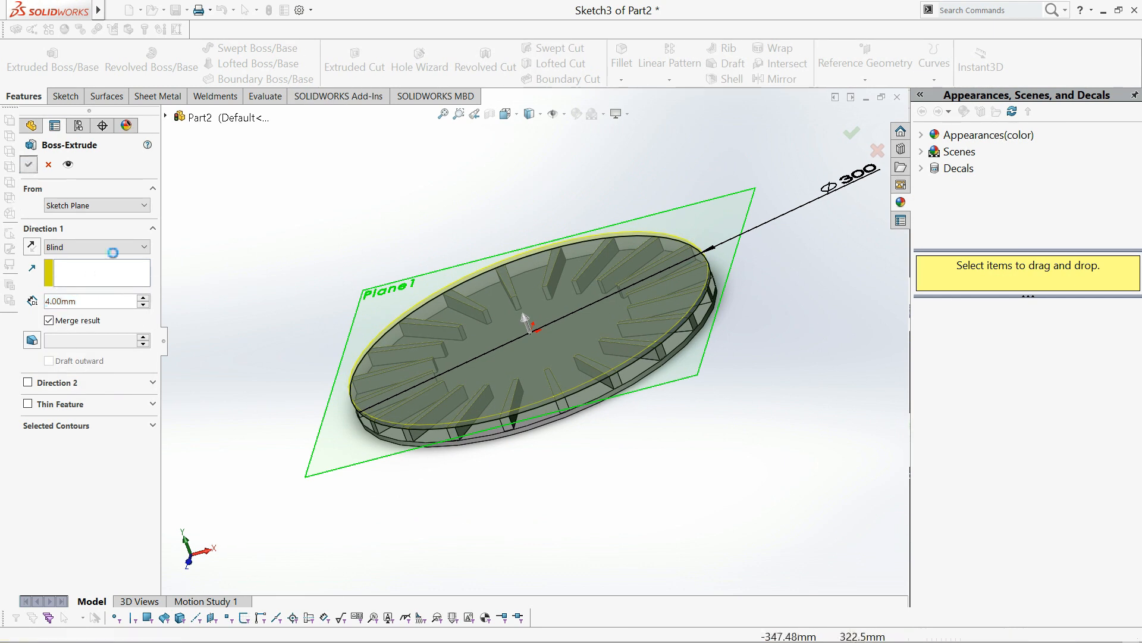
key(Return)
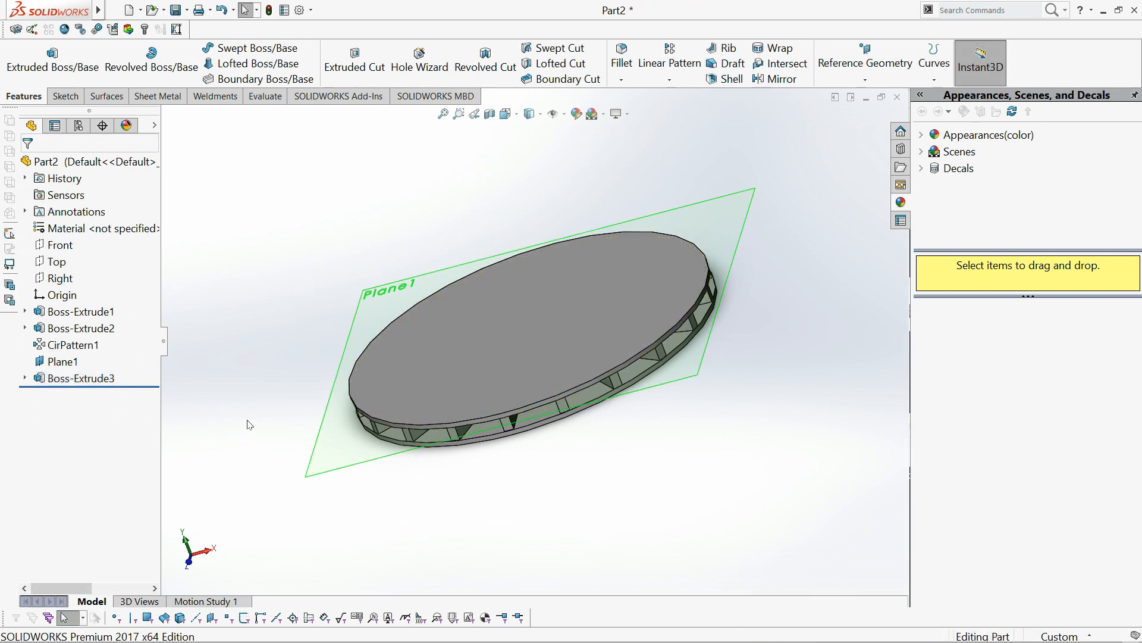
Step: Start a new sketch on the Front plane and view it face-on
mouse_move(559, 483)
middle_down()
mouse_move(551, 428)
mouse_move(637, 428)
mouse_move(61, 93)
middle_up()
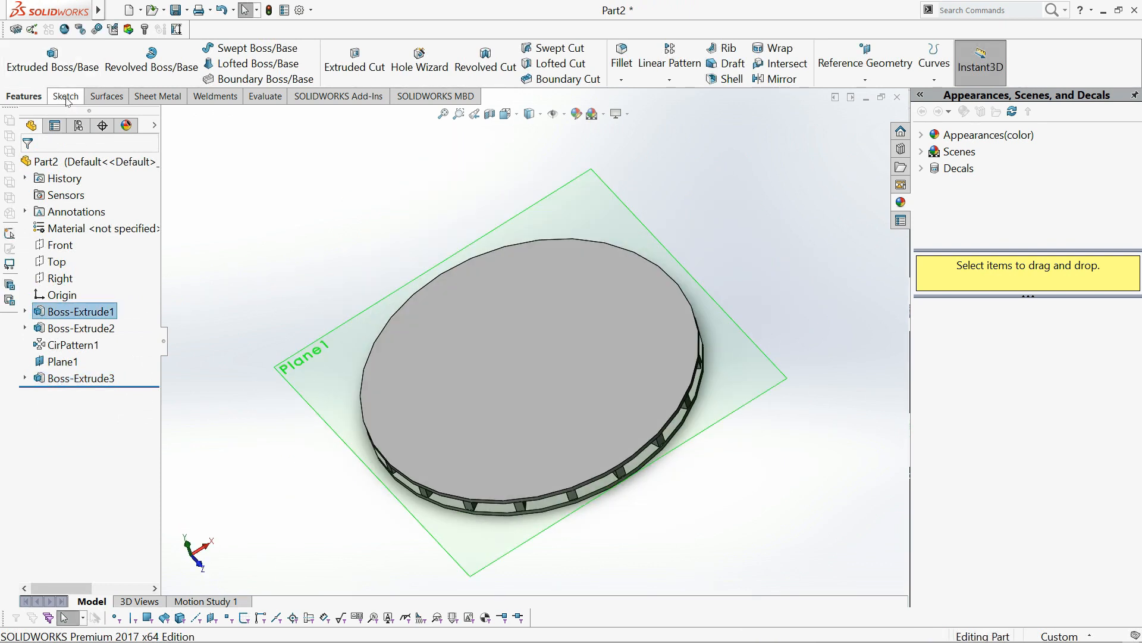
click(66, 96)
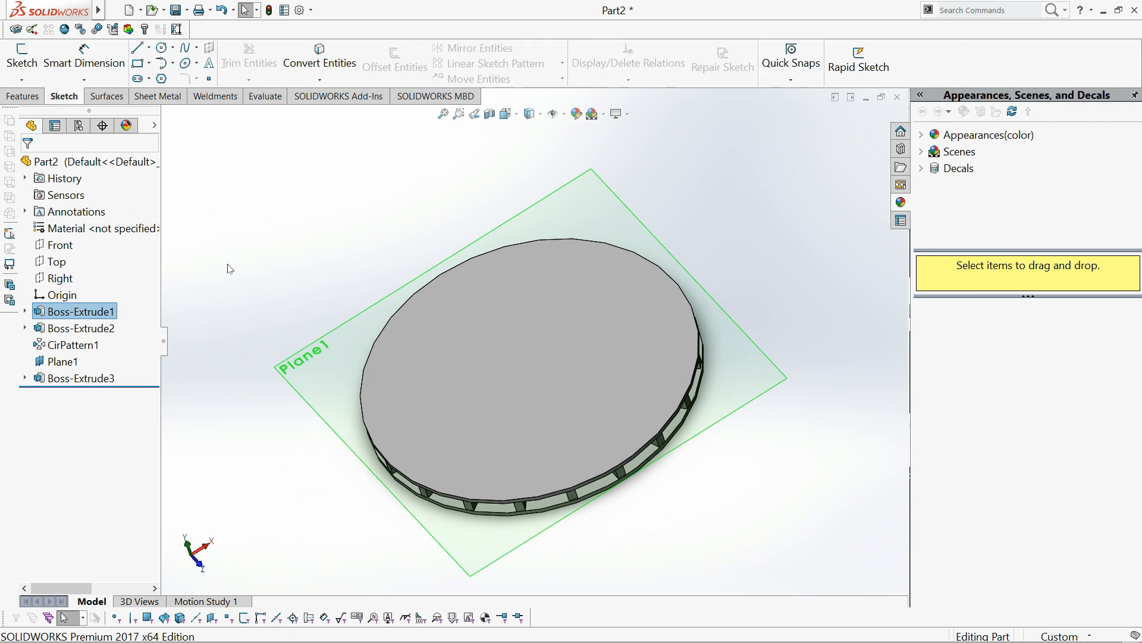
click(55, 249)
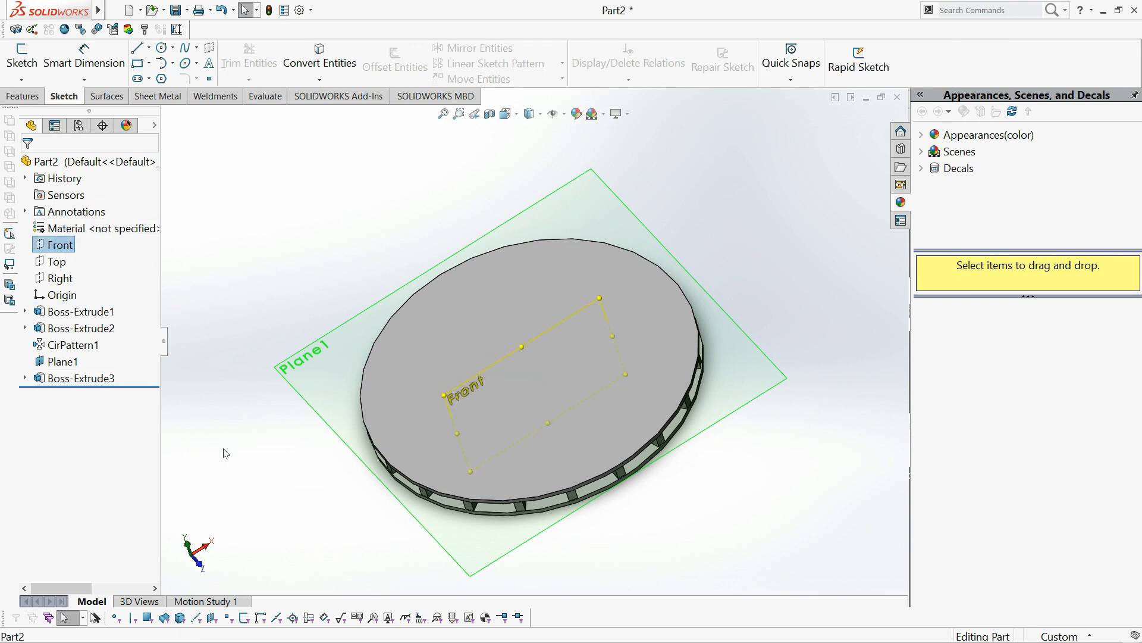
click(56, 245)
click(54, 206)
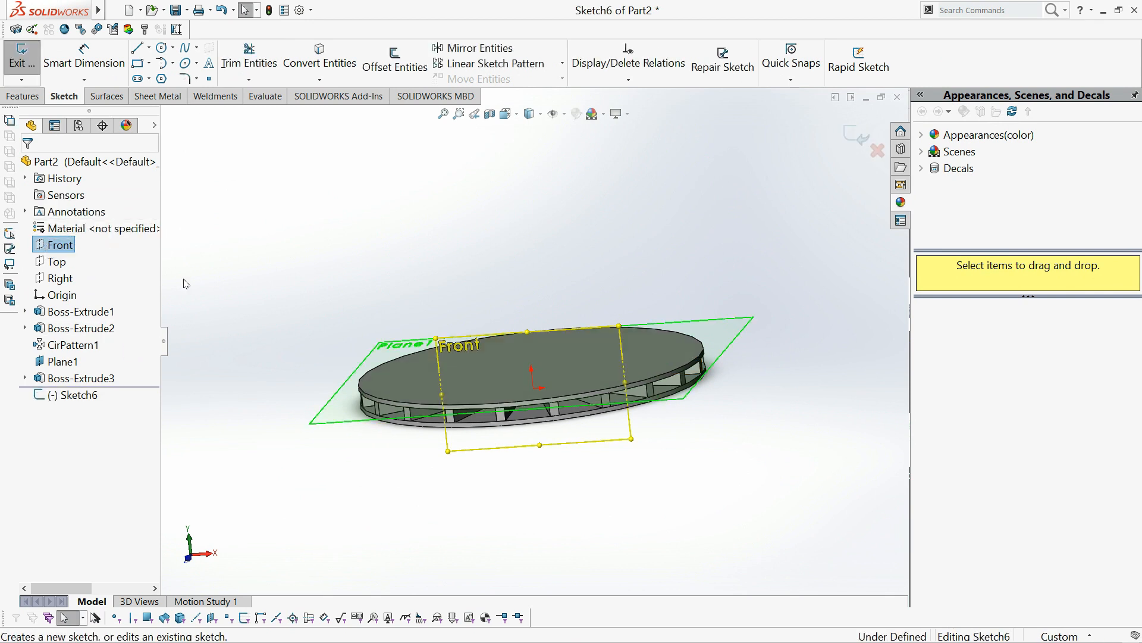
key(space)
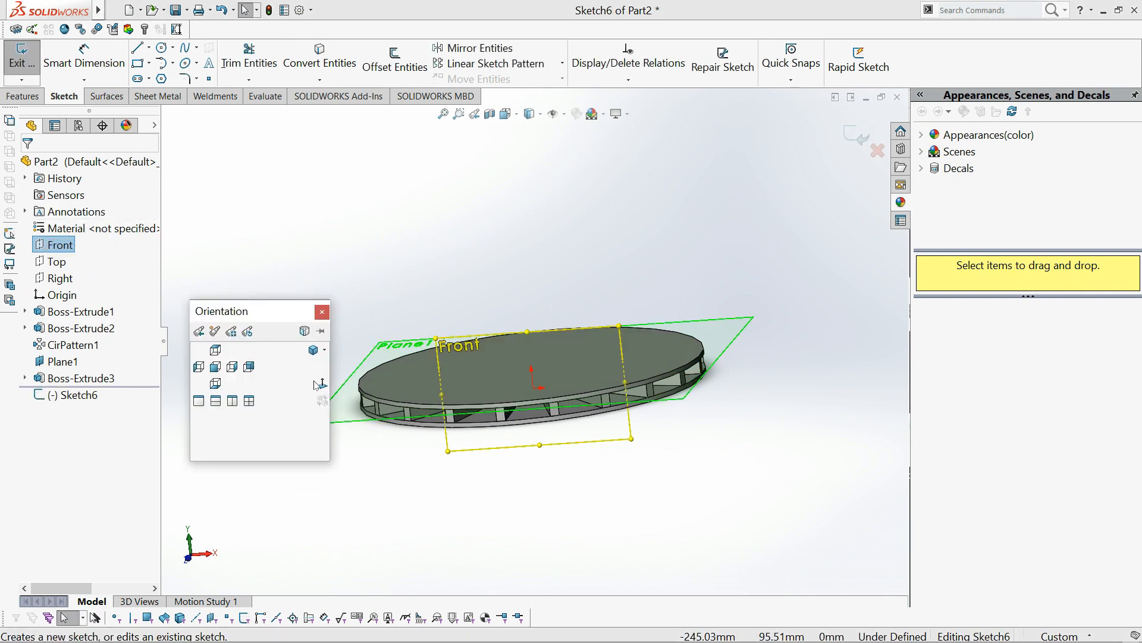
click(319, 384)
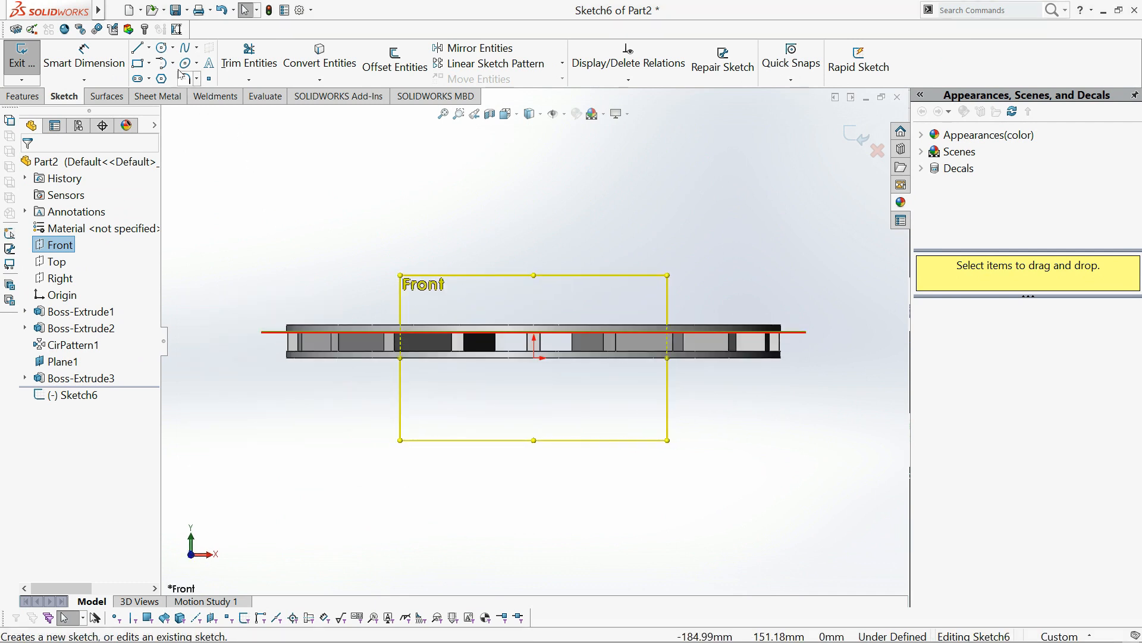
Step: Draw a vertical centerline upward from the midpoint of the upper disc's top edge
click(150, 49)
click(172, 82)
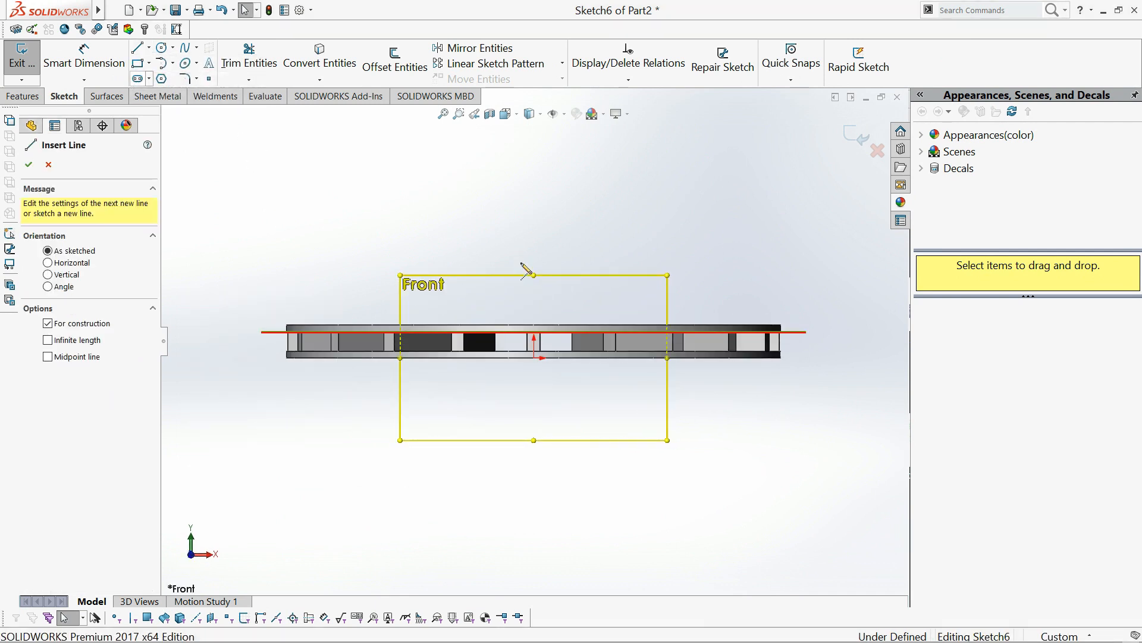
click(533, 325)
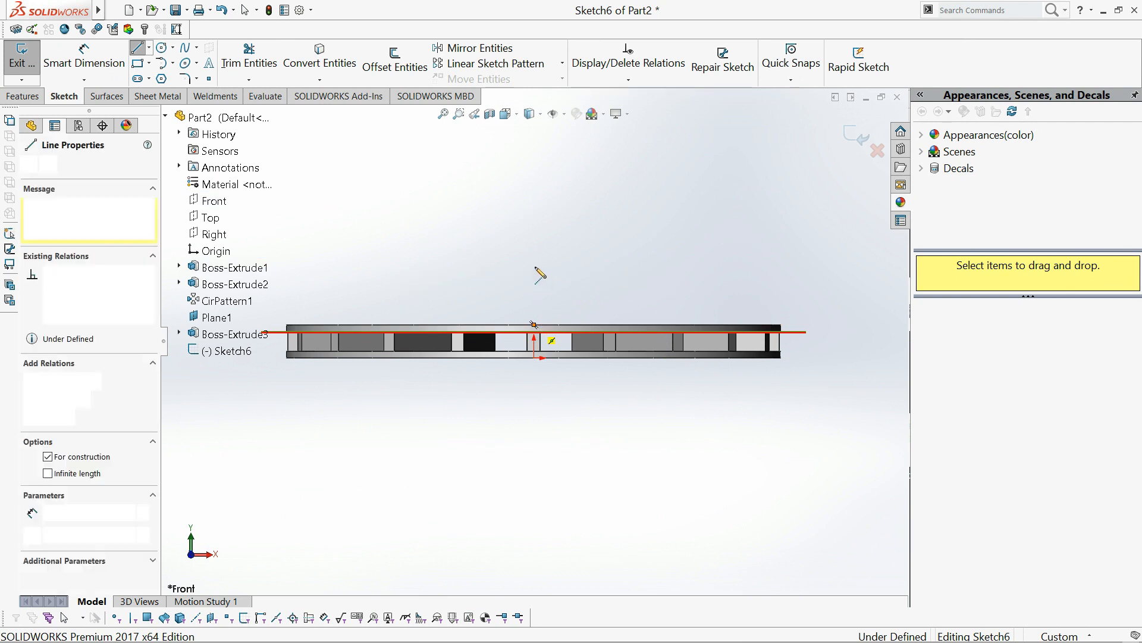
click(533, 230)
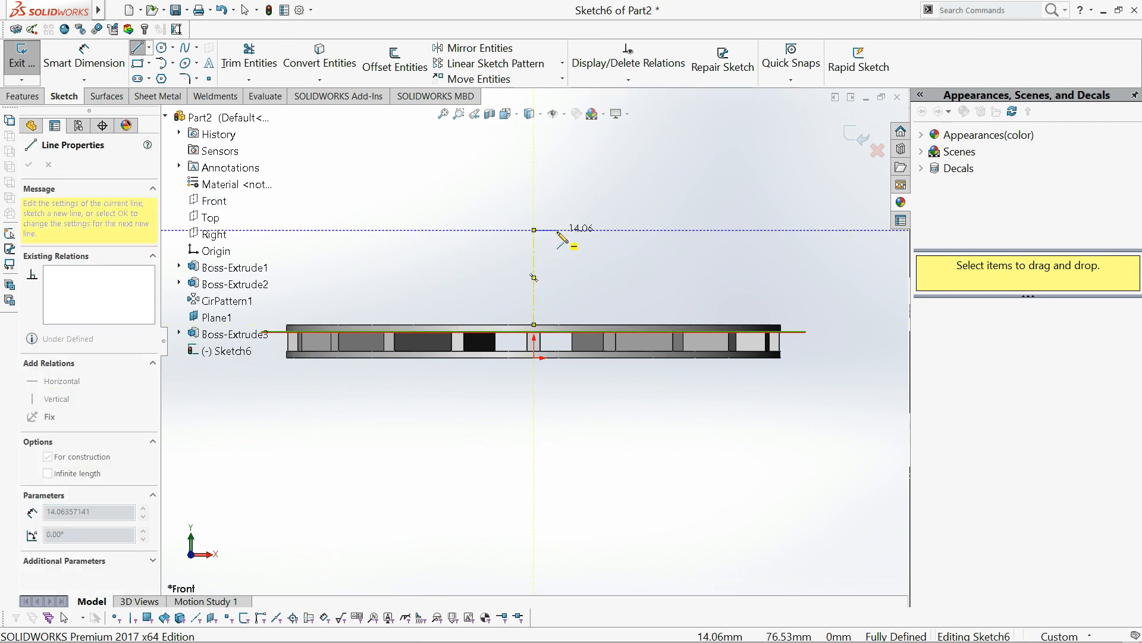
key(Escape)
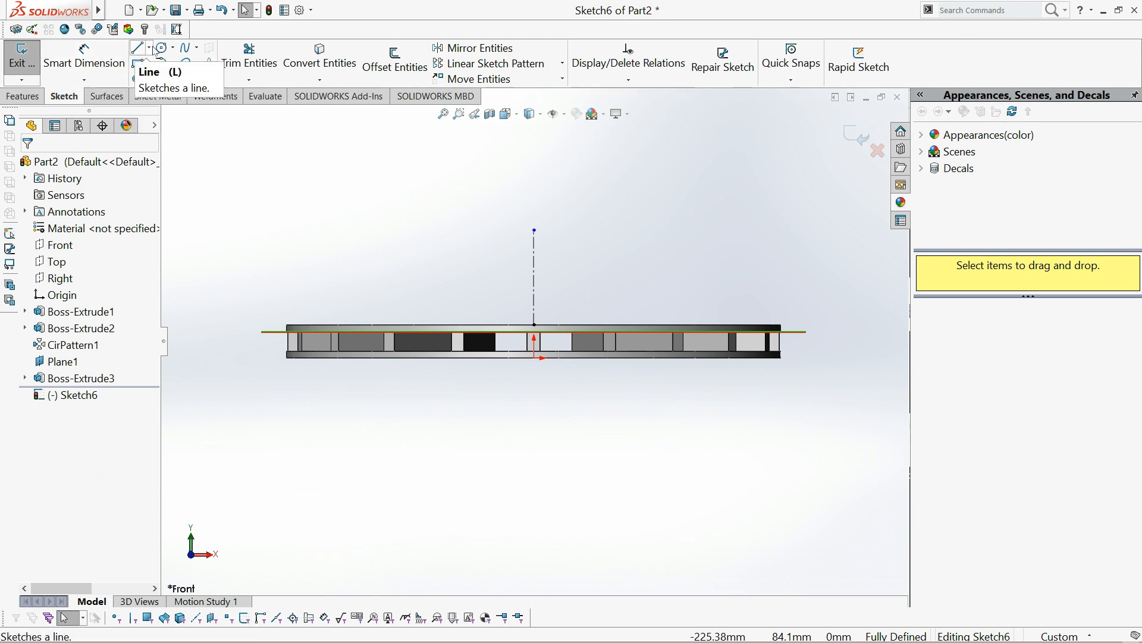
Step: Sketch a line about 43 mm long from the disc's top edge, left of the centerline, leaning up toward the centerline
click(407, 325)
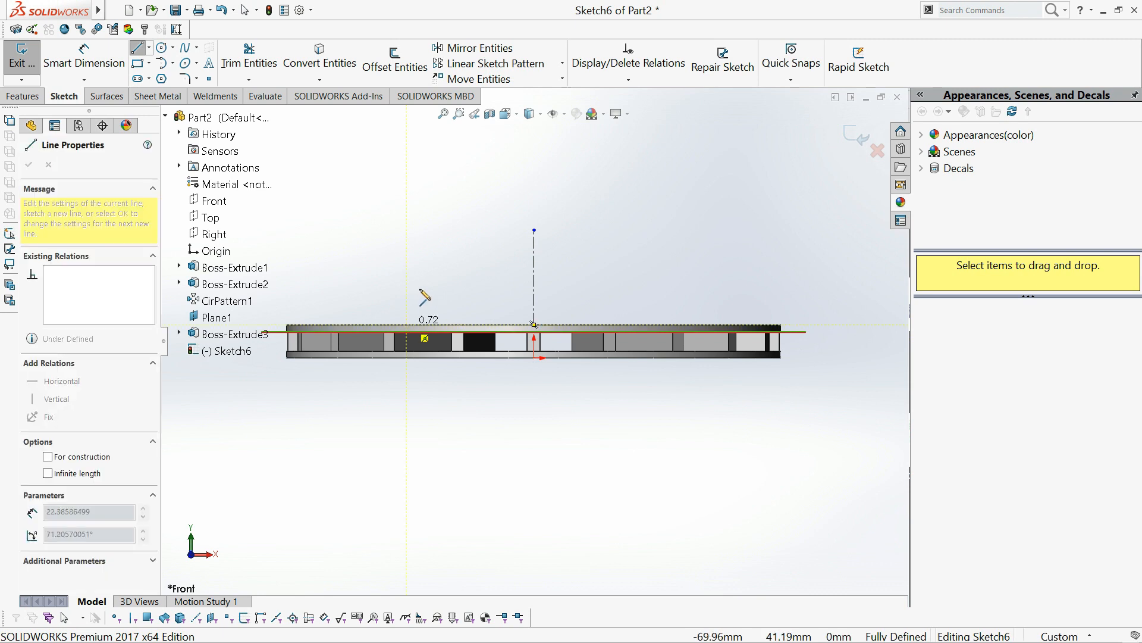
click(426, 255)
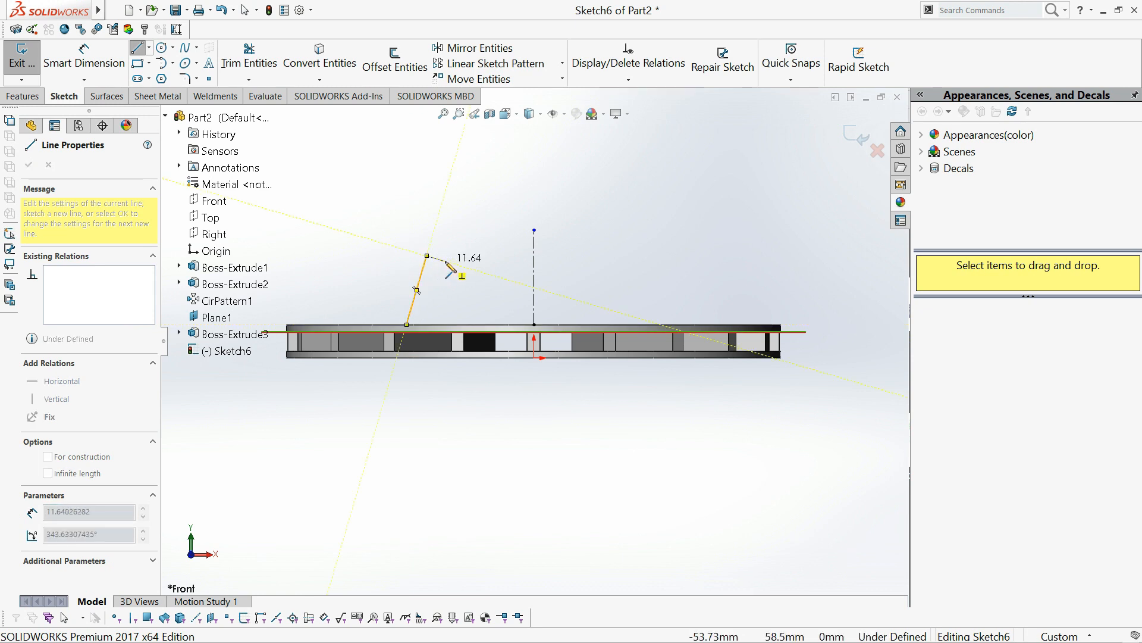
key(Escape)
key(Escape)
Step: Dimension the horizontal distance from the slanted line's lower endpoint to the centerline's base as 164/2 (82 mm)
click(87, 53)
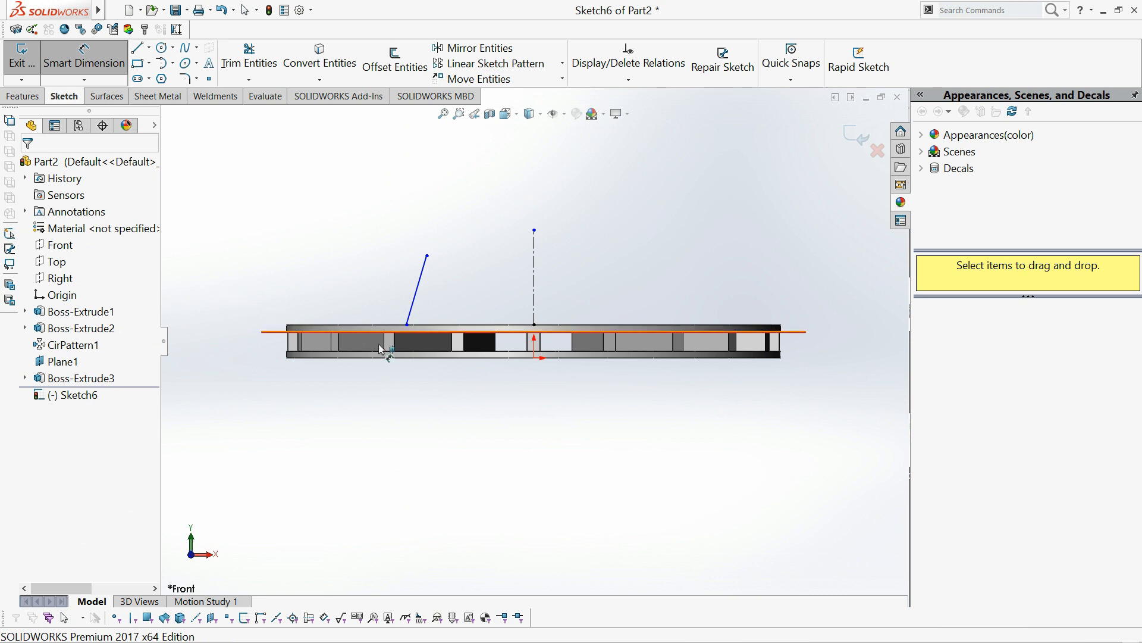
click(407, 324)
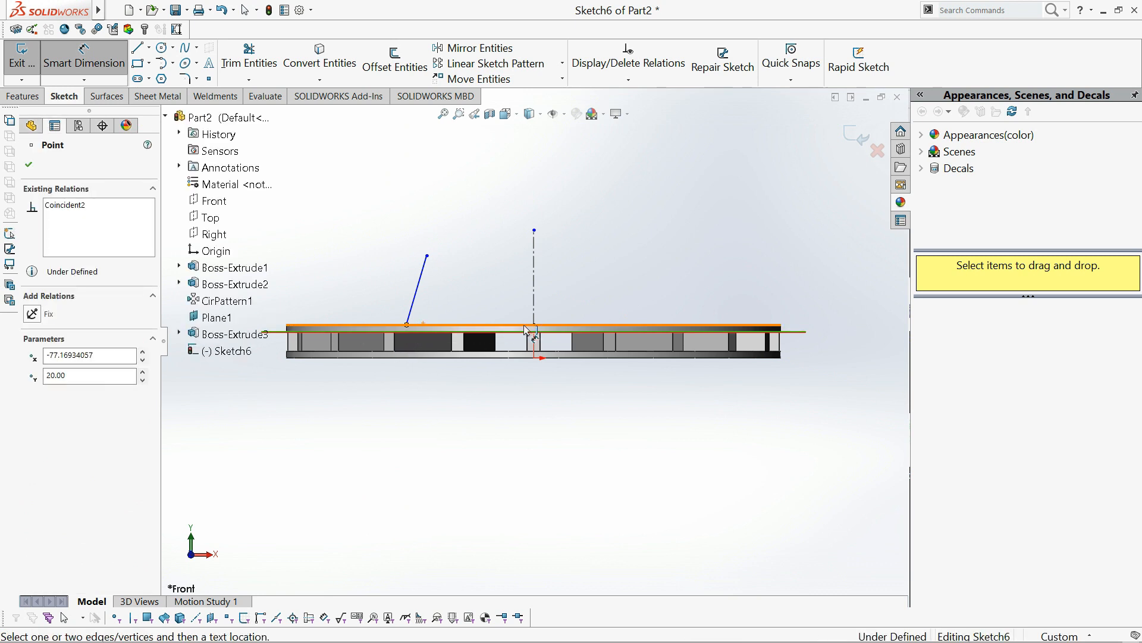
click(535, 326)
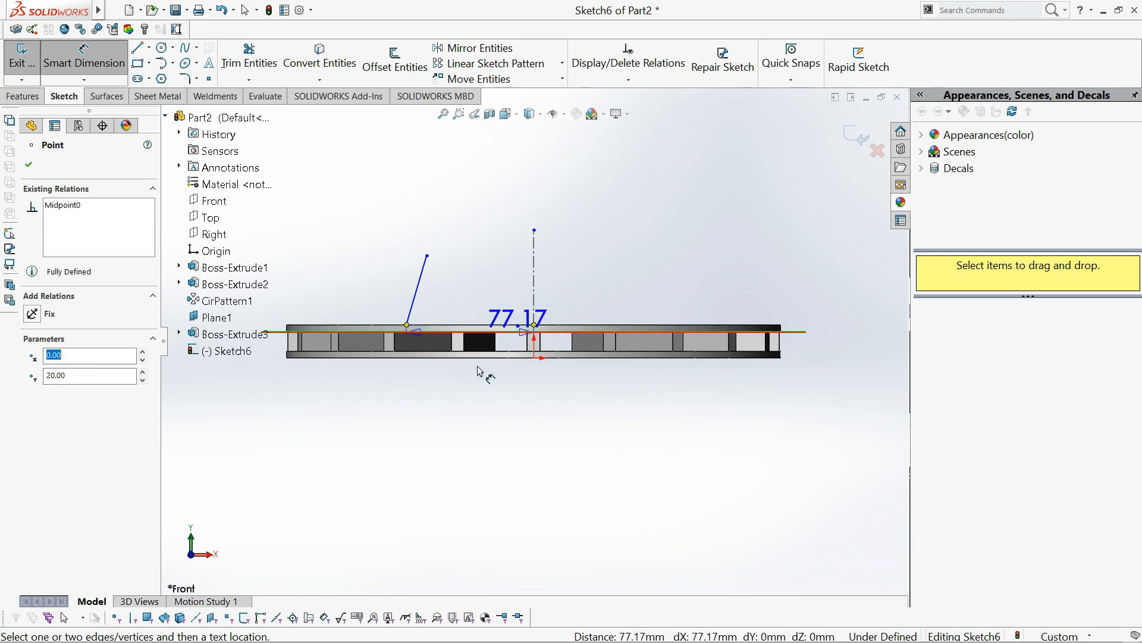
click(465, 391)
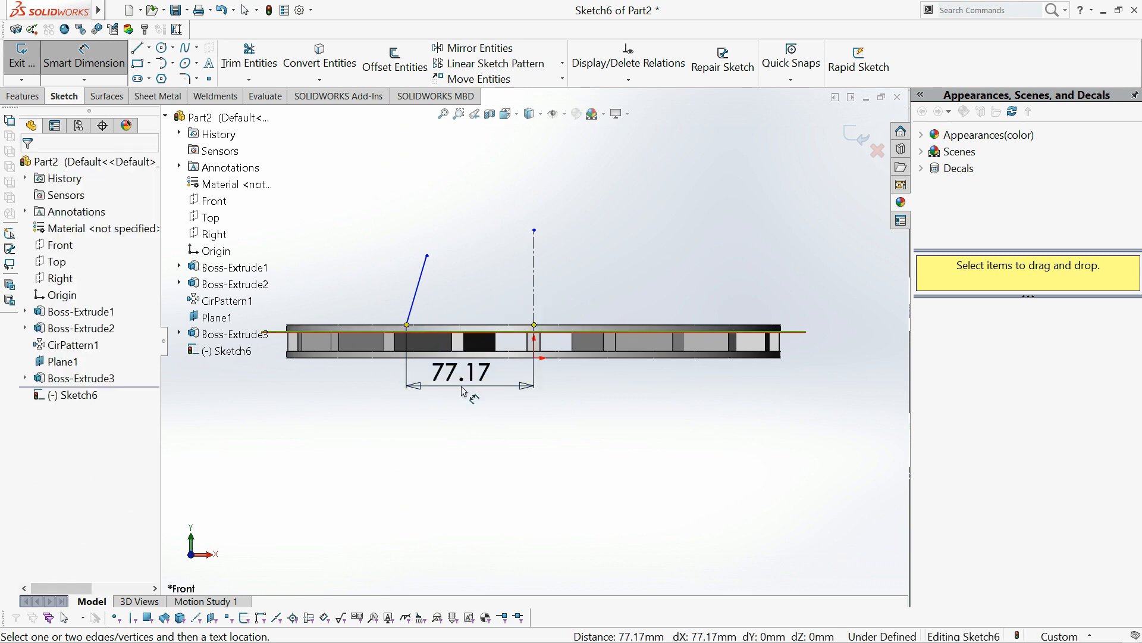
text(164/2)
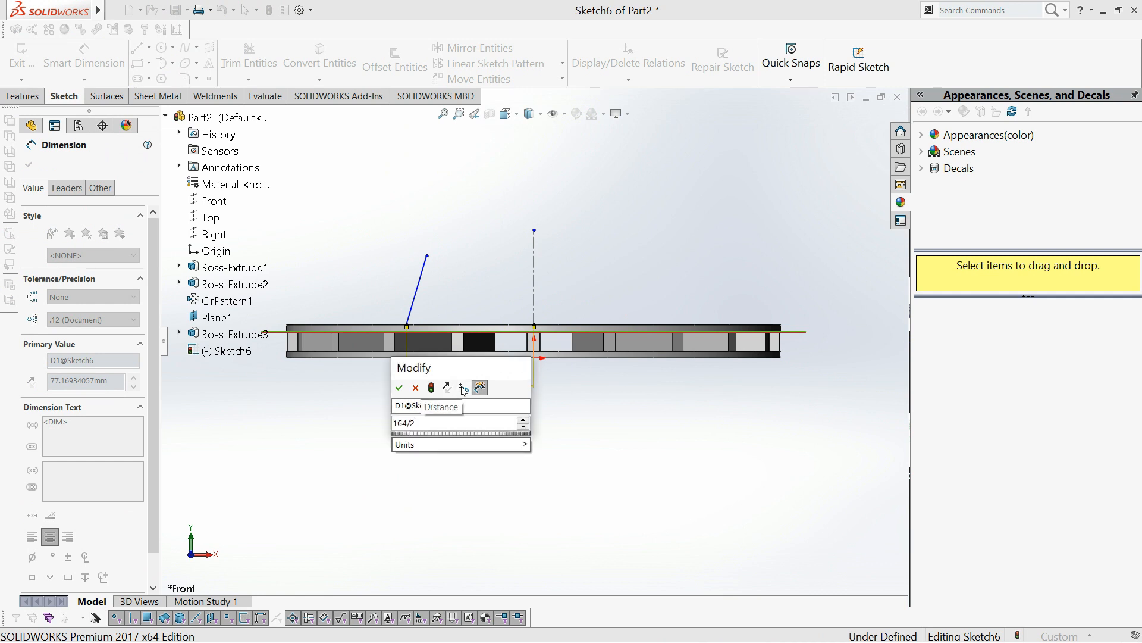
key(Return)
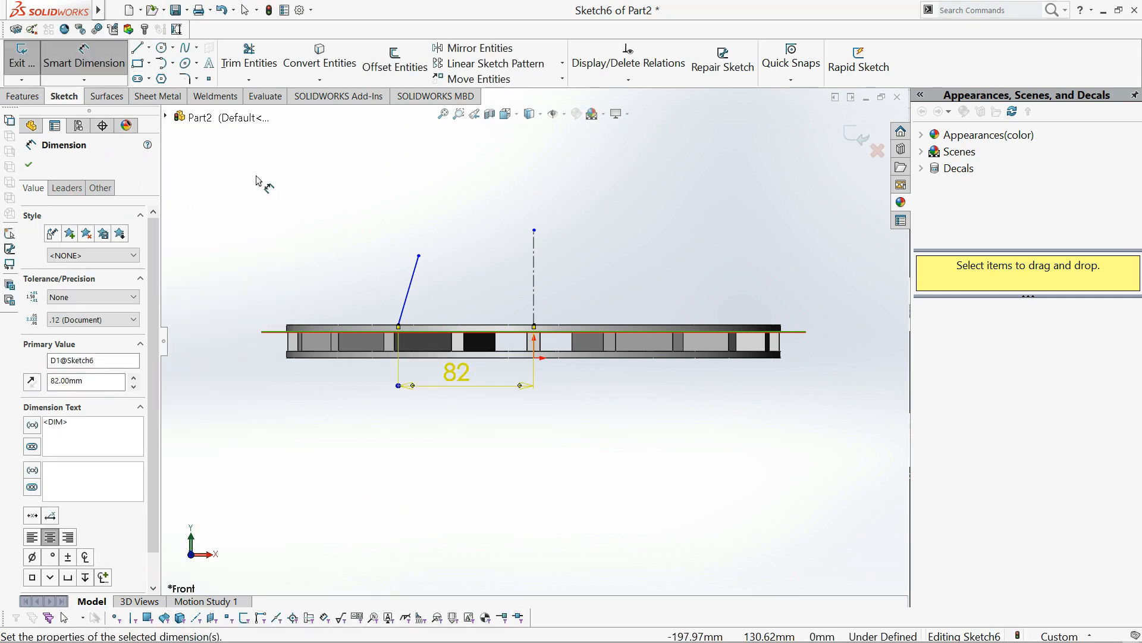
Step: Dimension the horizontal distance from the slanted line's upper endpoint to the centerline as 140/2 (70 mm)
click(418, 256)
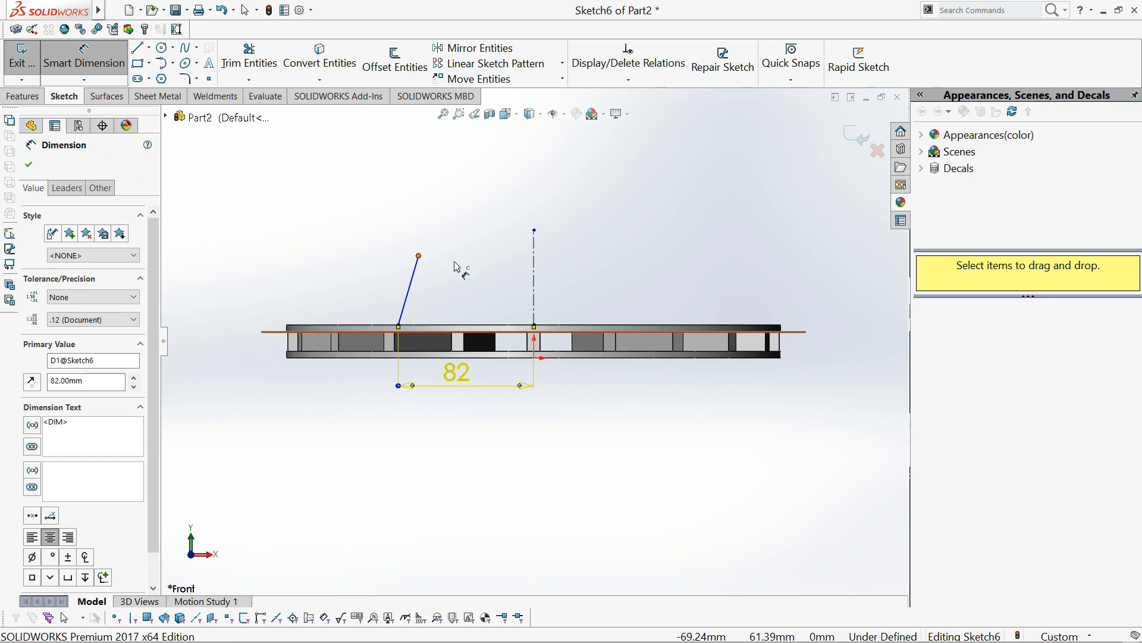
click(534, 266)
click(479, 197)
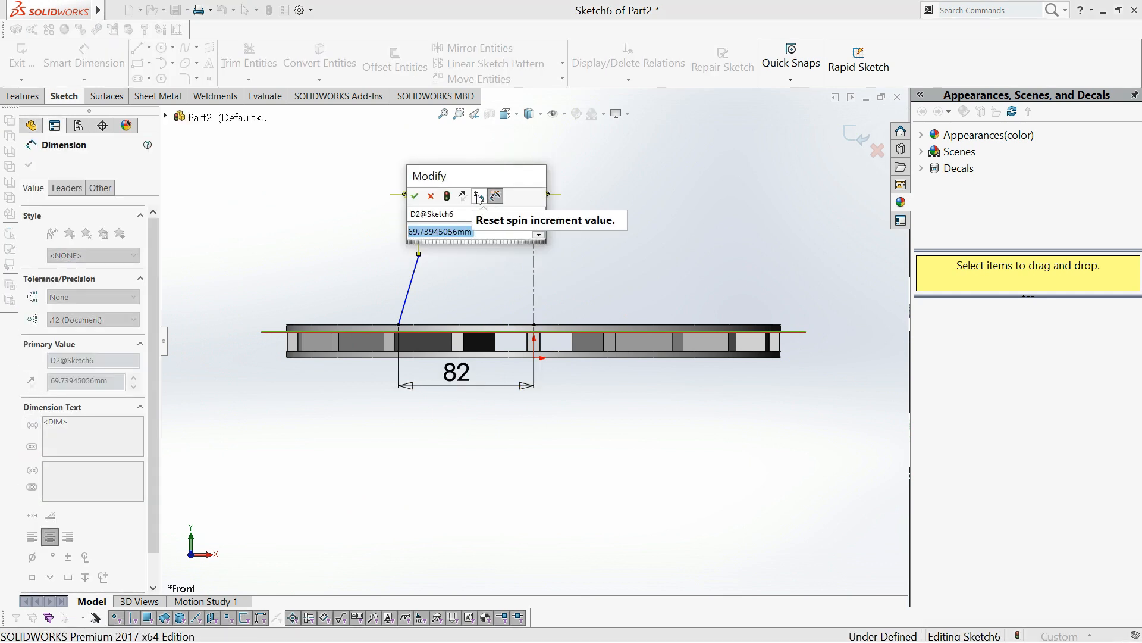
text(140)
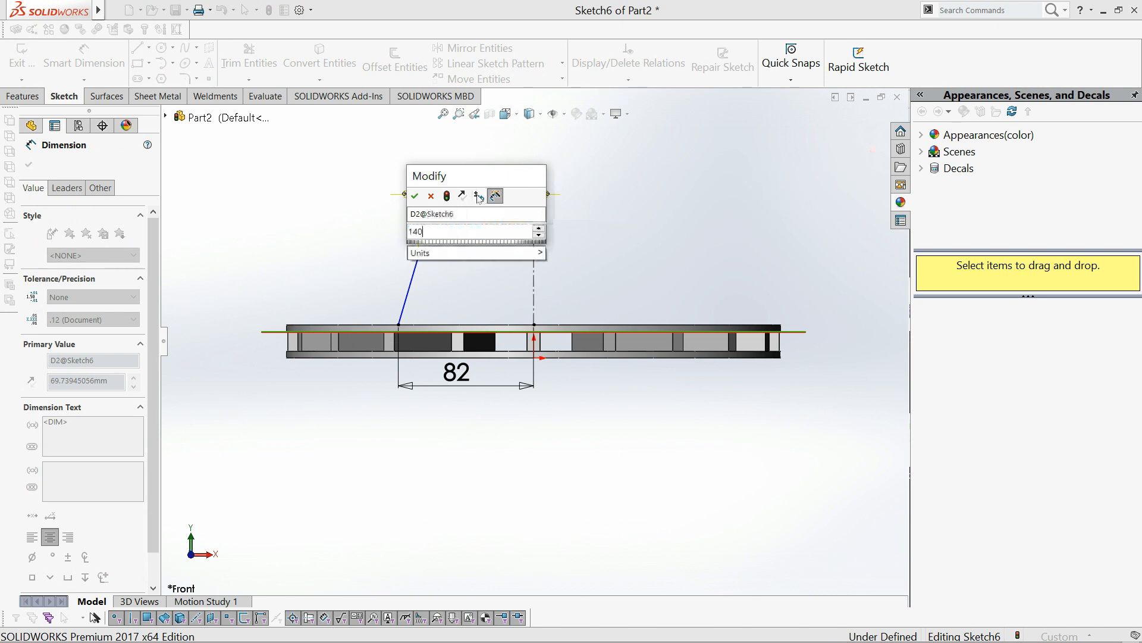
text(/2)
key(Return)
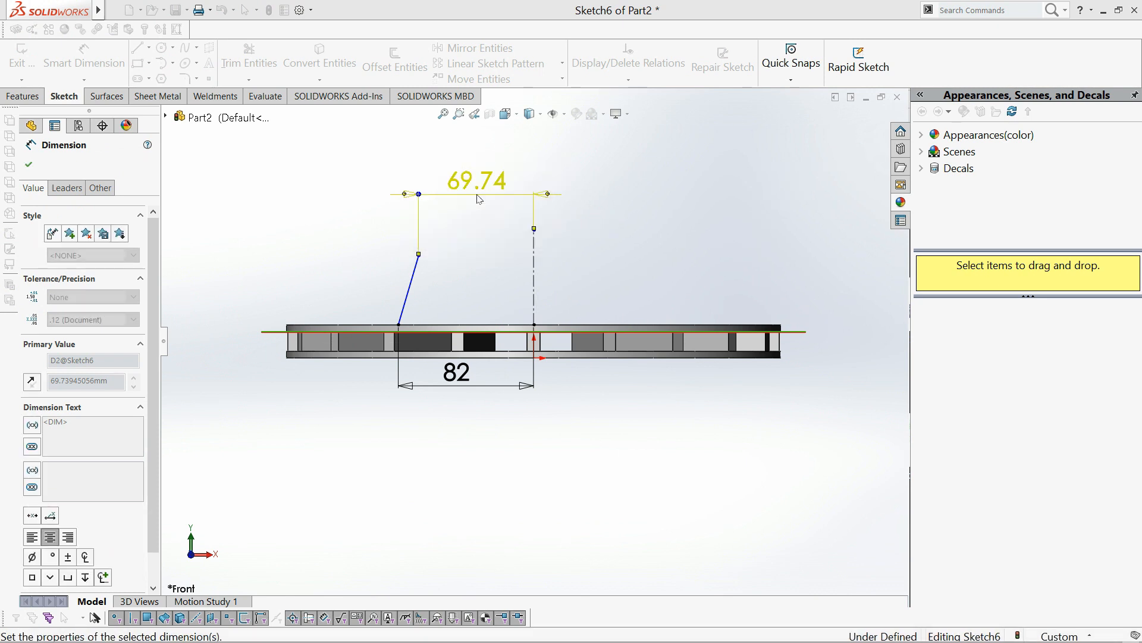
click(29, 166)
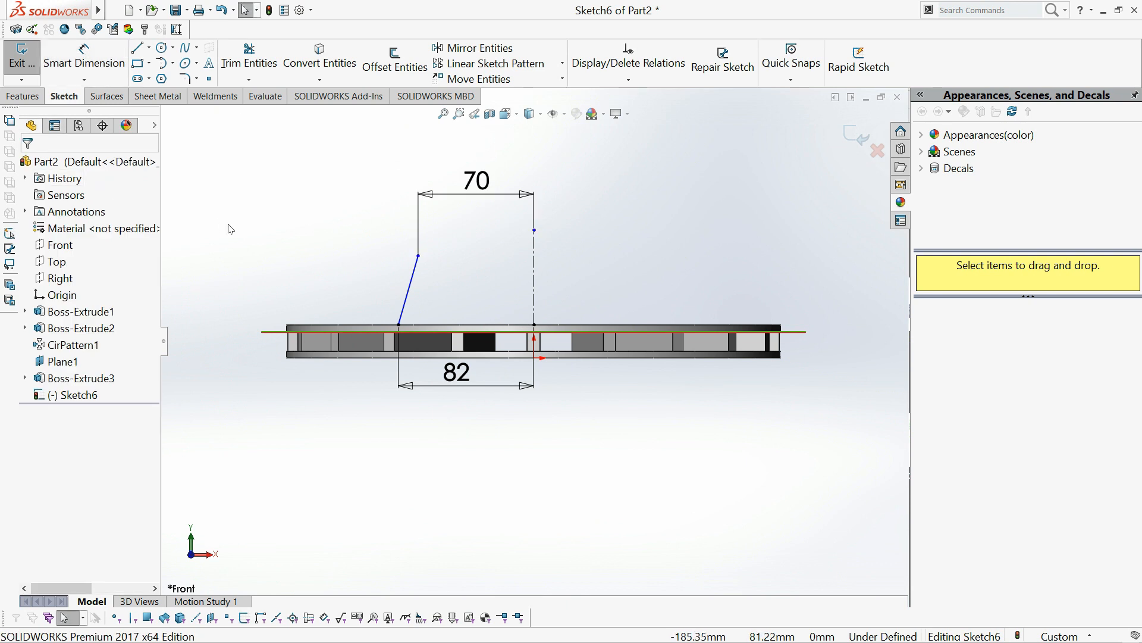
Step: Dimension the slanted line's vertical height as 70 mm
click(83, 57)
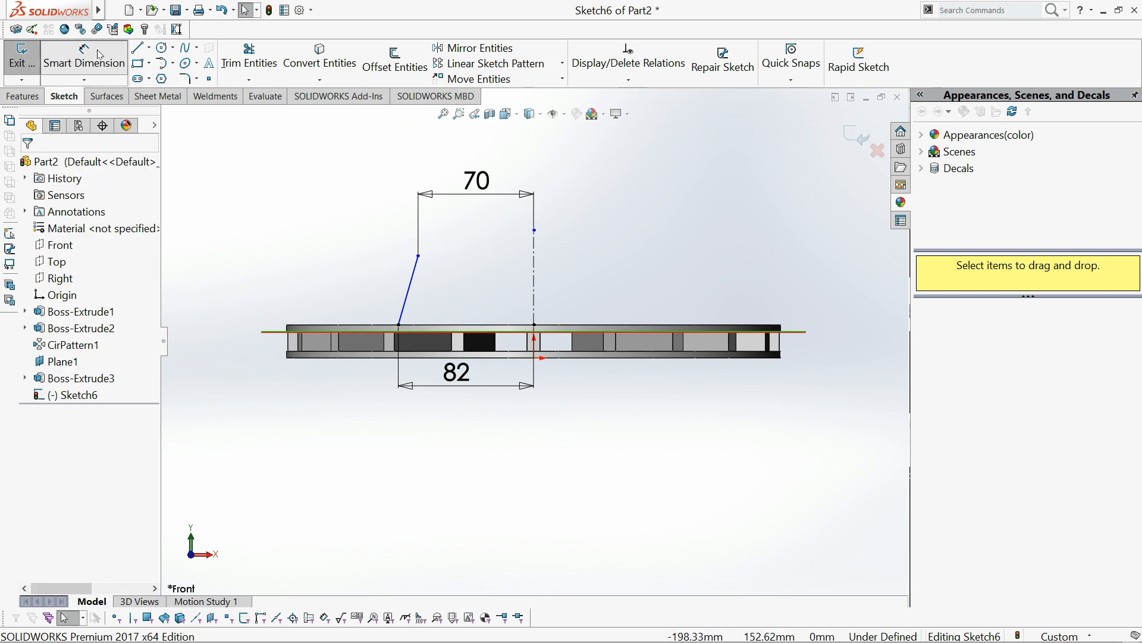
click(409, 283)
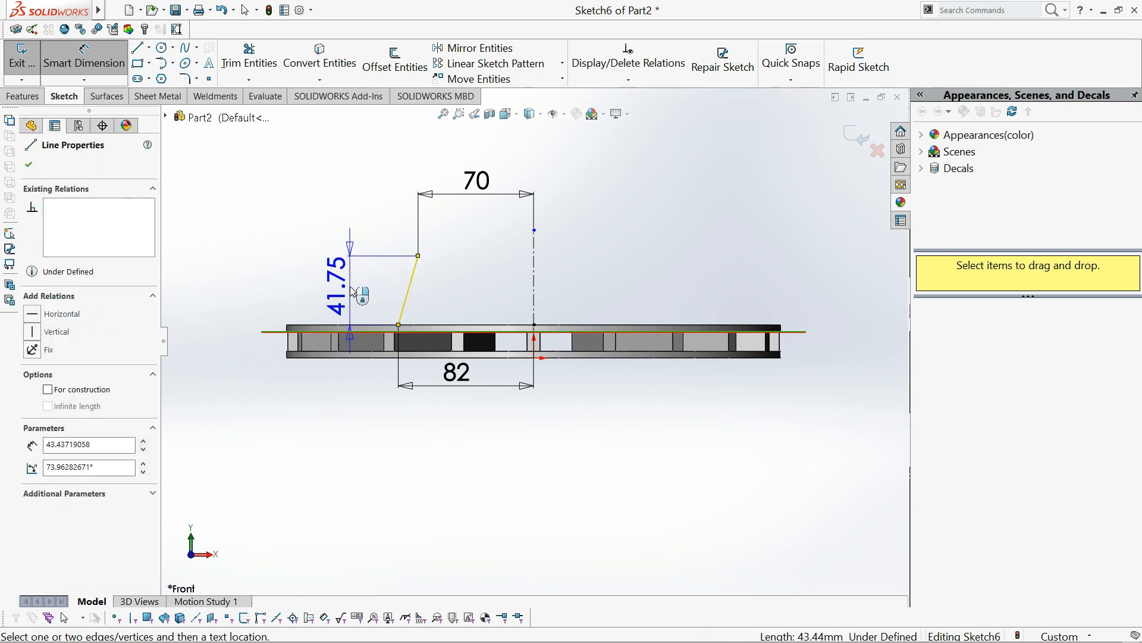
click(351, 291)
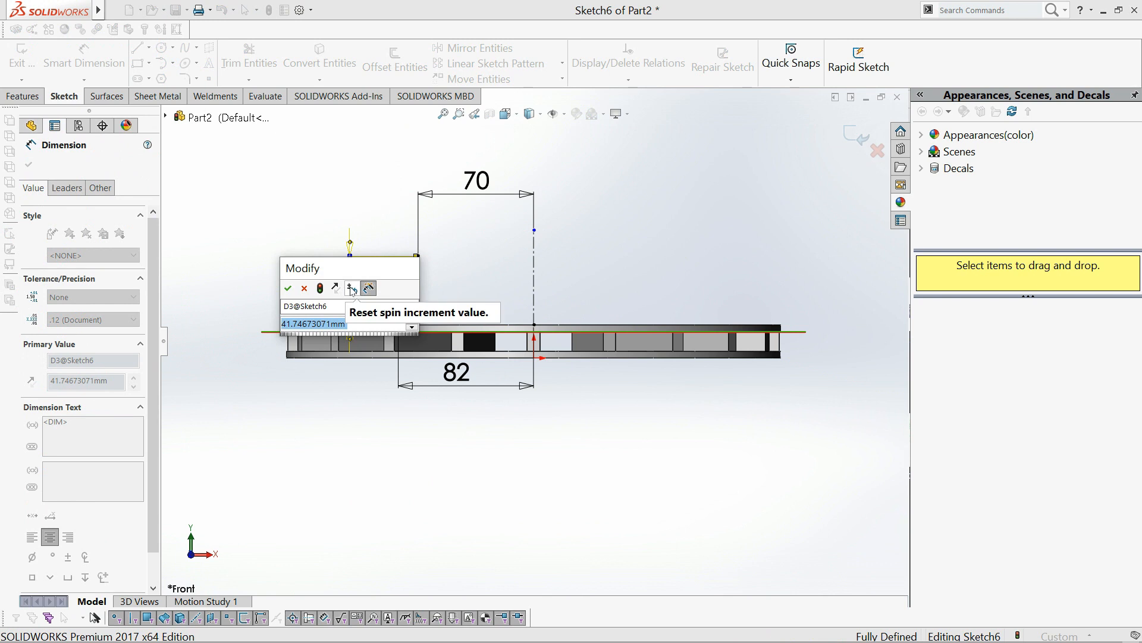
text(70)
key(Return)
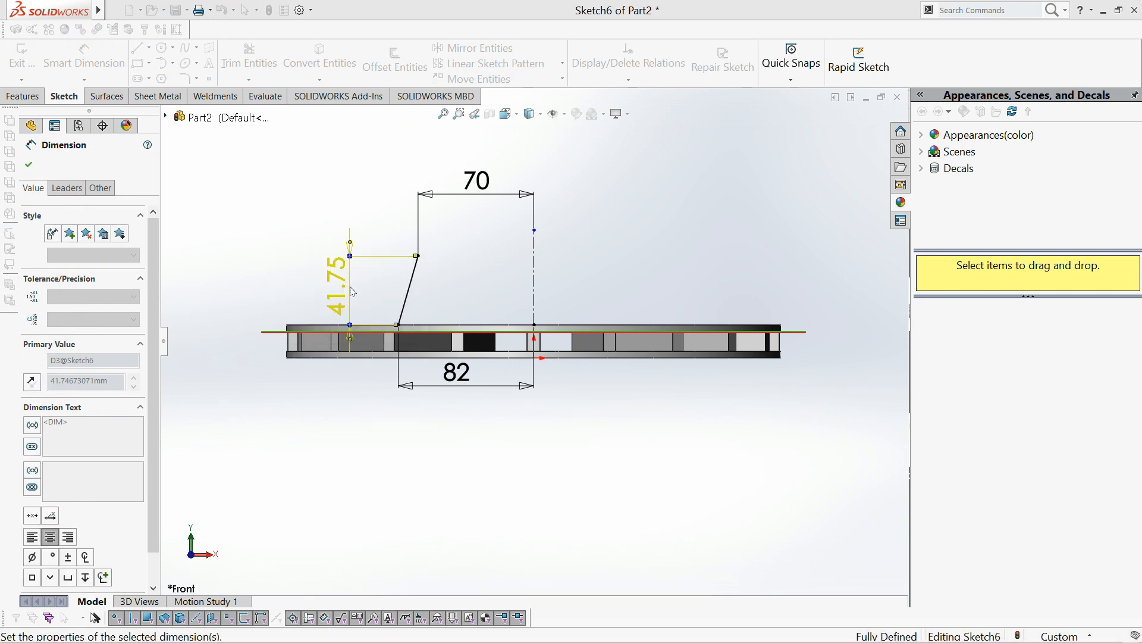
click(30, 165)
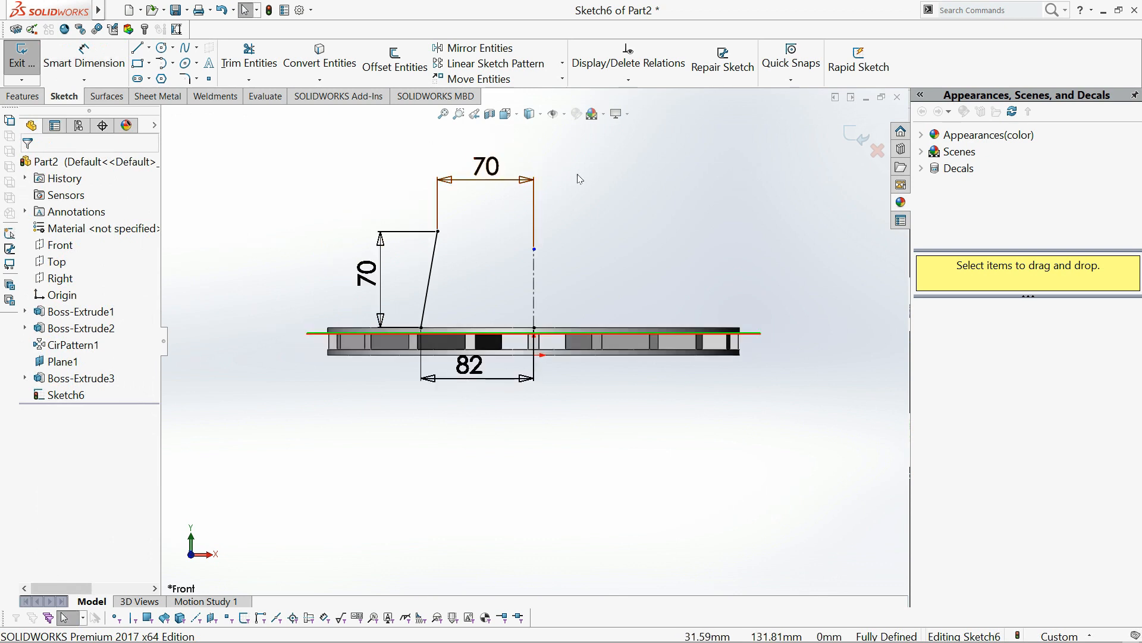
Step: Change the slanted line's vertical height dimension to 34 mm
scroll(580, 177, down, 2)
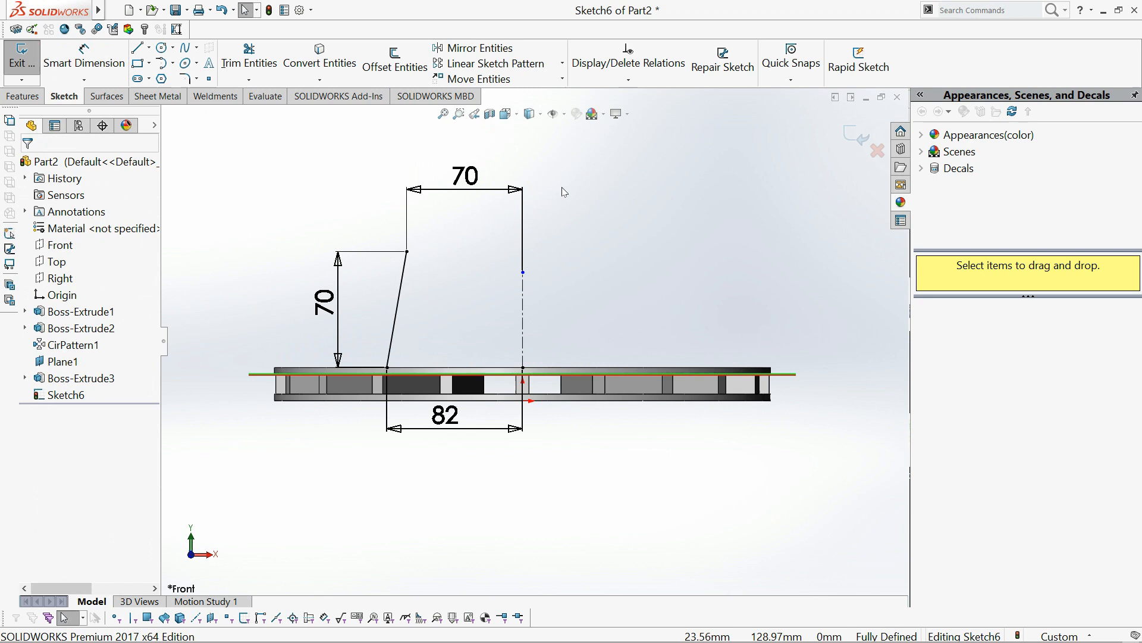
click(325, 303)
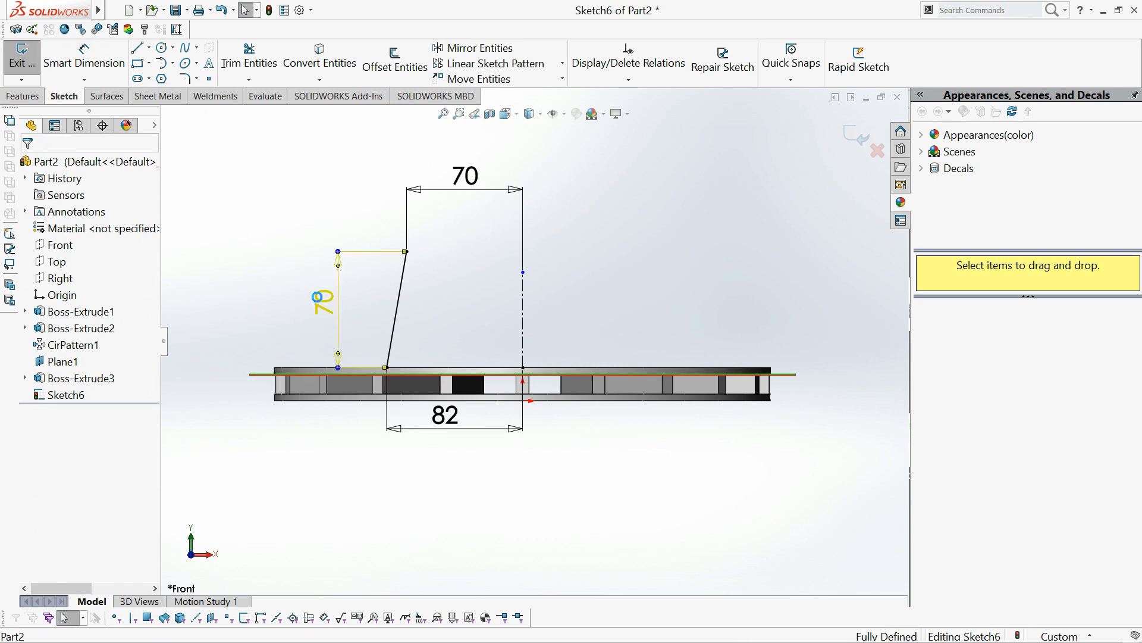
double_click(319, 297)
text(34)
key(Return)
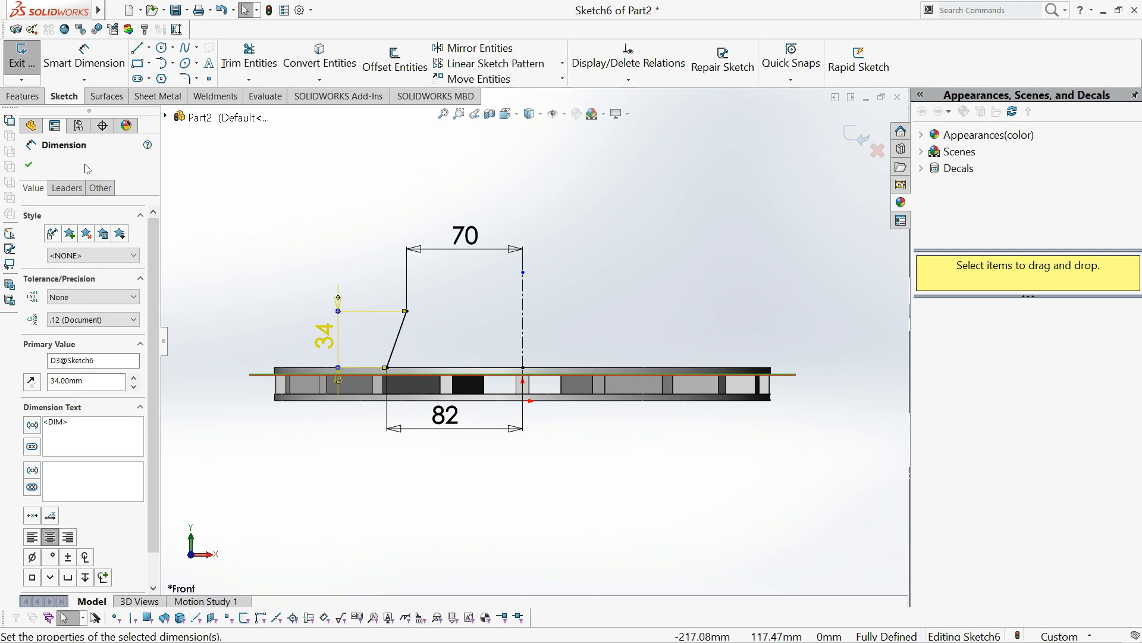
click(24, 168)
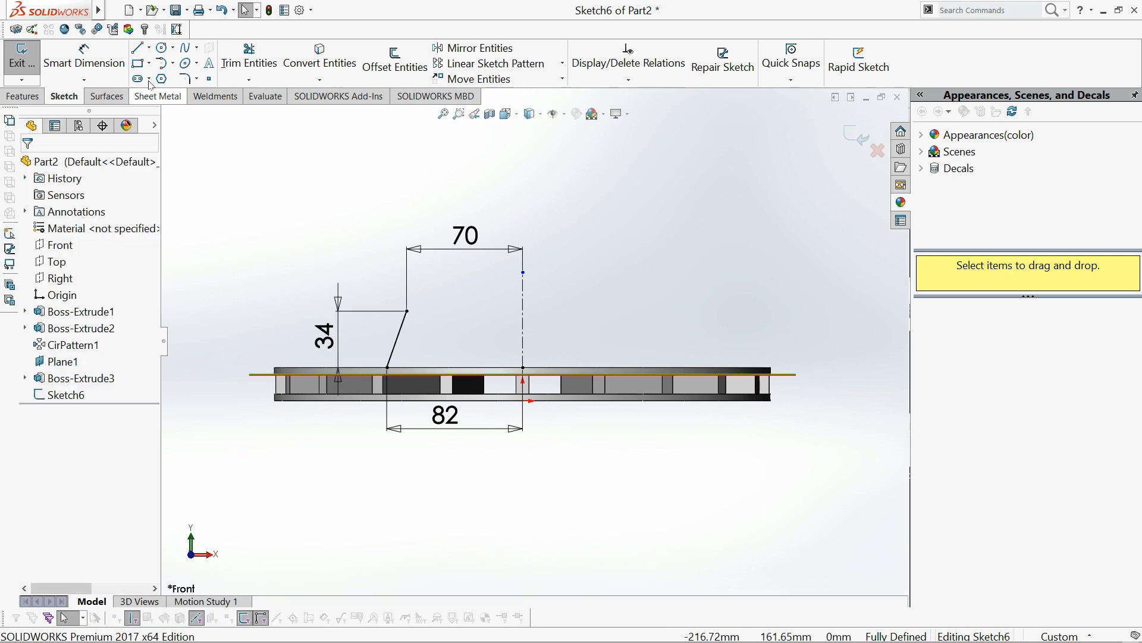
Step: Draw a 70 mm horizontal line from the slanted line's upper endpoint to the centerline
click(141, 48)
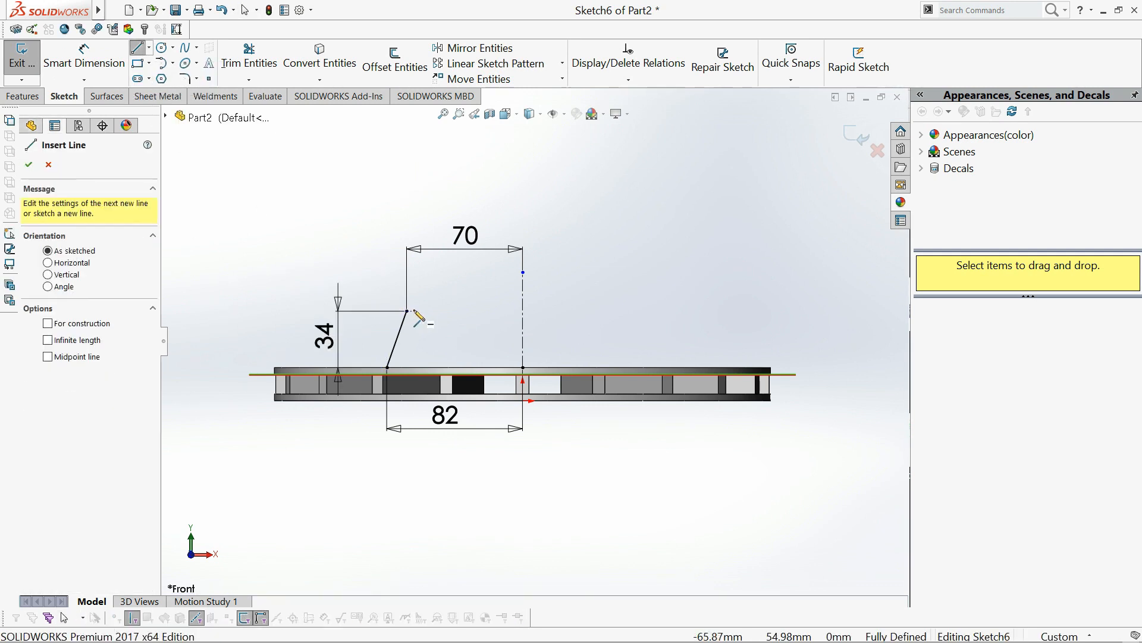
click(406, 312)
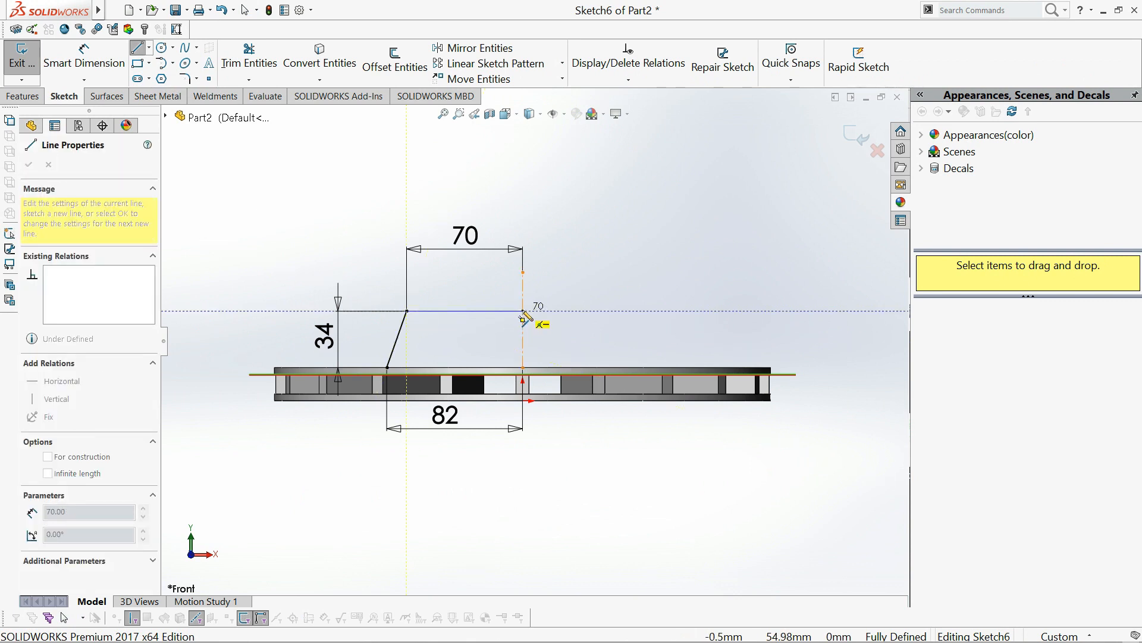
click(523, 310)
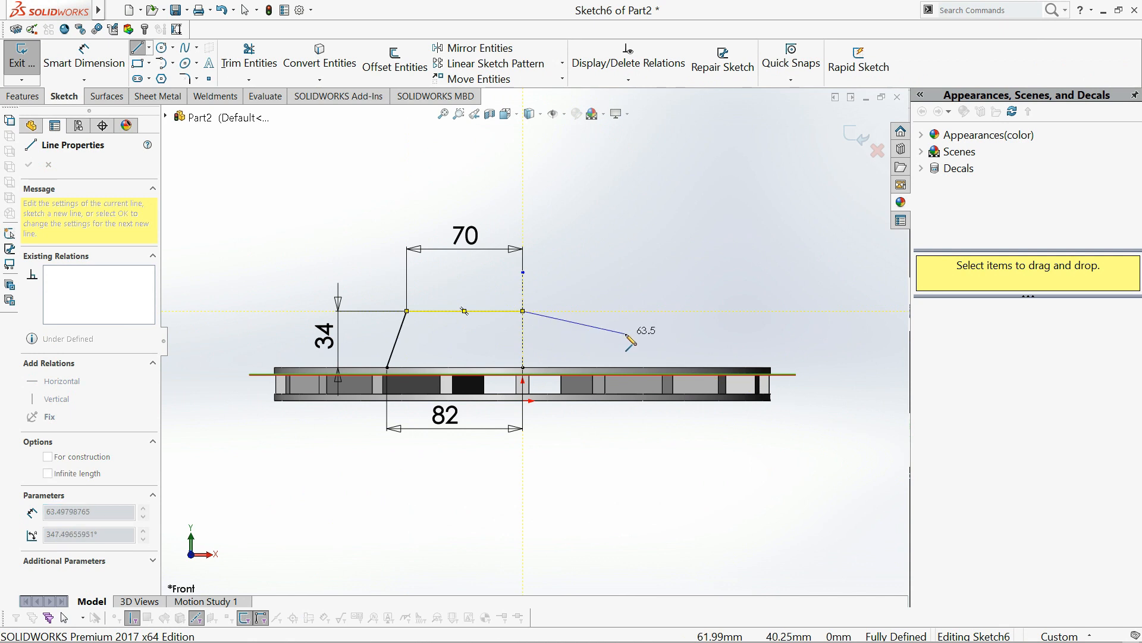
Step: Finish the hub profile sketch and create a revolved surface from it, 360° about the vertical centerline
key(Escape)
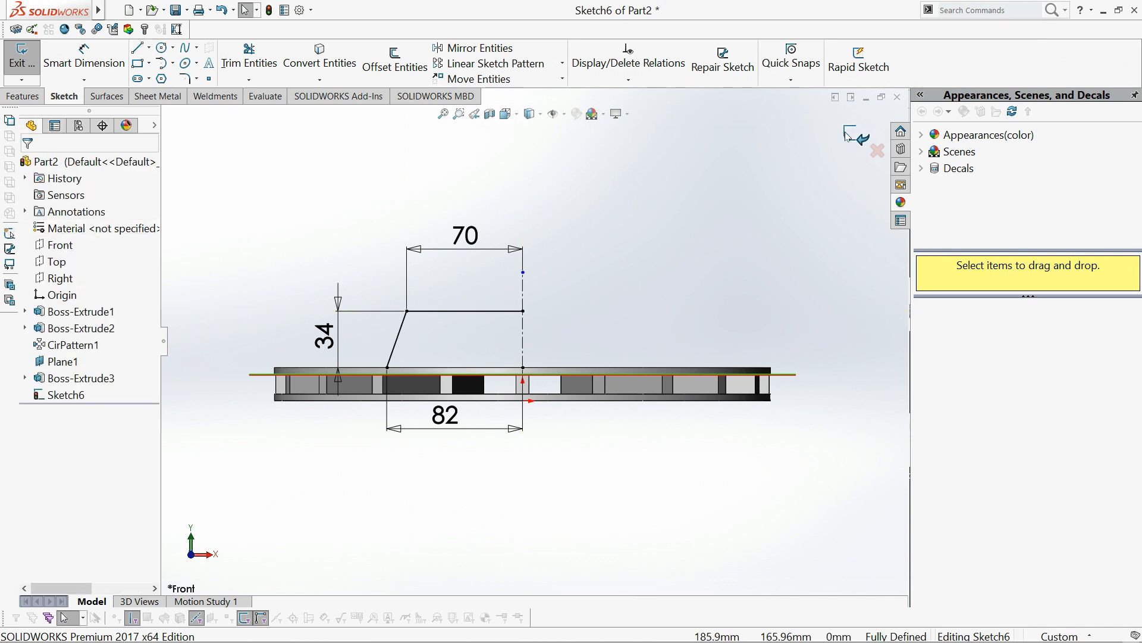
click(851, 134)
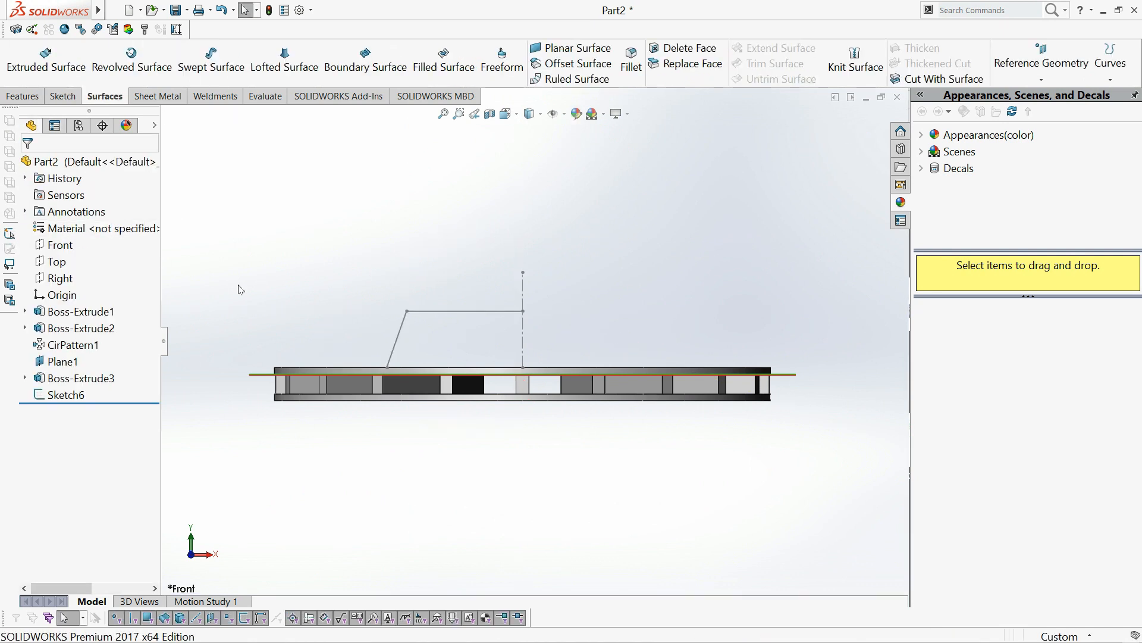
click(64, 399)
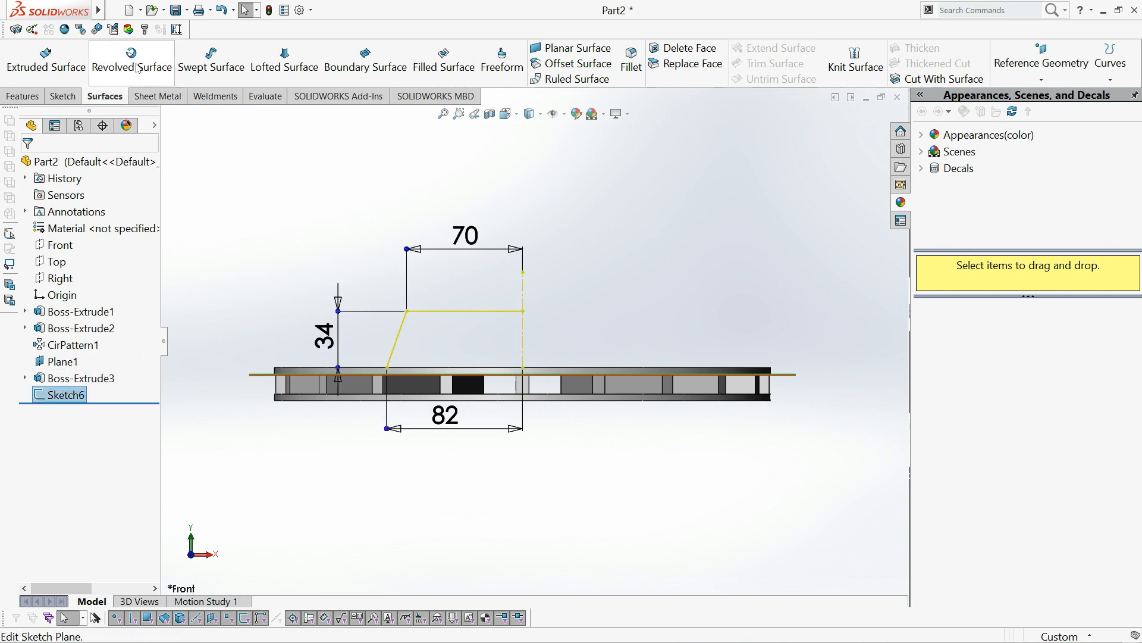
click(132, 59)
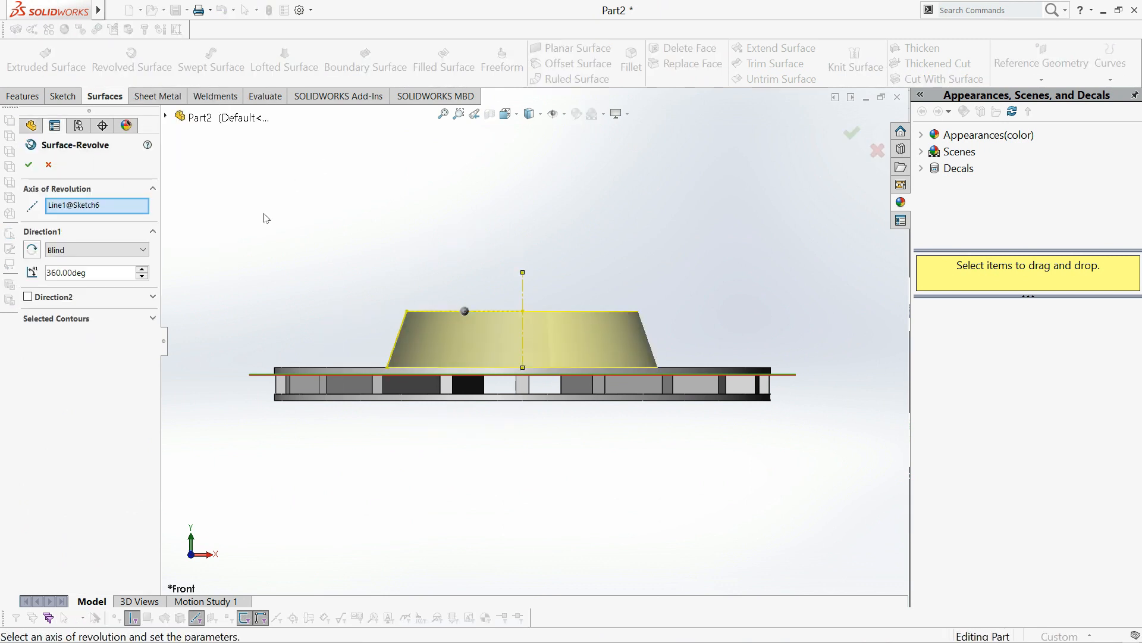
middle_drag(295, 258, 244, 291)
click(29, 164)
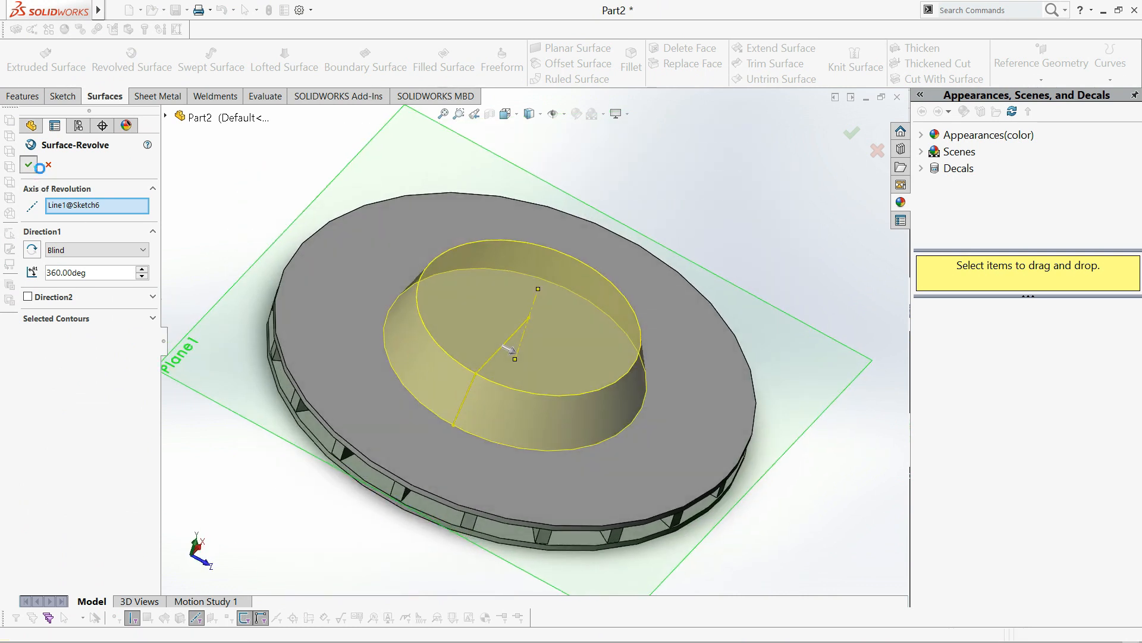
middle_drag(299, 518, 357, 476)
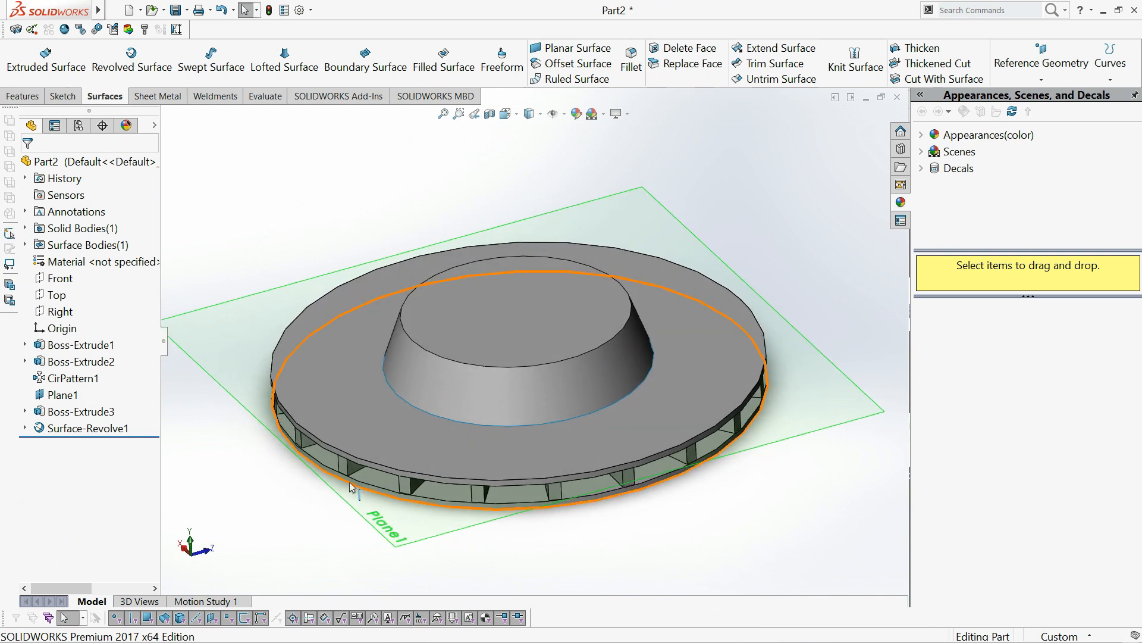
Step: Reopen the revolved hub surface's definition to check its axis, angle and selected contours
click(110, 429)
click(110, 429)
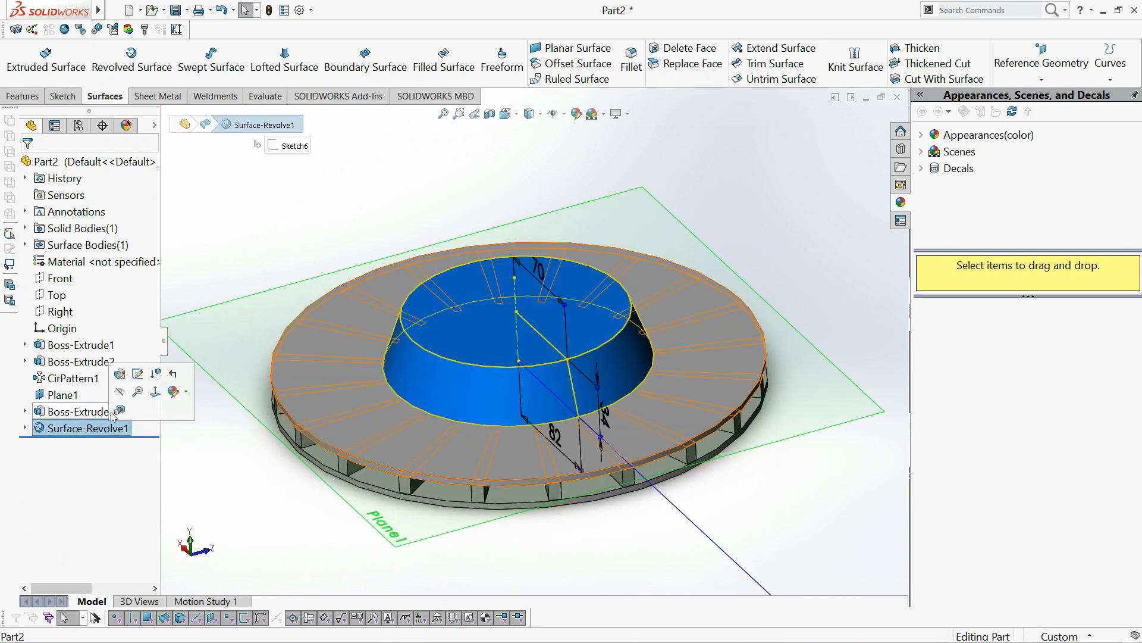
click(120, 373)
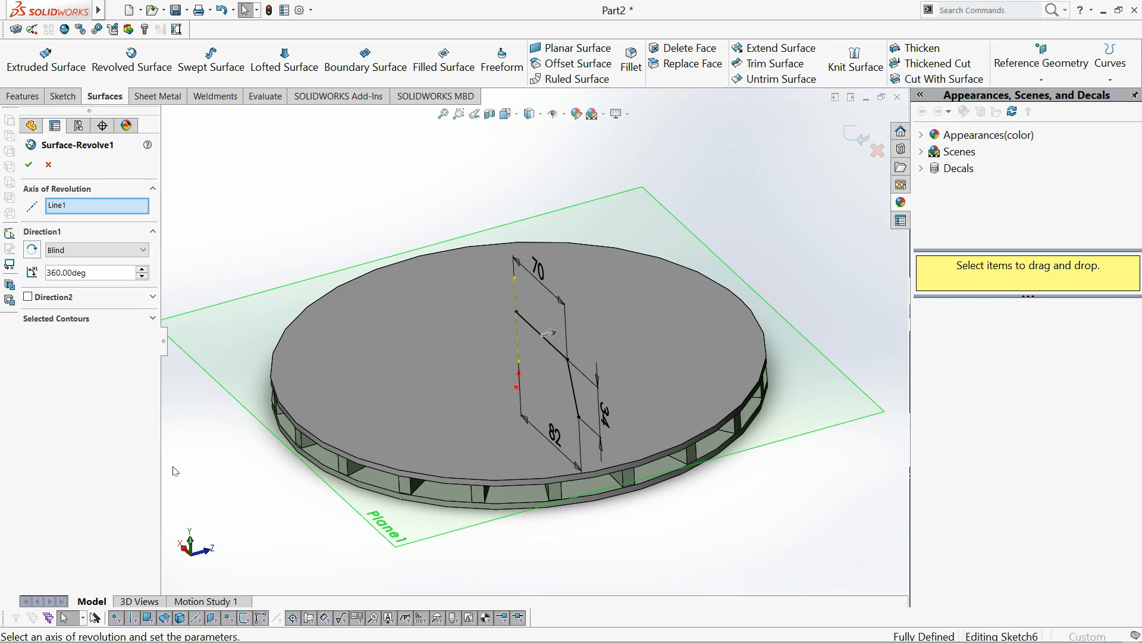
click(151, 320)
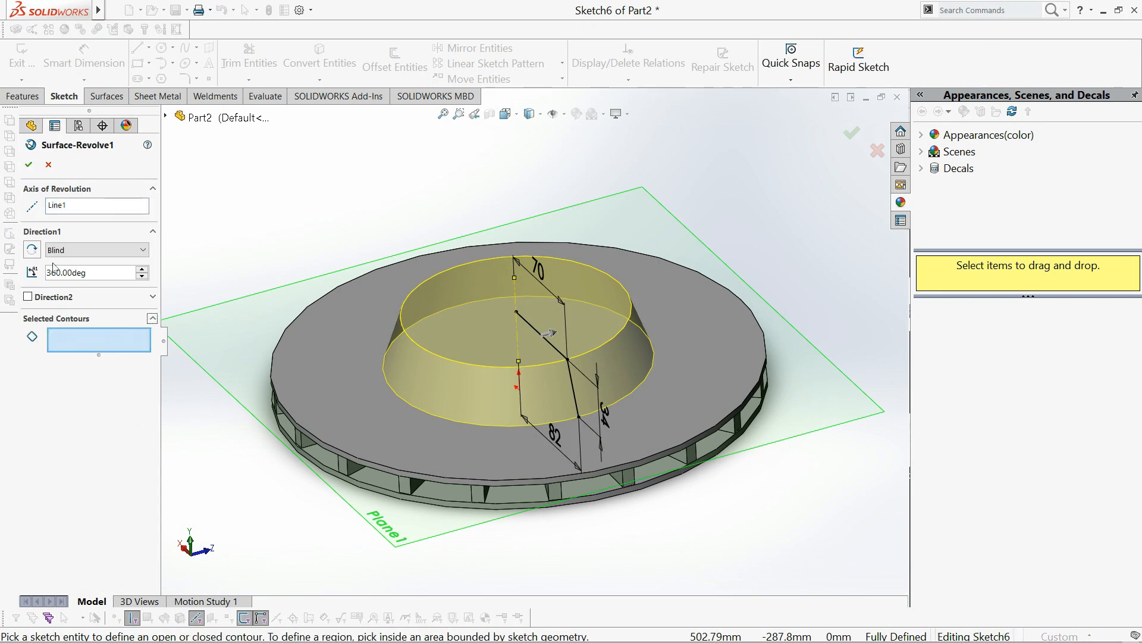
click(28, 164)
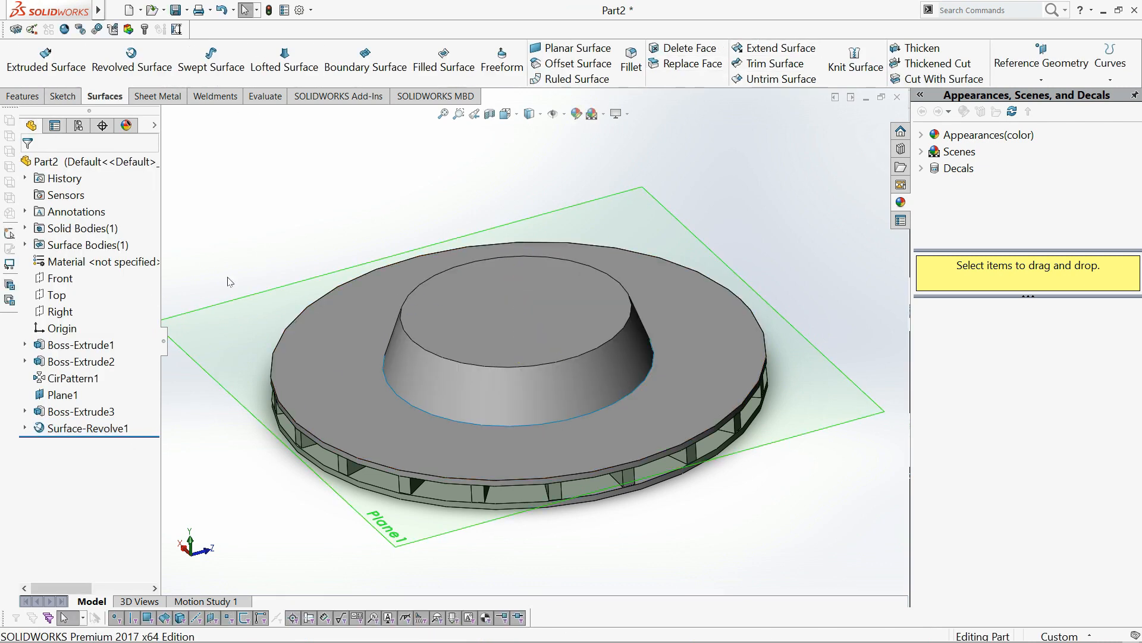
Step: Thicken the revolved hub surface by 4 mm on its outer side only
click(84, 427)
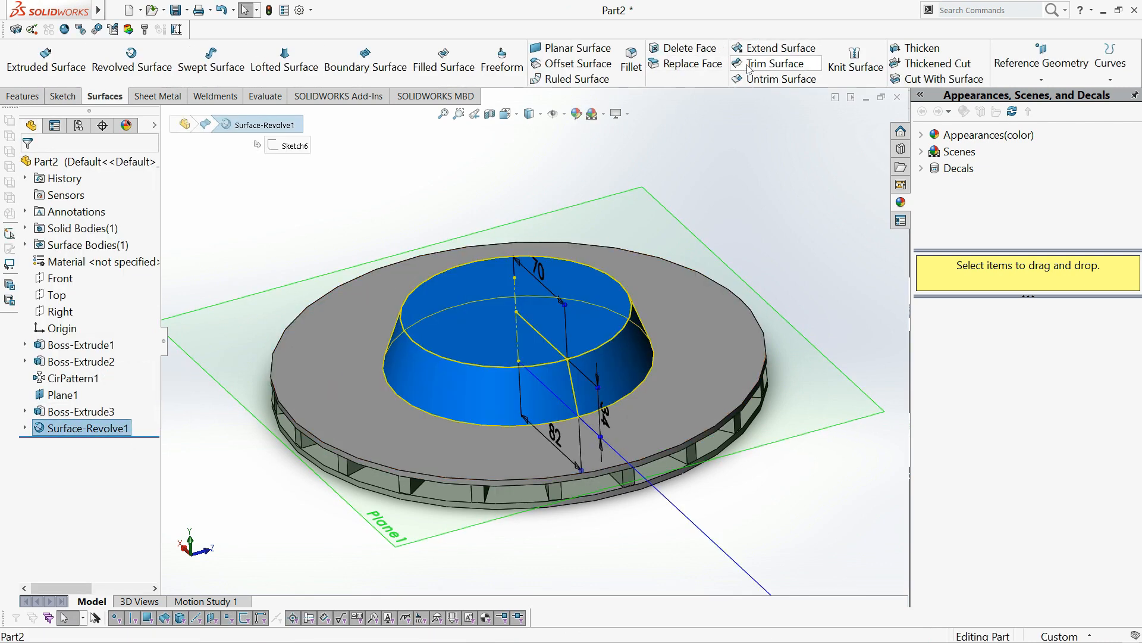
click(921, 48)
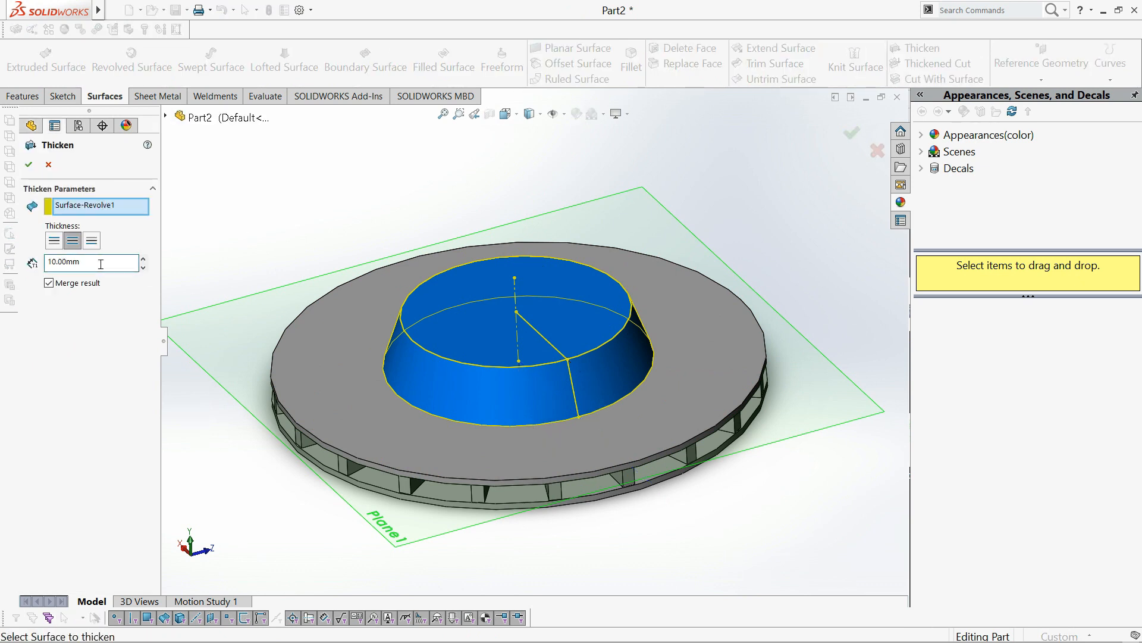
text(4)
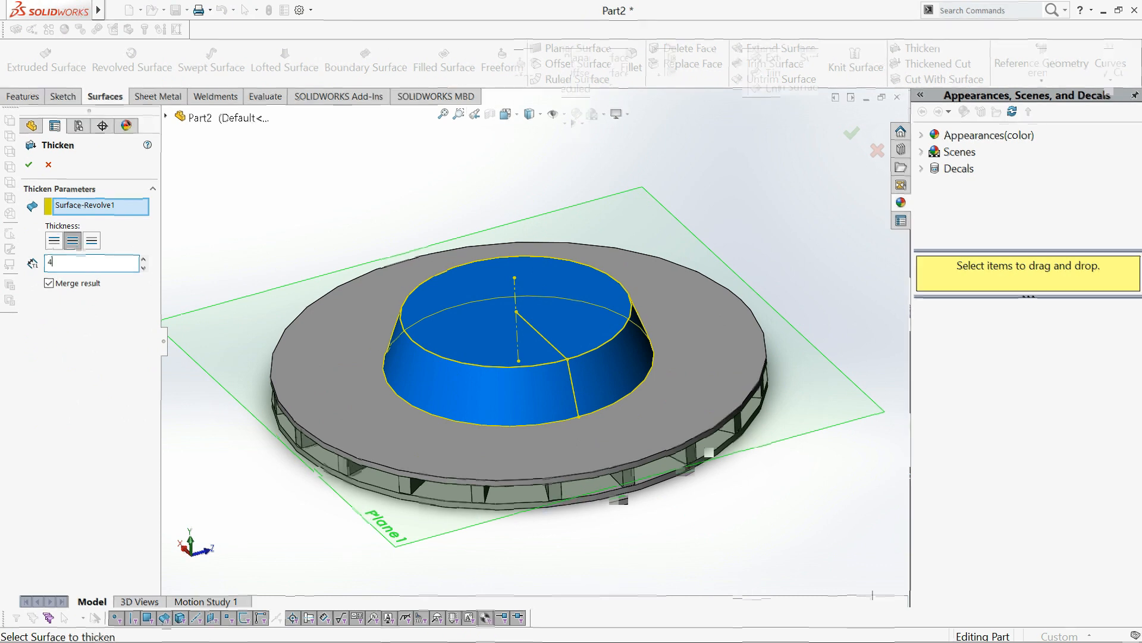
key(Return)
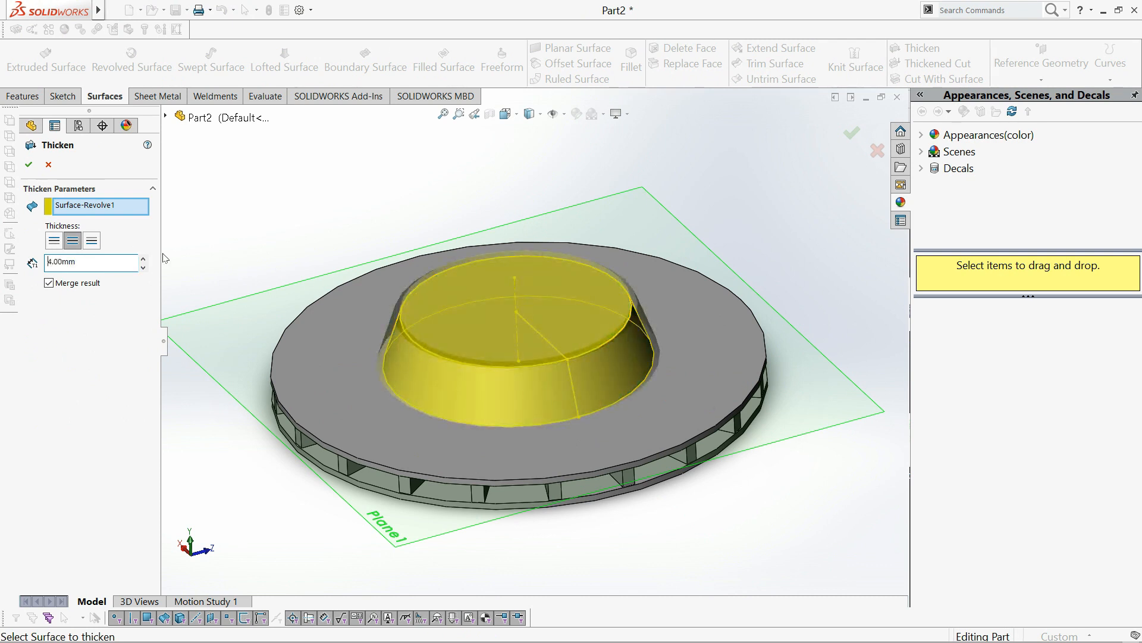
click(54, 242)
middle_drag(272, 282, 337, 367)
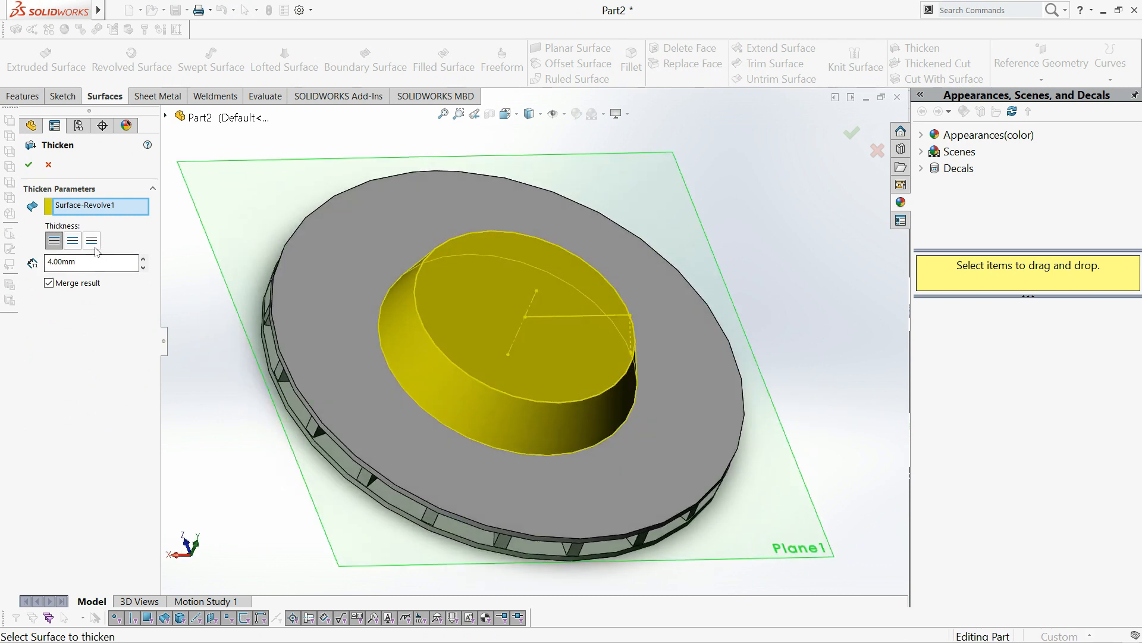
click(92, 242)
middle_drag(226, 298, 299, 354)
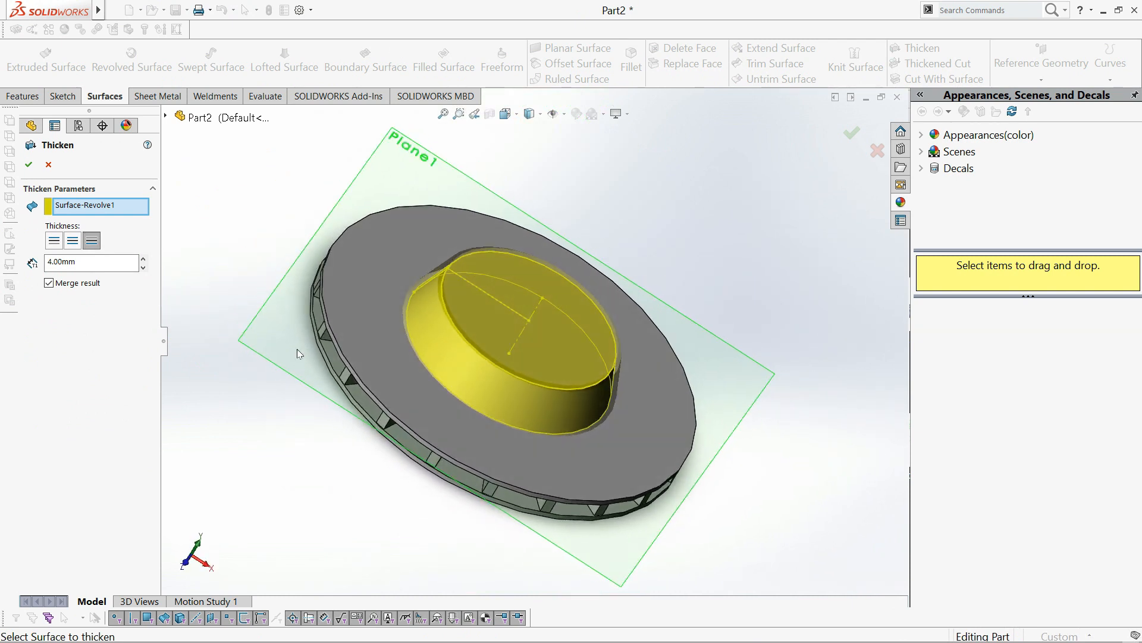
click(28, 164)
middle_drag(316, 433, 419, 488)
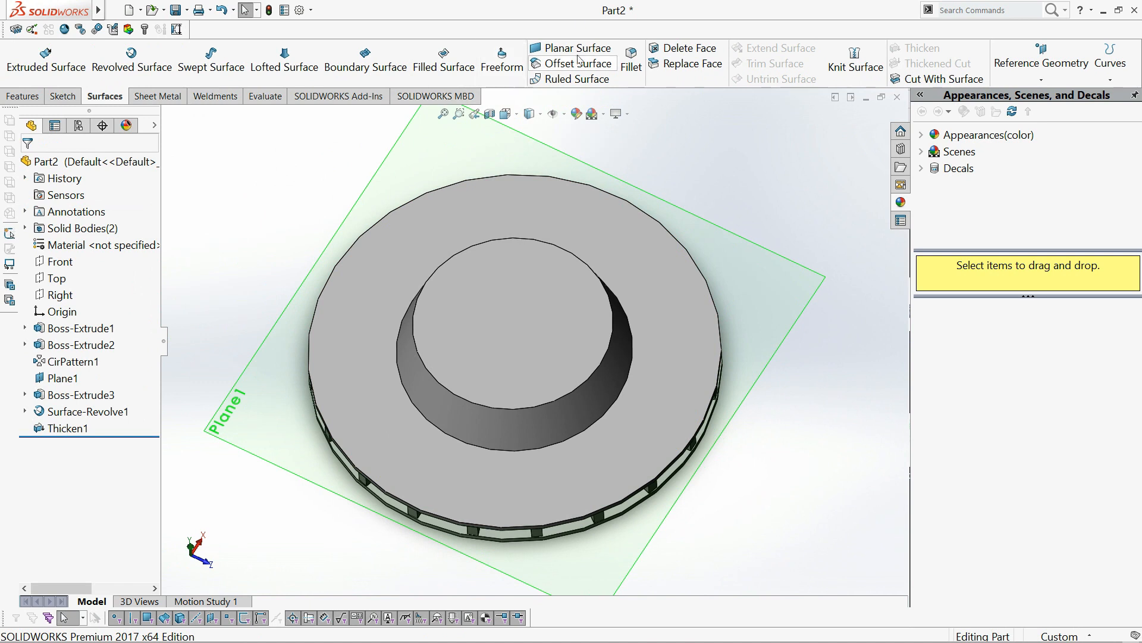
click(632, 60)
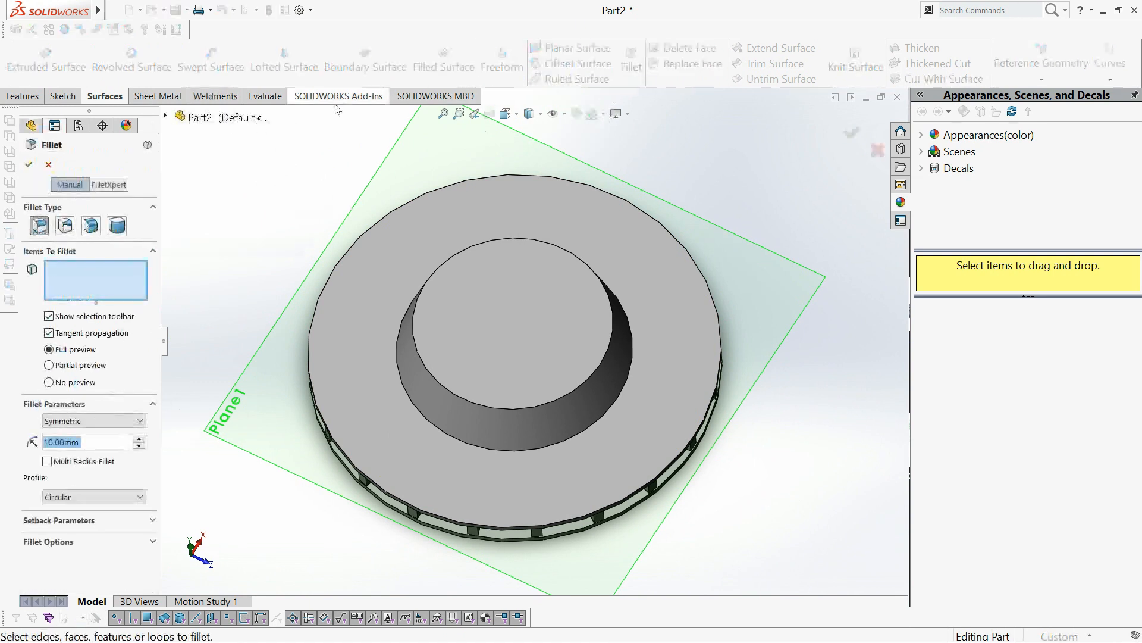
click(48, 164)
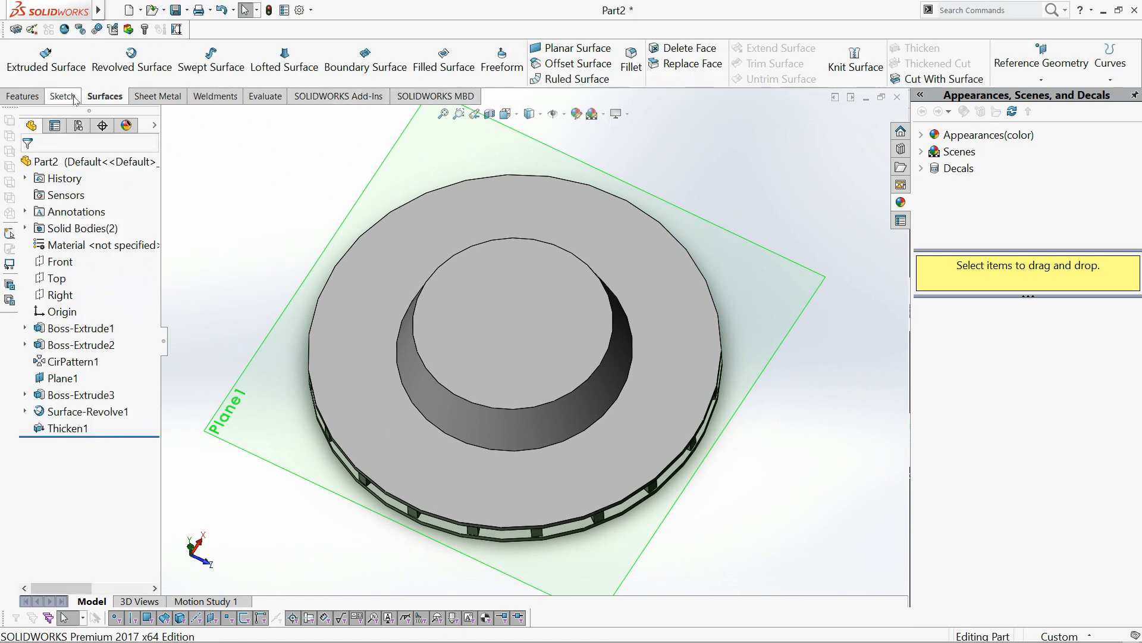
click(64, 96)
Step: Fillet the edge around the hub's top face with a 4 mm radius
click(23, 96)
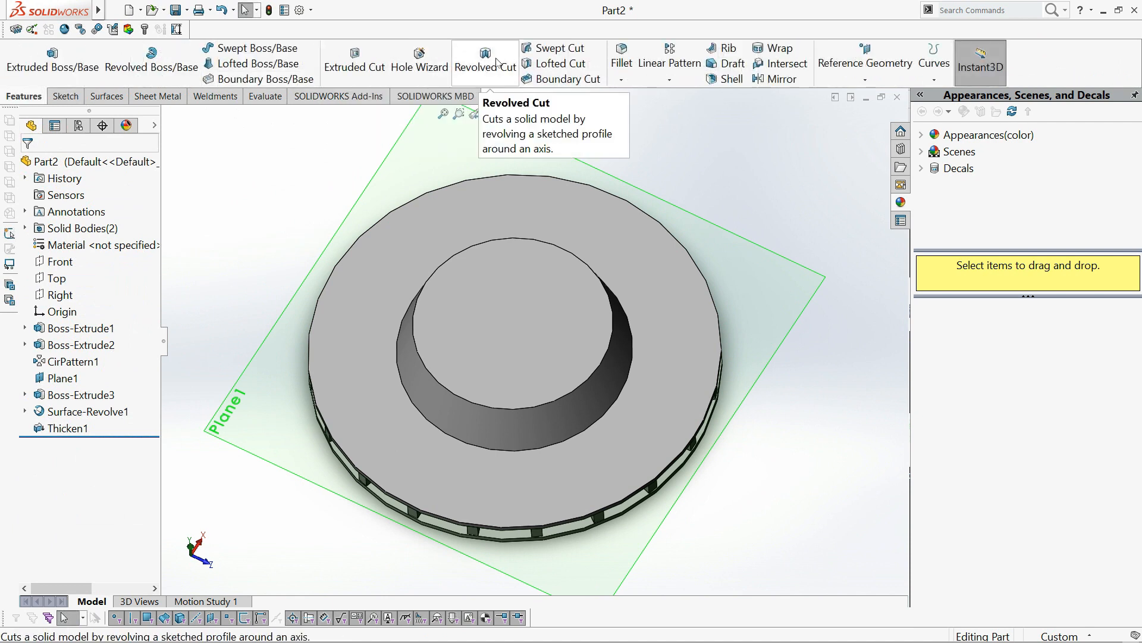
click(622, 83)
middle_drag(629, 423, 632, 342)
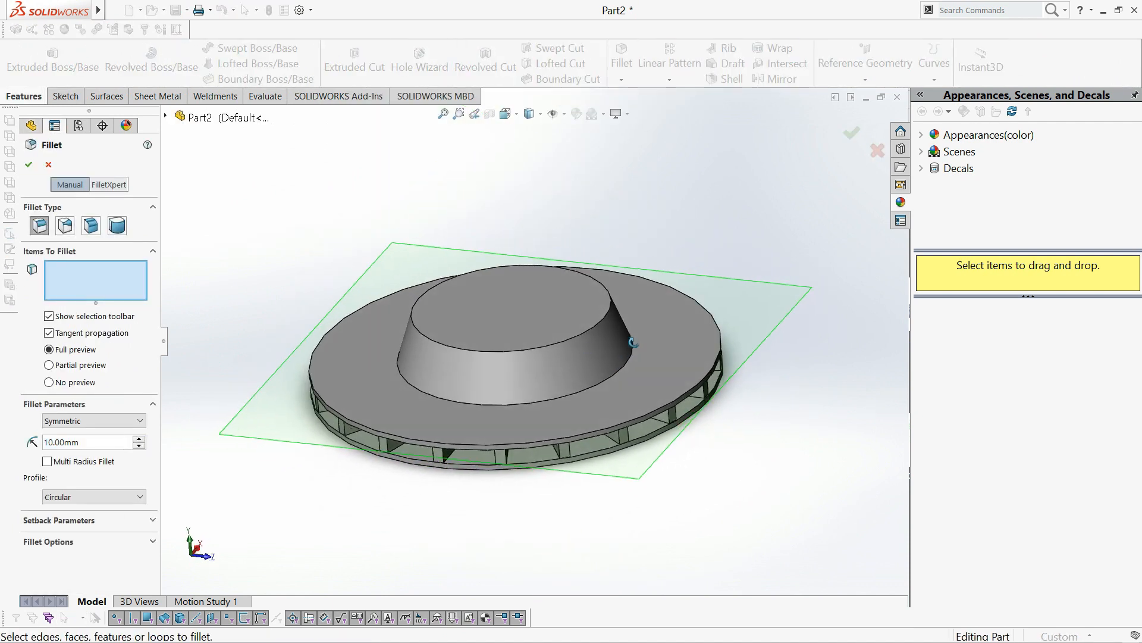
click(568, 340)
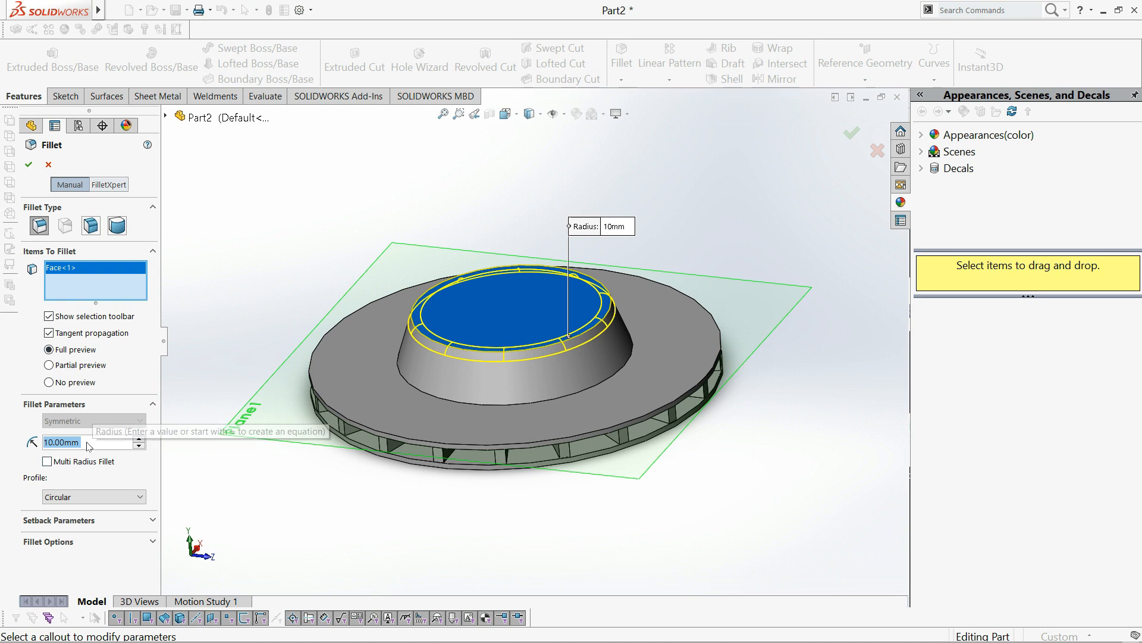
text(4)
key(Return)
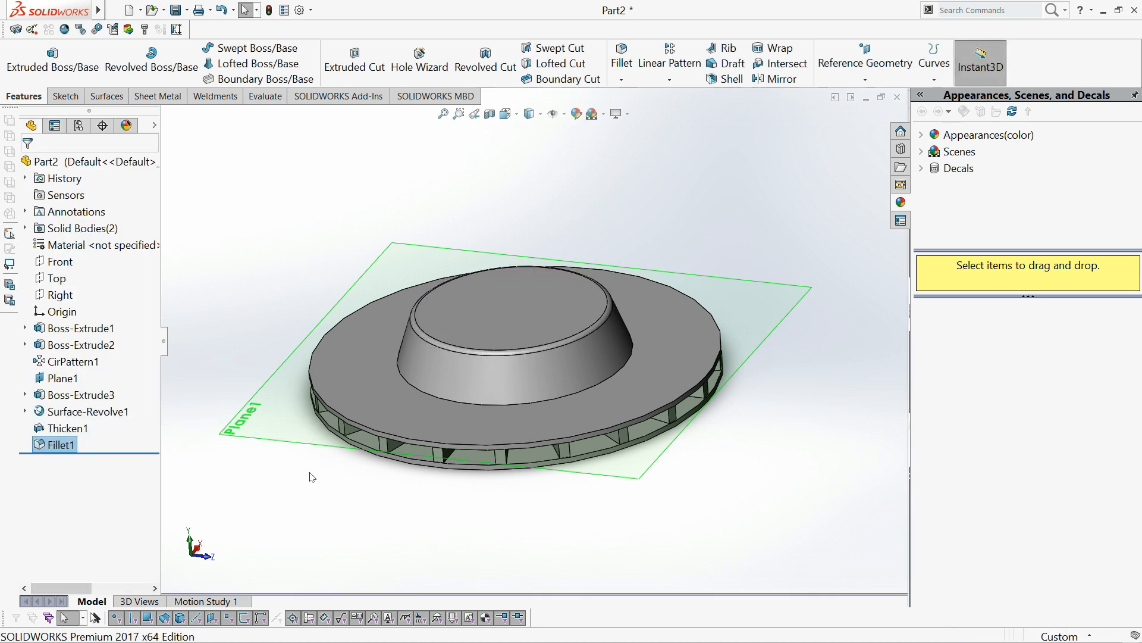
Step: Start a sketch on the hub's flat top face, viewed normal to it, and draw a circle of about 51 mm diameter centered on the origin
middle_drag(306, 471, 306, 513)
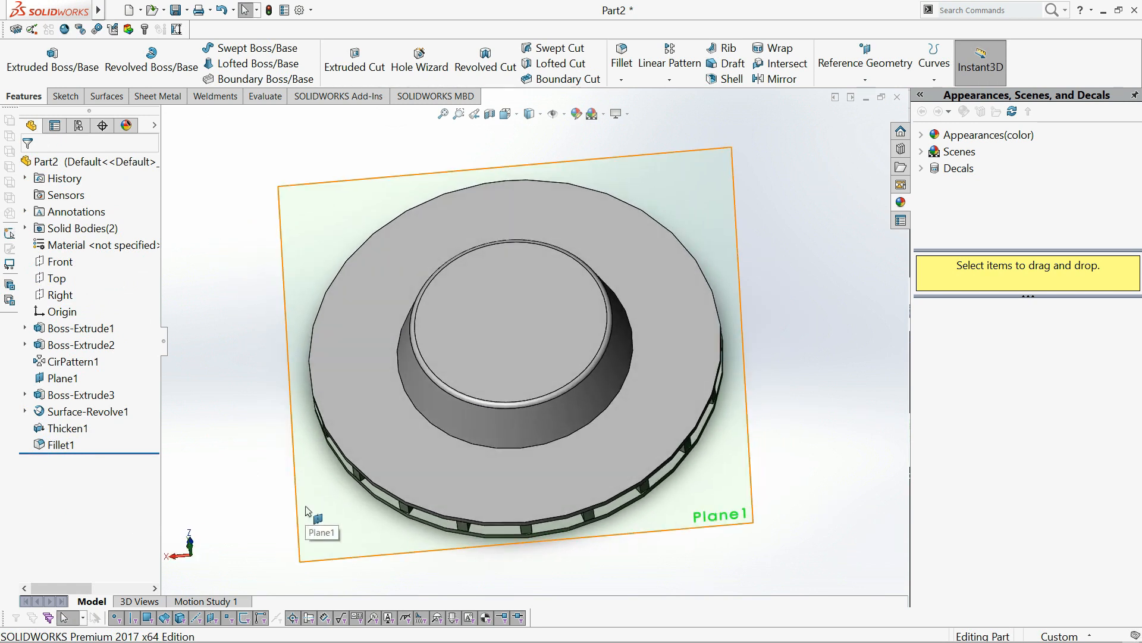
click(504, 306)
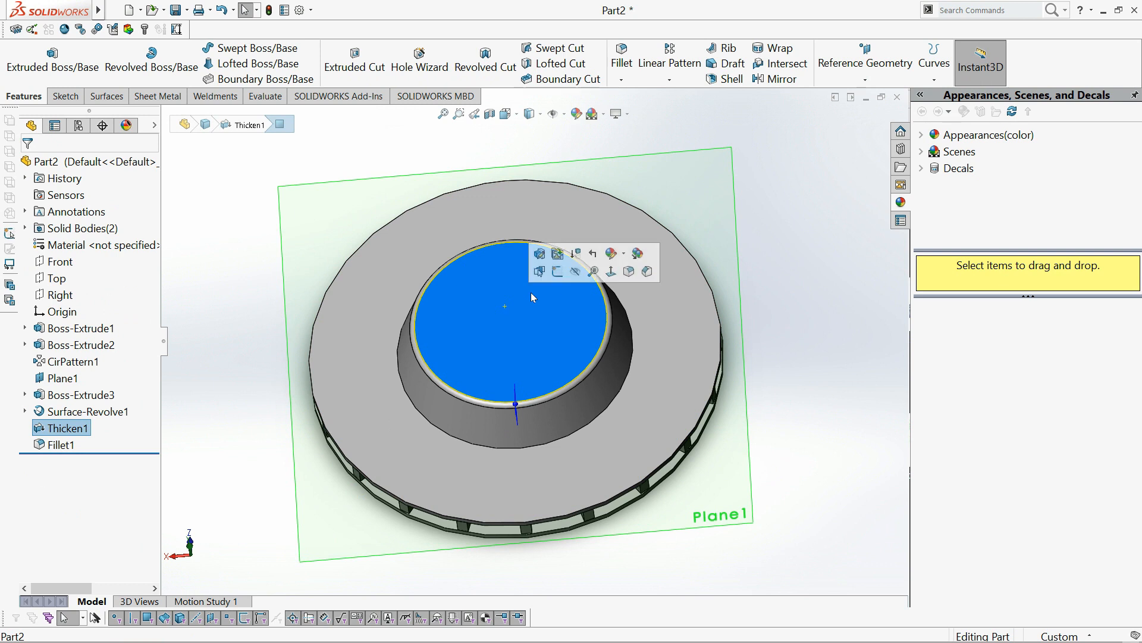
click(556, 273)
key(space)
click(632, 356)
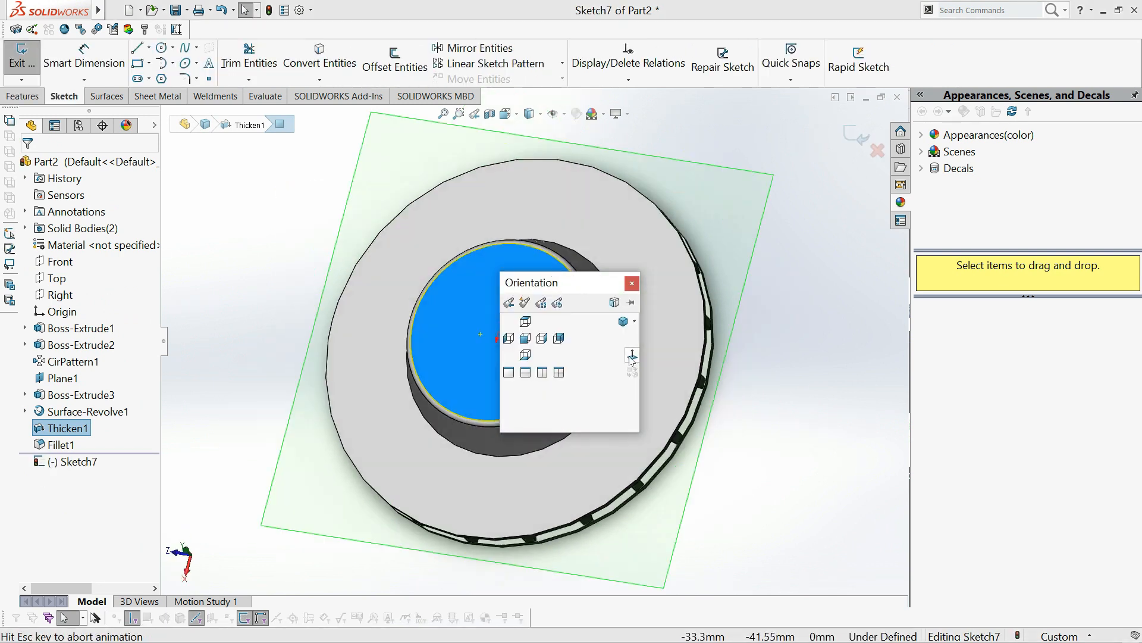
scroll(470, 256, down, 2)
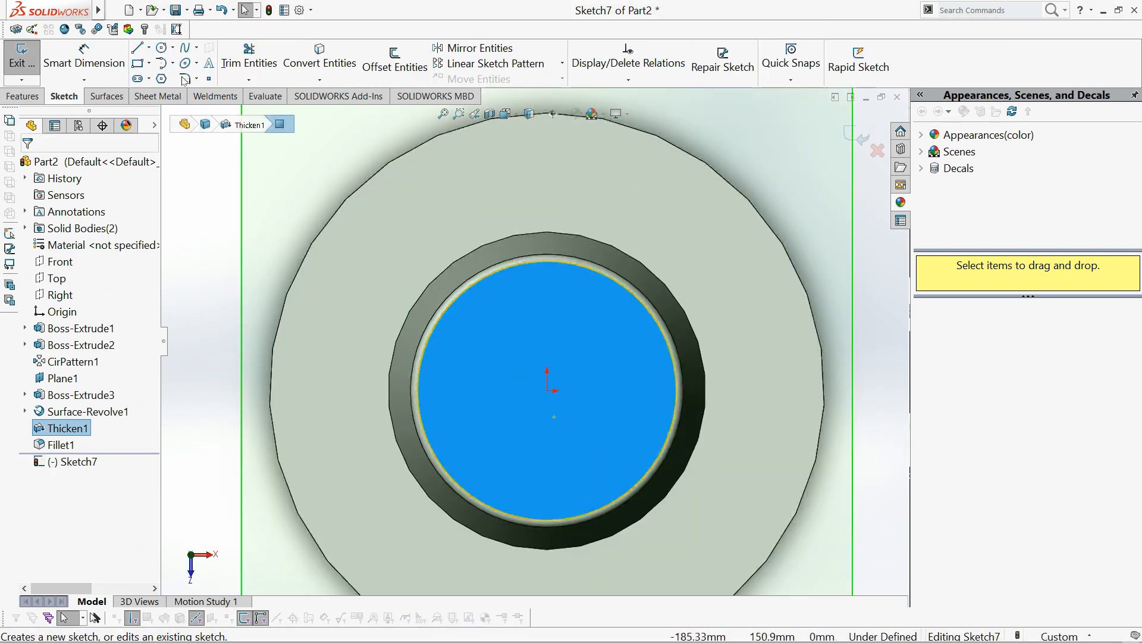
click(163, 48)
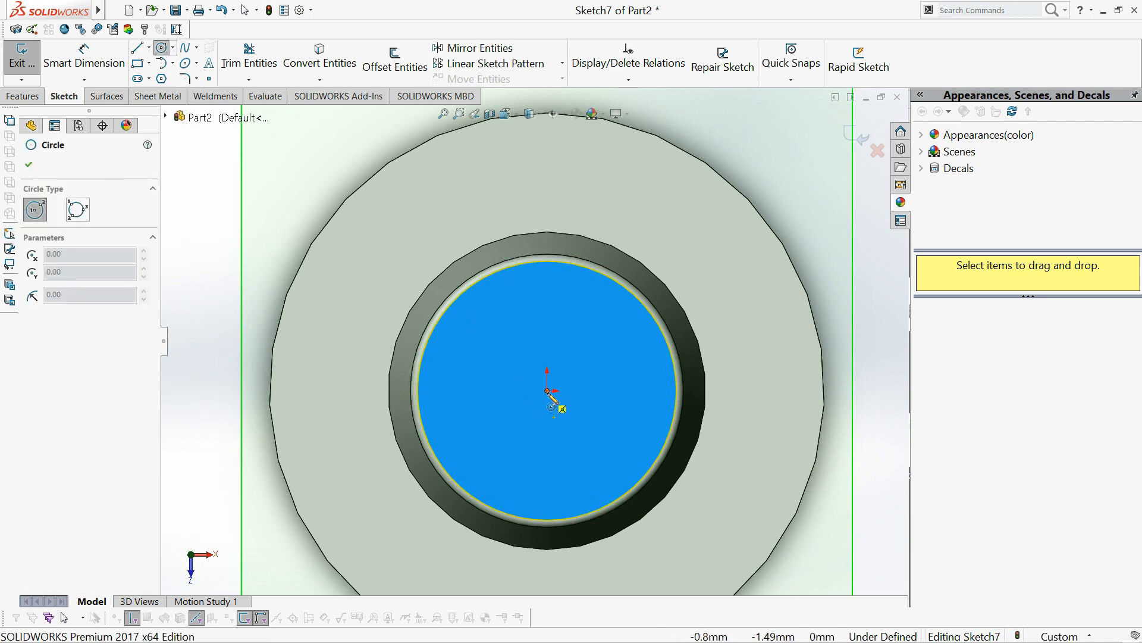
click(547, 391)
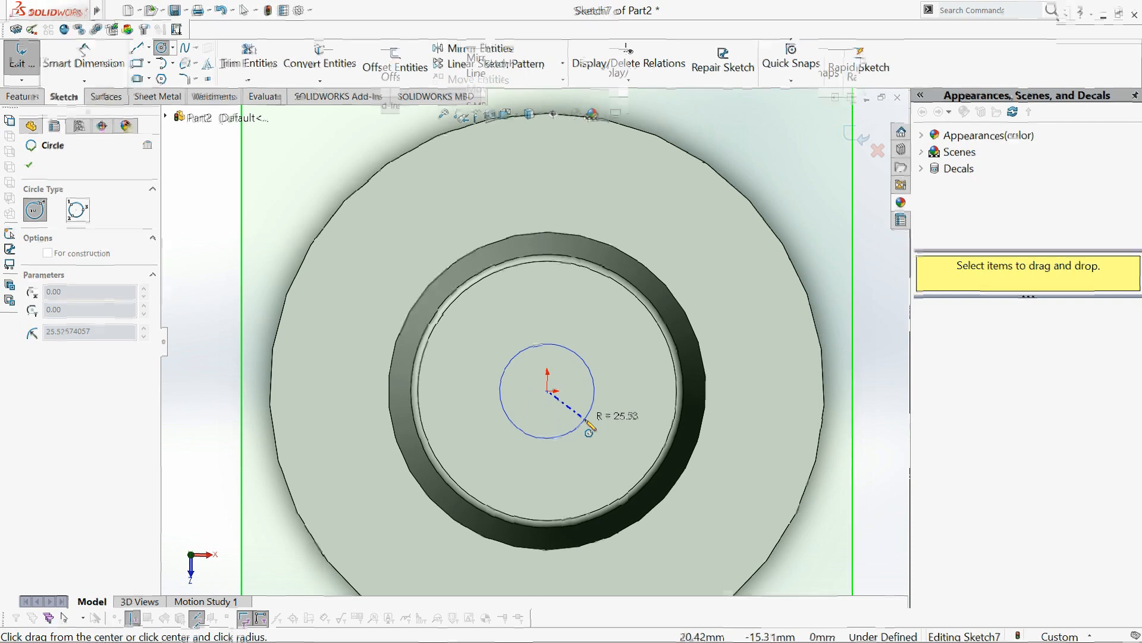
click(589, 426)
Step: Dimension the center circle's diameter as 50 mm
click(83, 57)
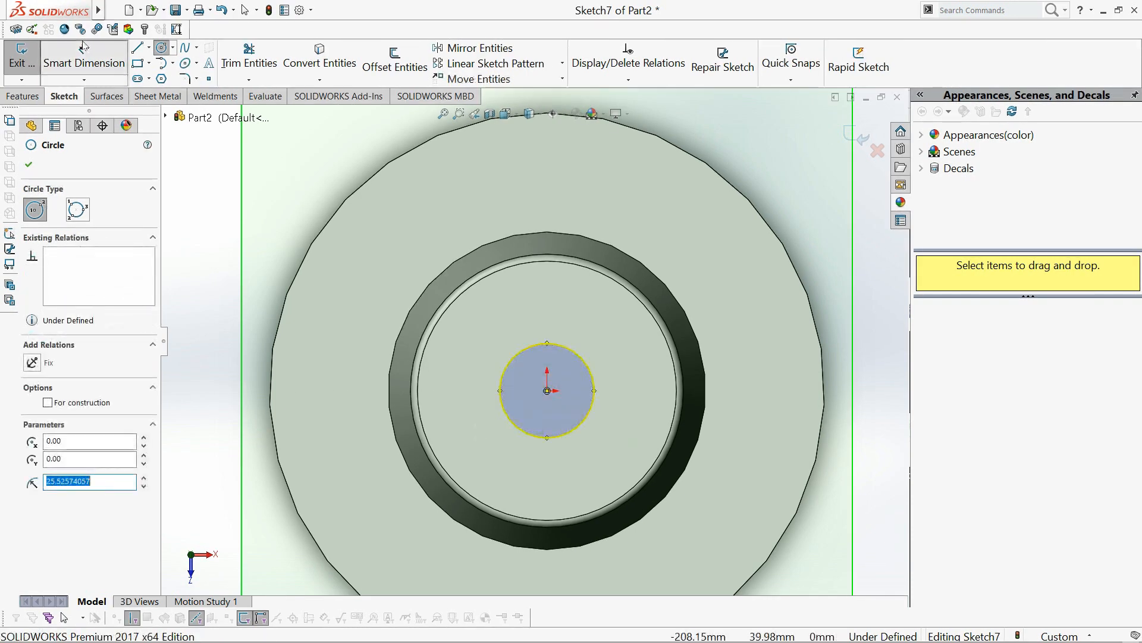
click(583, 361)
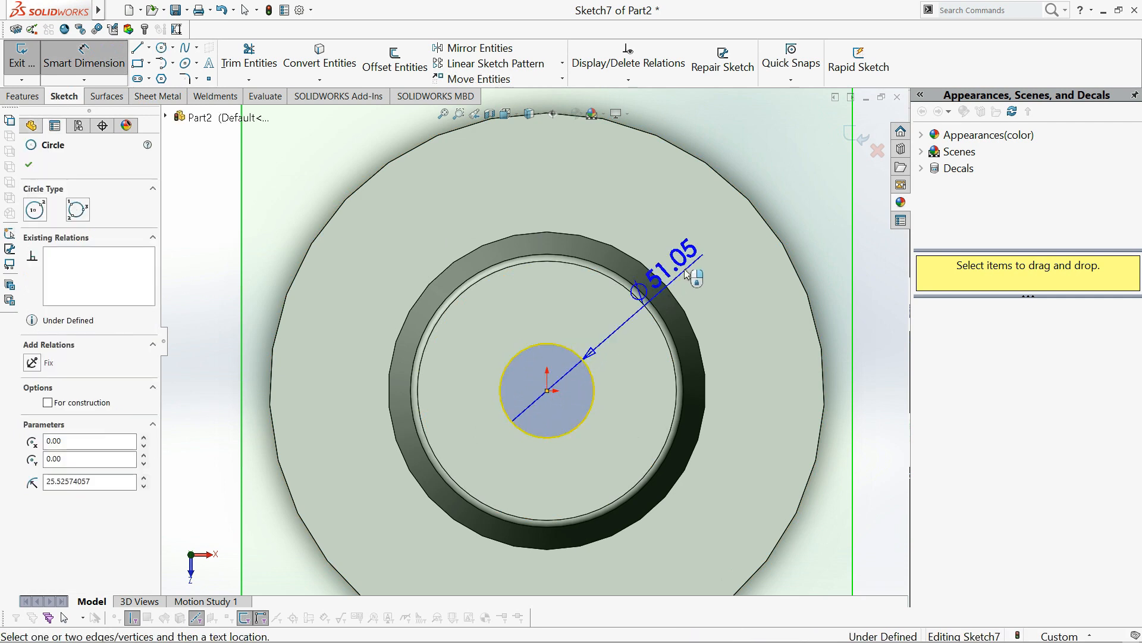
click(738, 246)
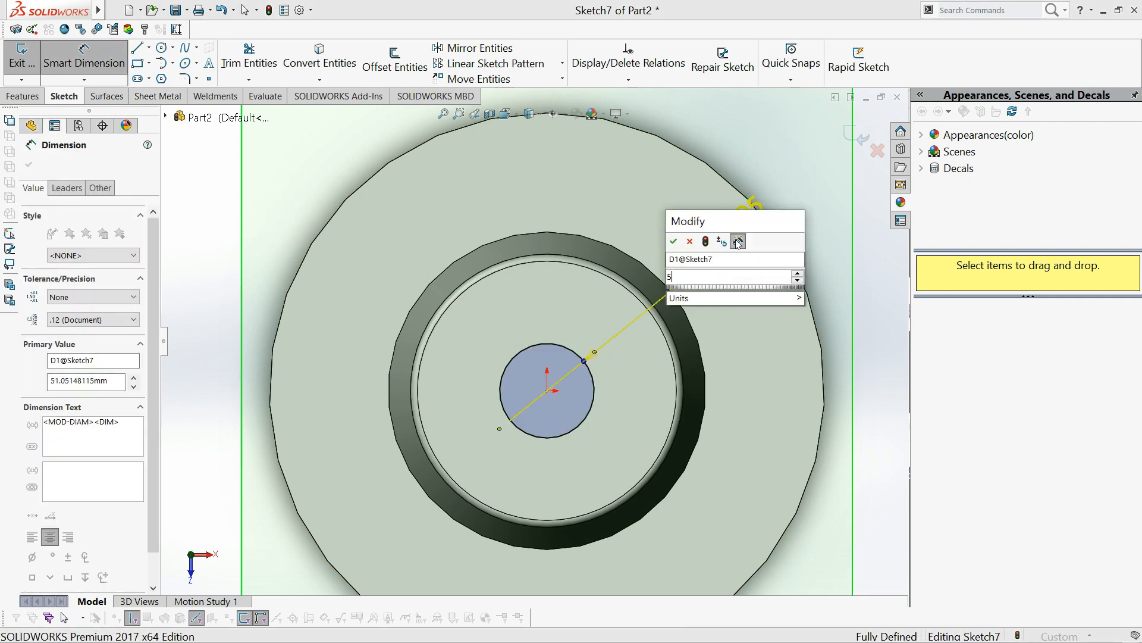
text(50)
key(Return)
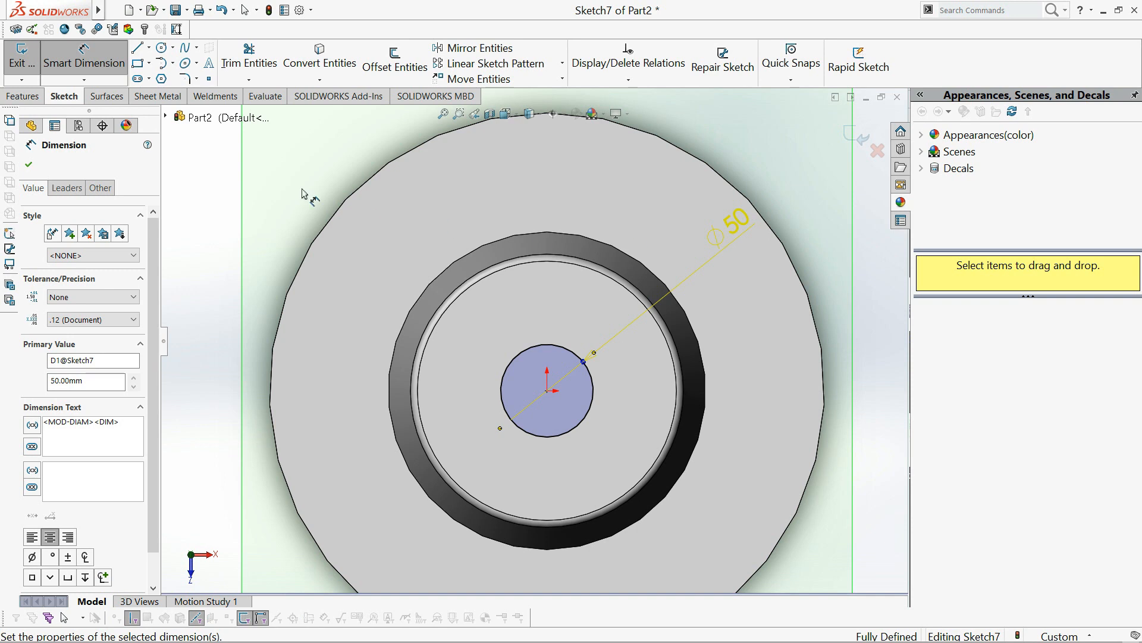
key(Escape)
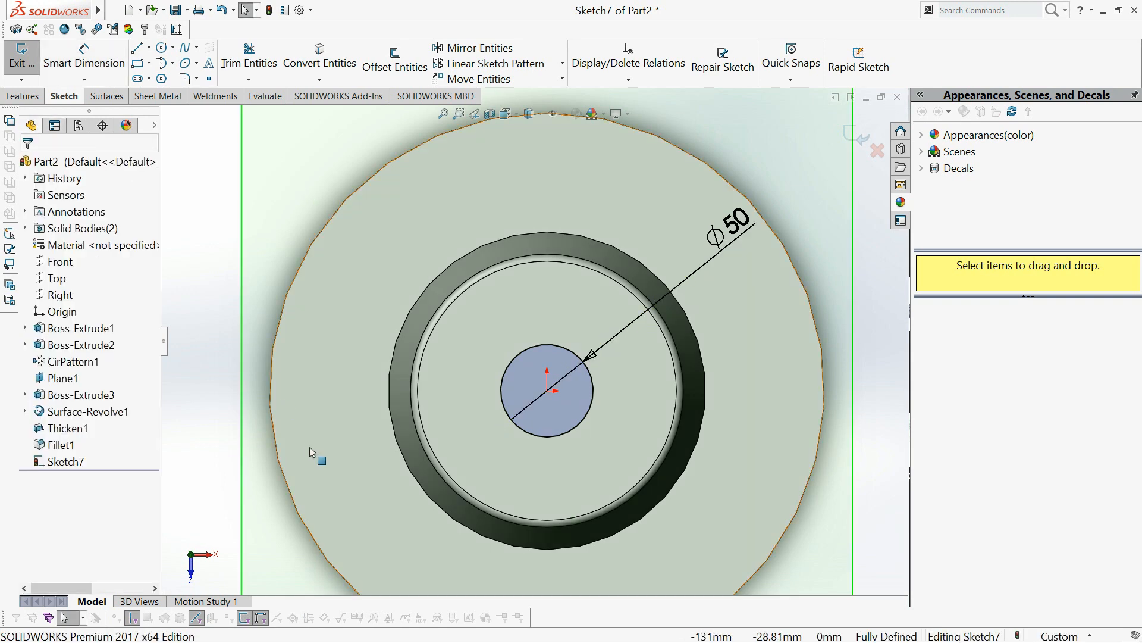
click(24, 98)
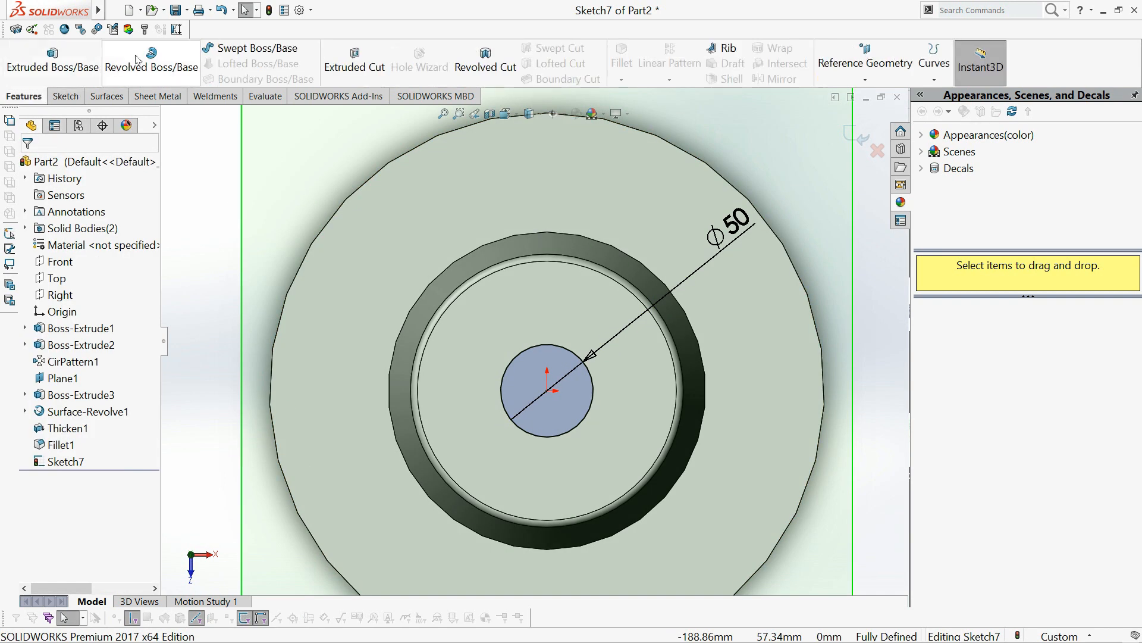
Step: Cut the 50 mm center circle 132 mm deep through the hub and both discs with Extruded Cut
click(337, 69)
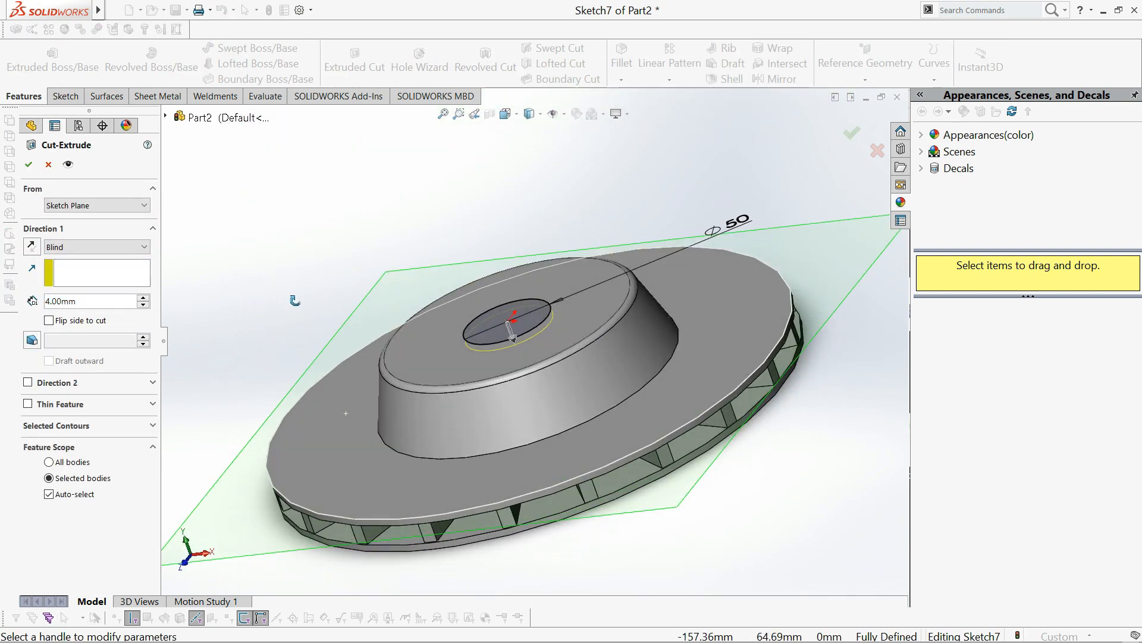
drag(513, 342, 668, 532)
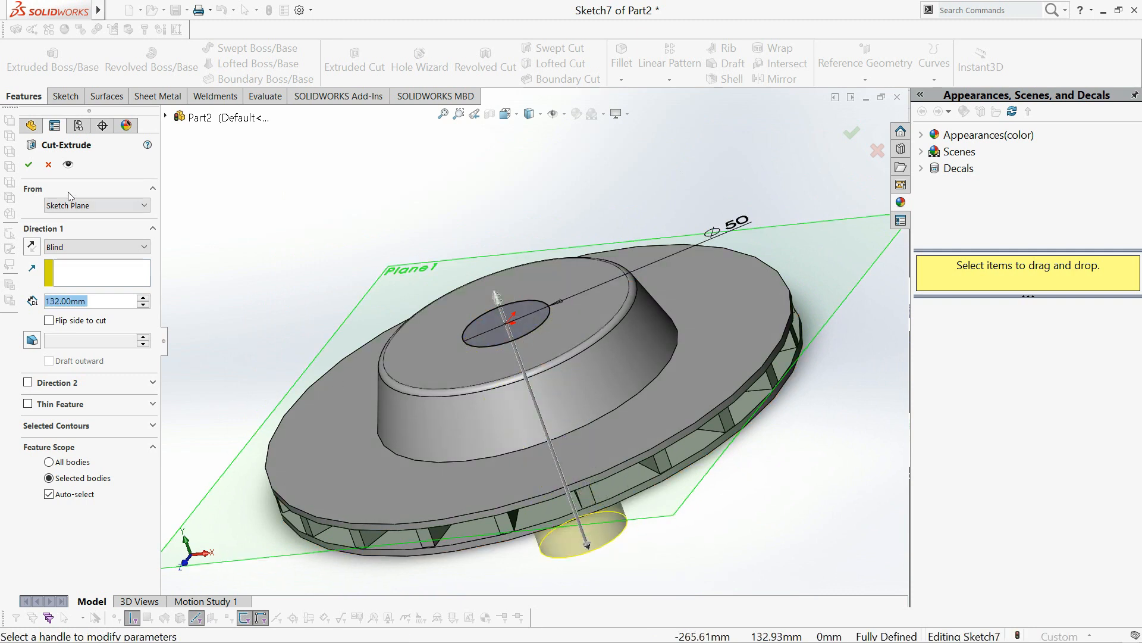
key(Return)
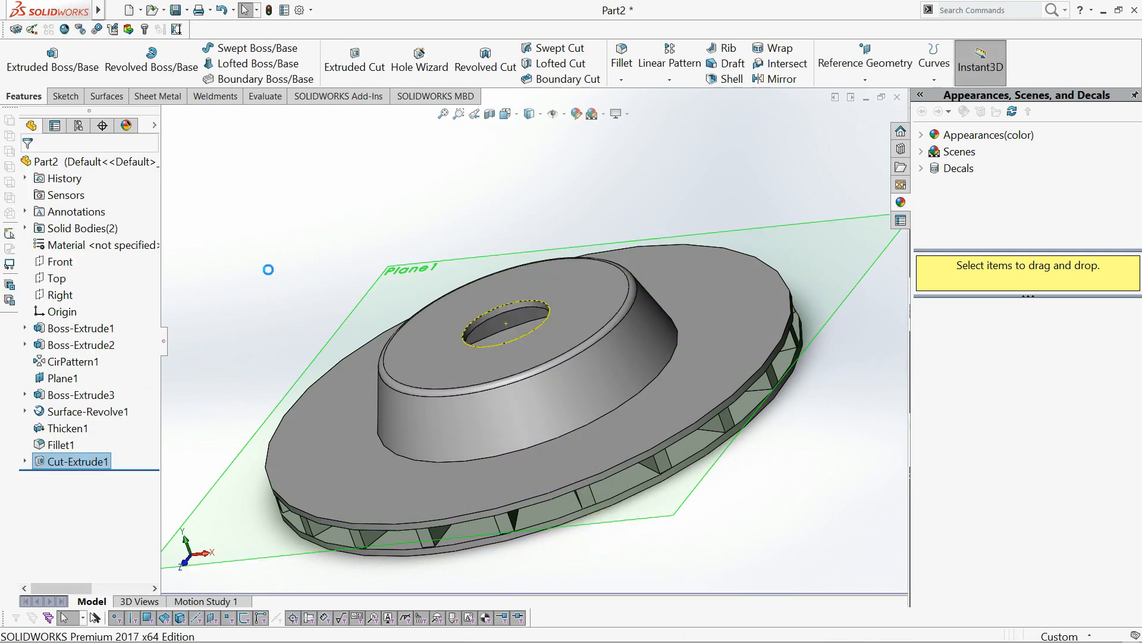
Step: Start a sketch on the hub's flat top face, viewed normal to it, and draw a vertical 70 mm construction line from the origin to the face's edge
middle_drag(274, 283, 377, 340)
click(482, 284)
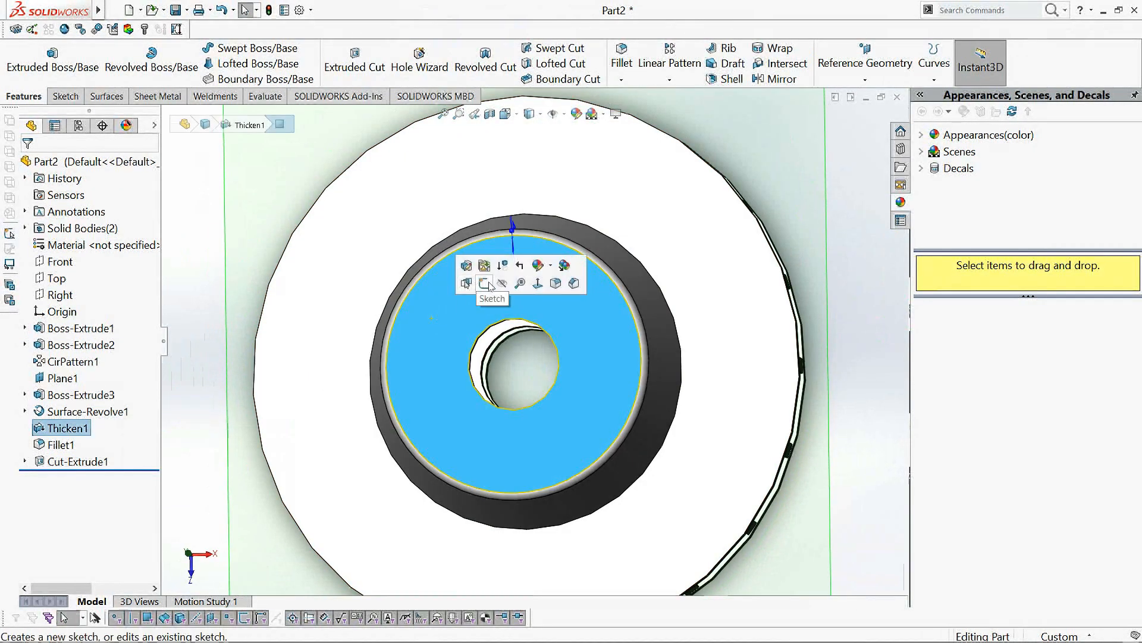
click(489, 286)
key(space)
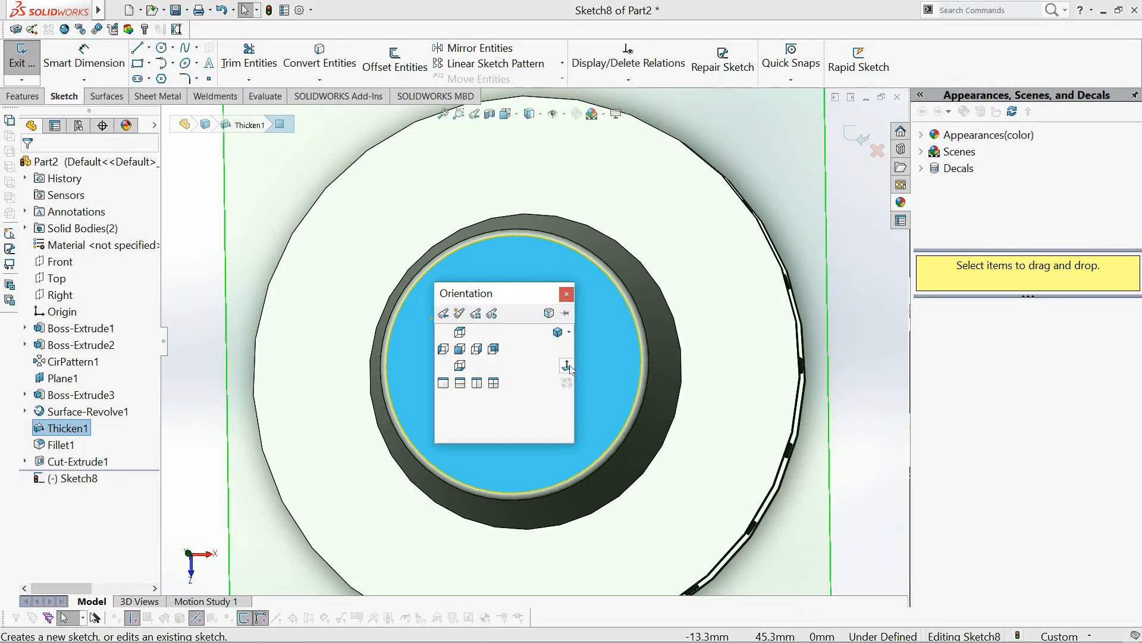
click(566, 365)
scroll(524, 245, down, 2)
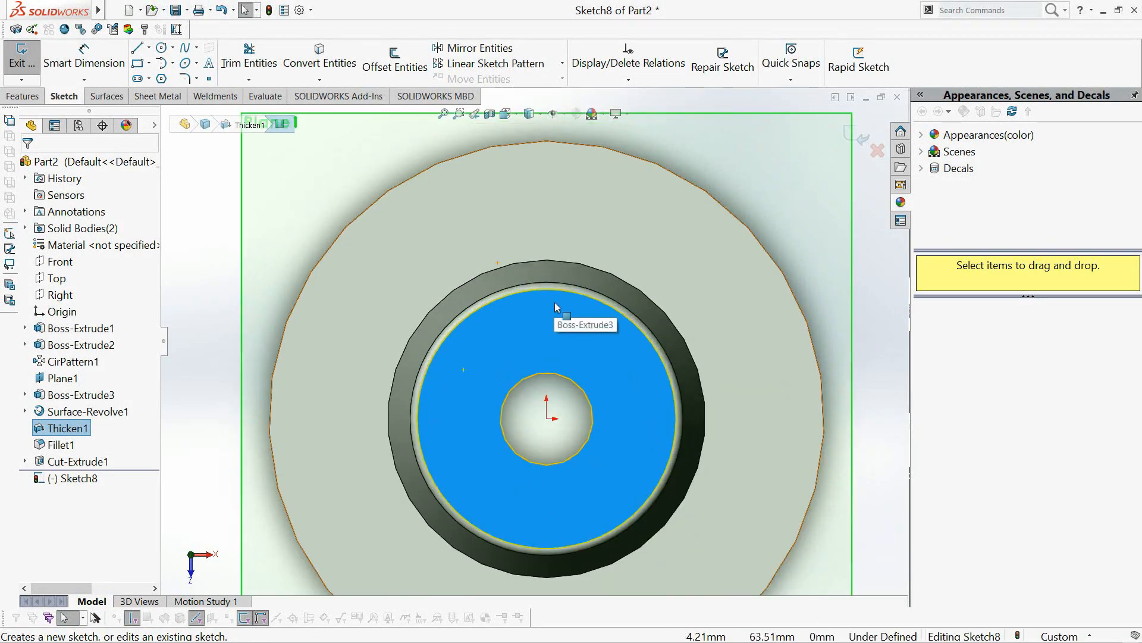
click(149, 47)
click(173, 81)
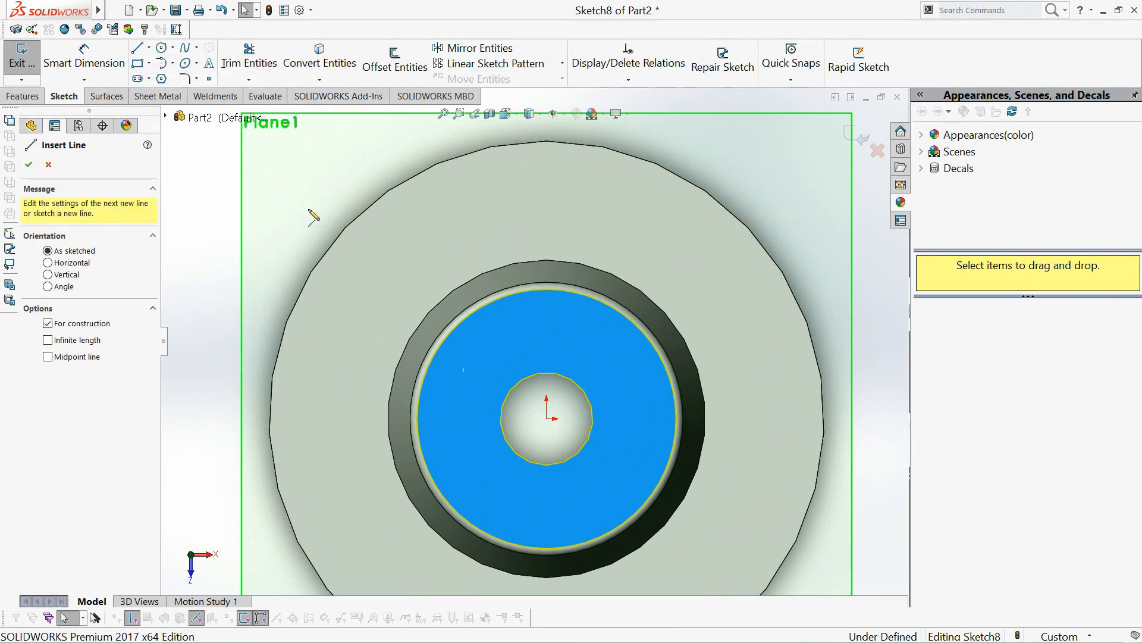
click(546, 419)
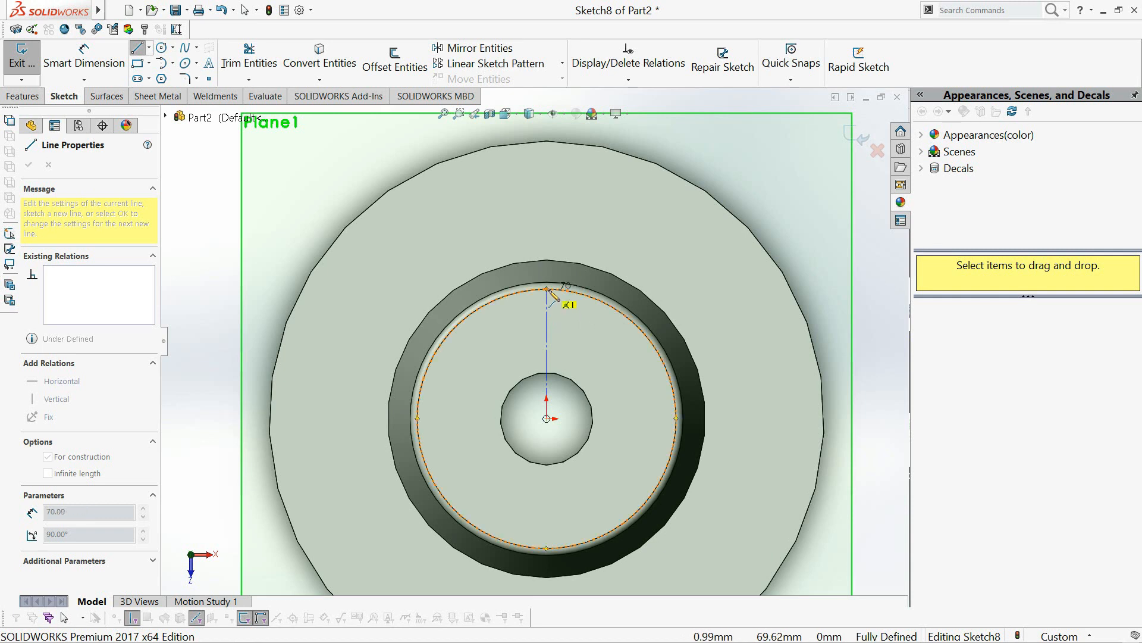
click(547, 289)
key(Escape)
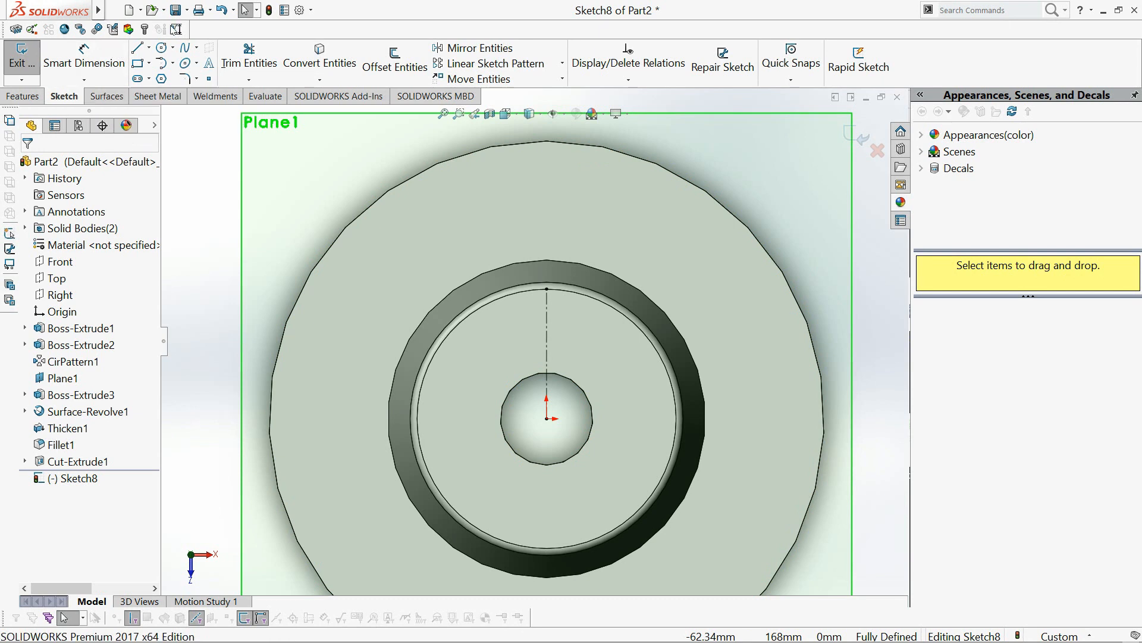
Step: Draw a circle of about 16 mm diameter centered on the construction line, about 46 mm above the origin
click(161, 47)
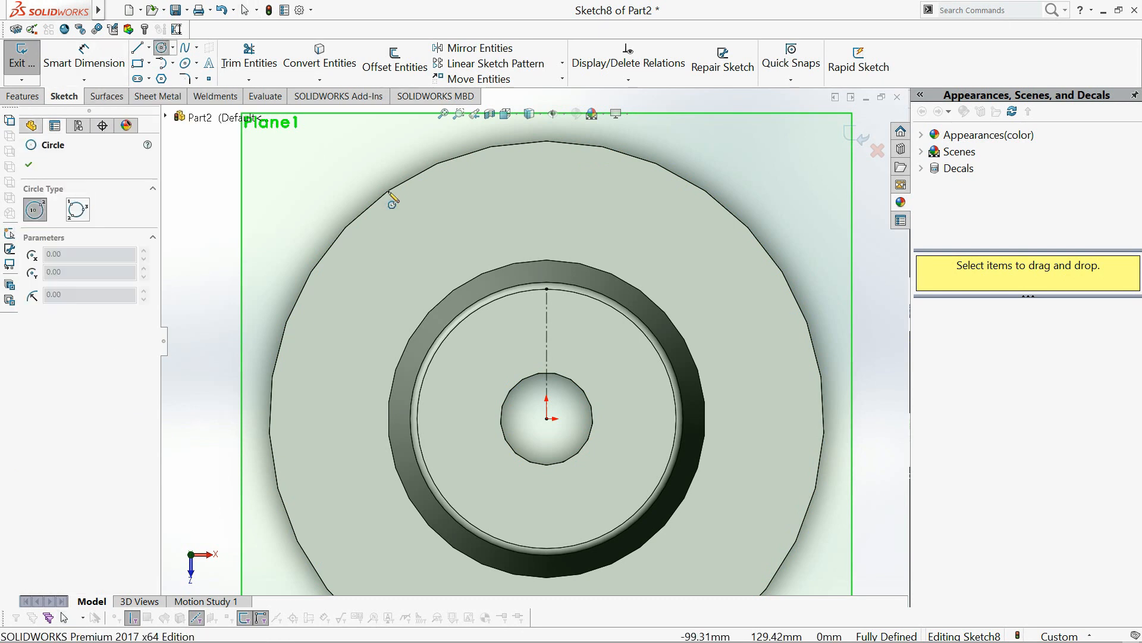
click(546, 332)
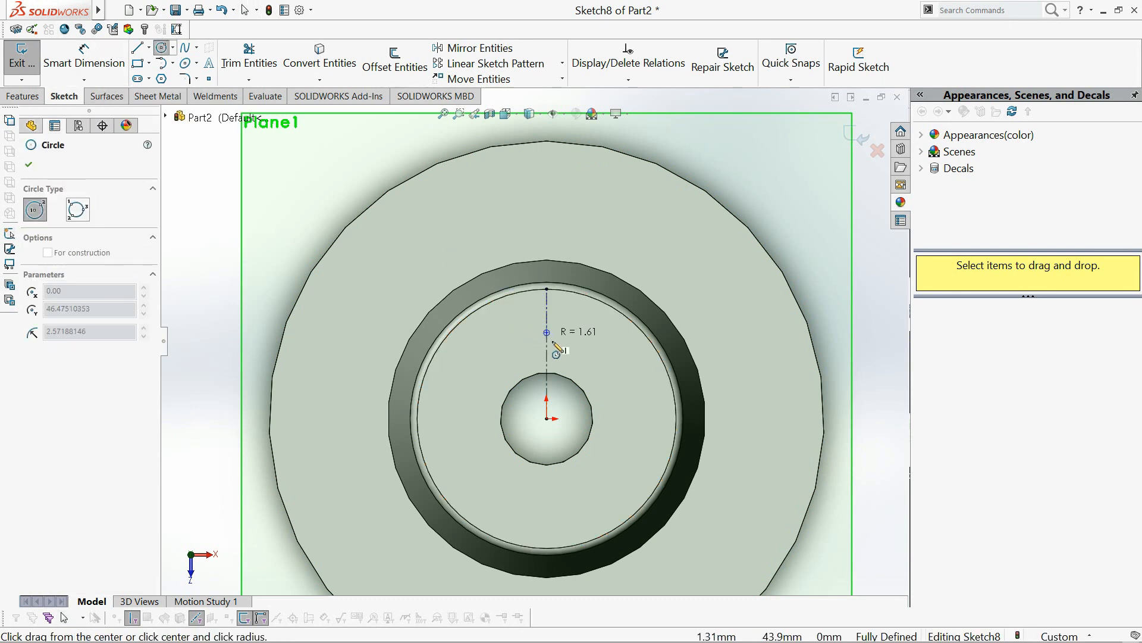
click(558, 351)
key(Escape)
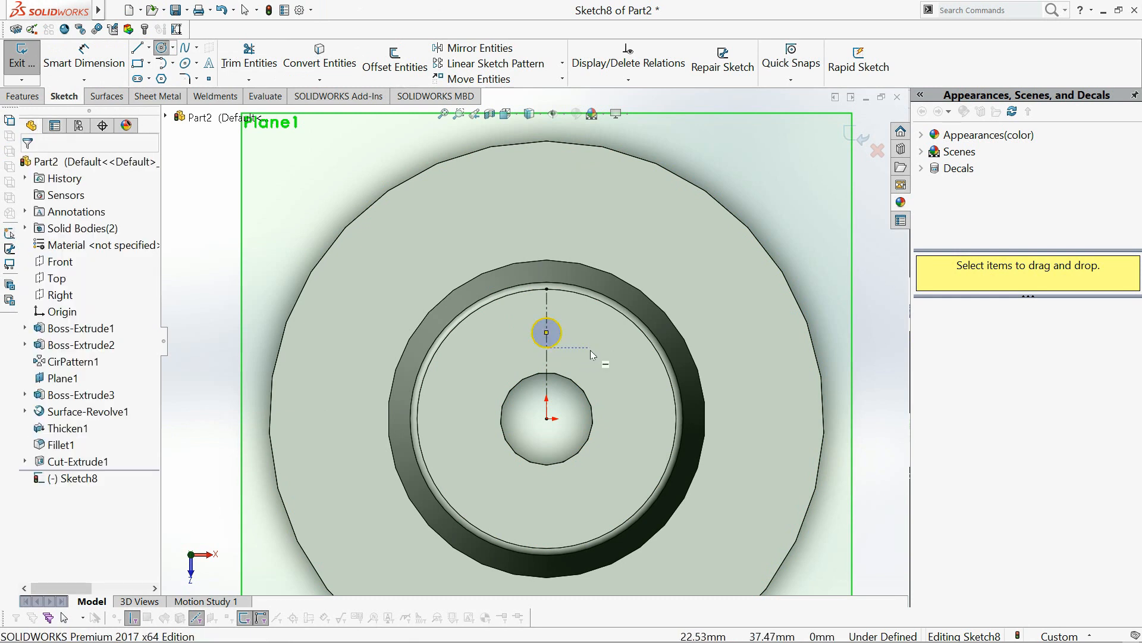
Step: Dimension the bolt-hole circle's diameter as 12 mm
click(83, 57)
click(543, 319)
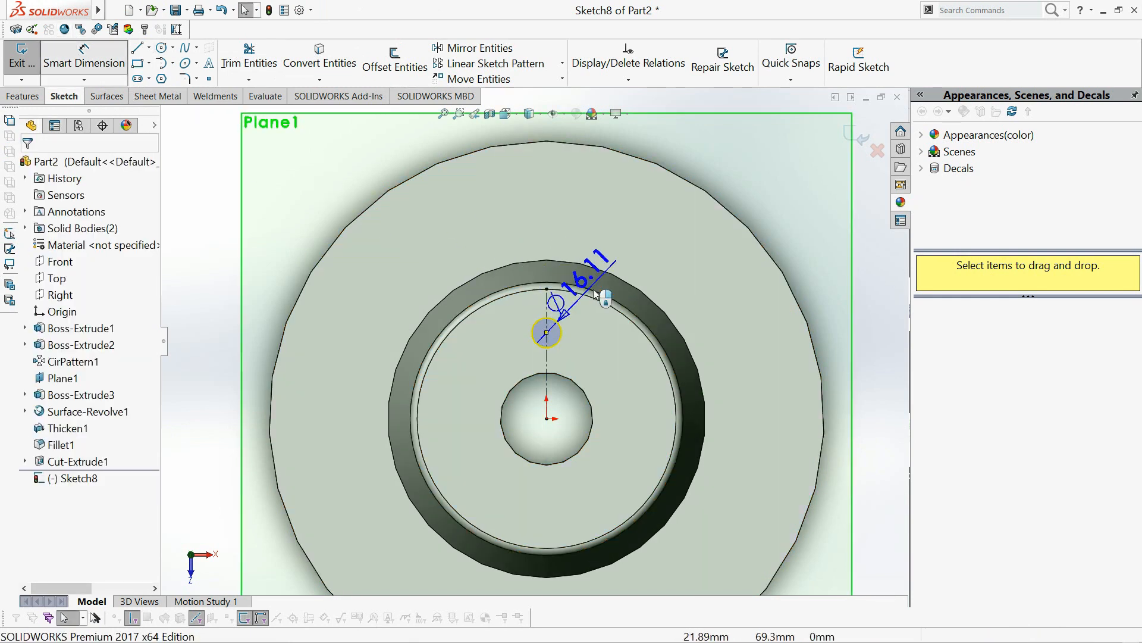
click(642, 253)
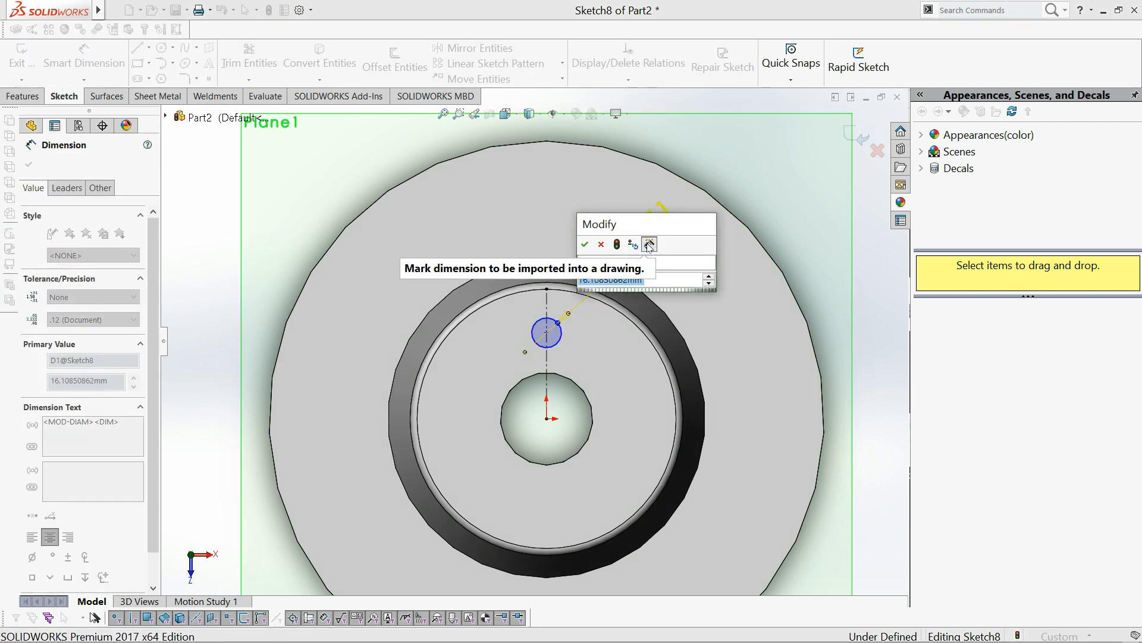
text(12)
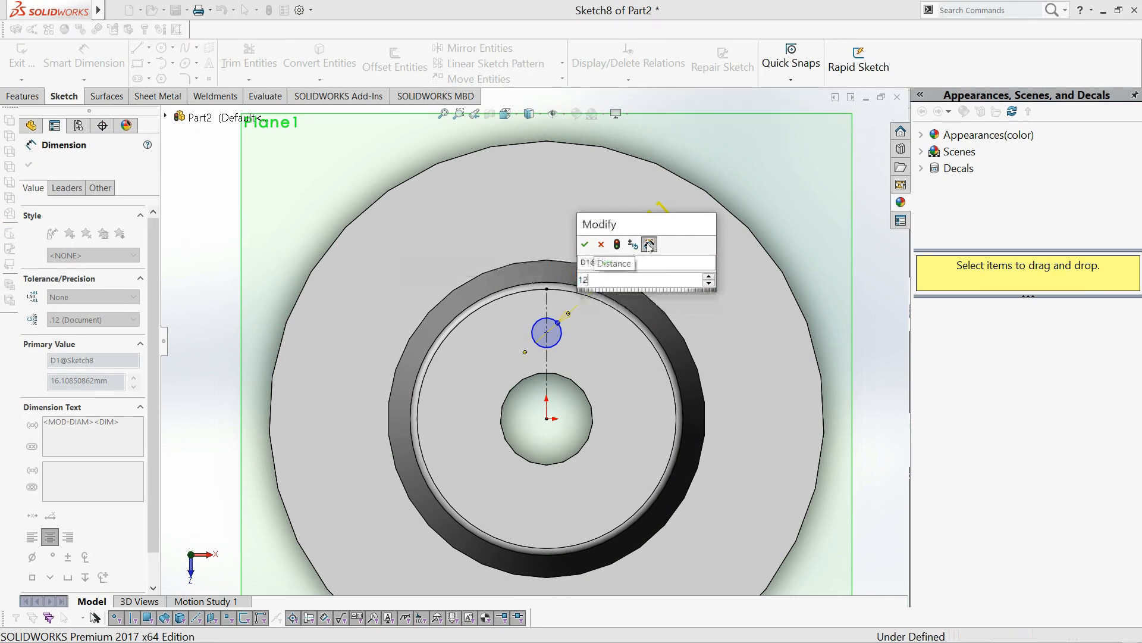
key(Return)
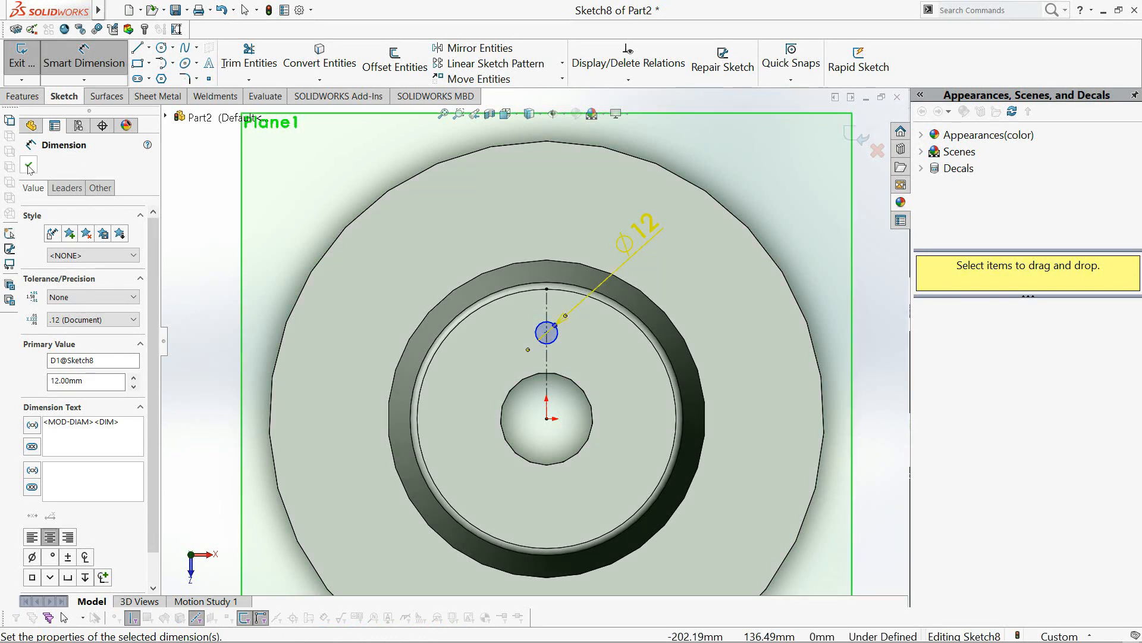
click(28, 166)
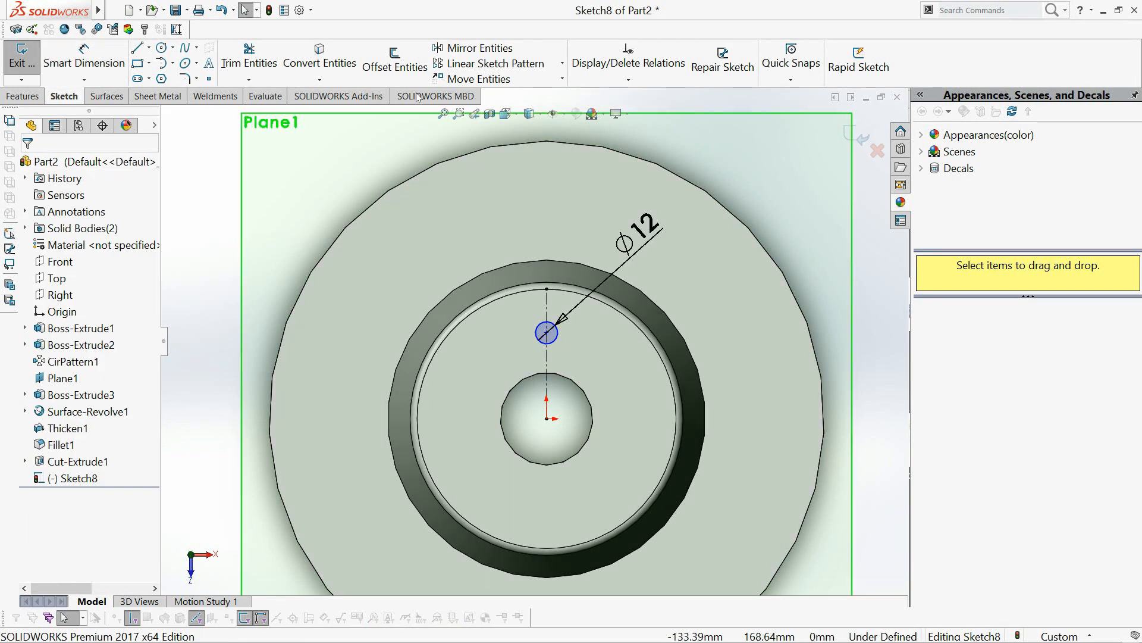
Step: Pattern the 12 mm circle around the origin as 5 equally spaced instances over 360 degrees
click(561, 65)
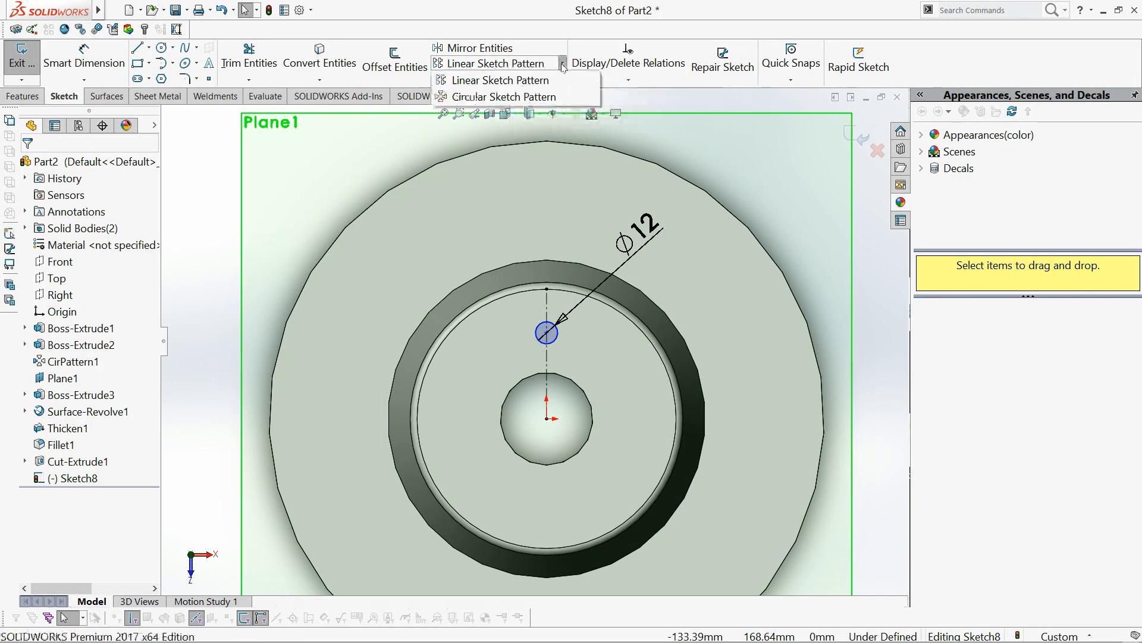
click(494, 96)
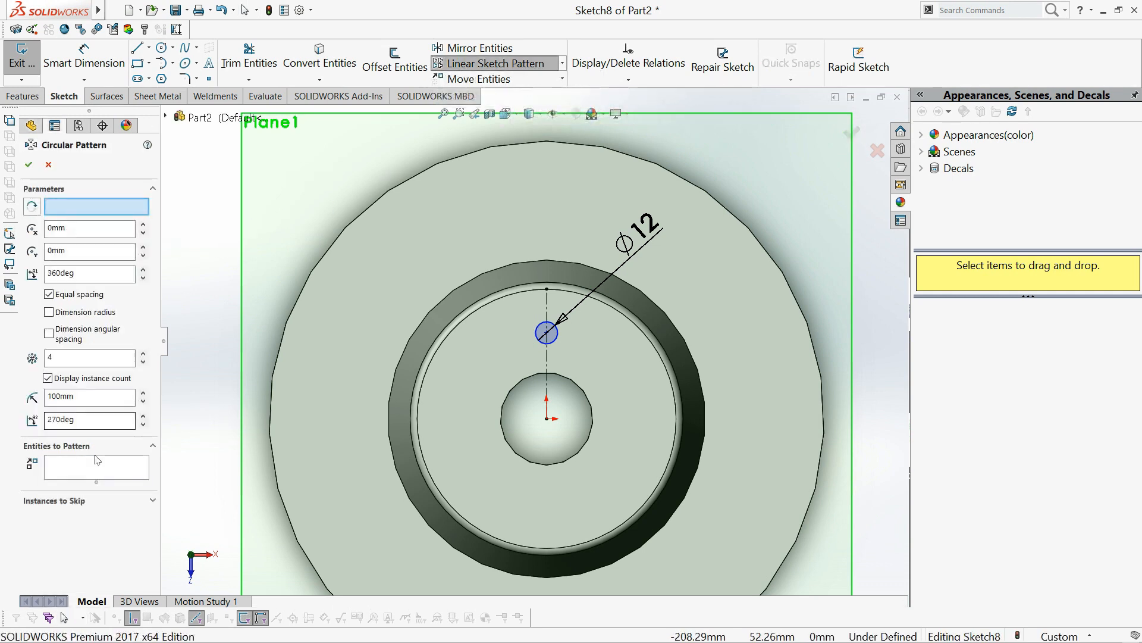
click(144, 464)
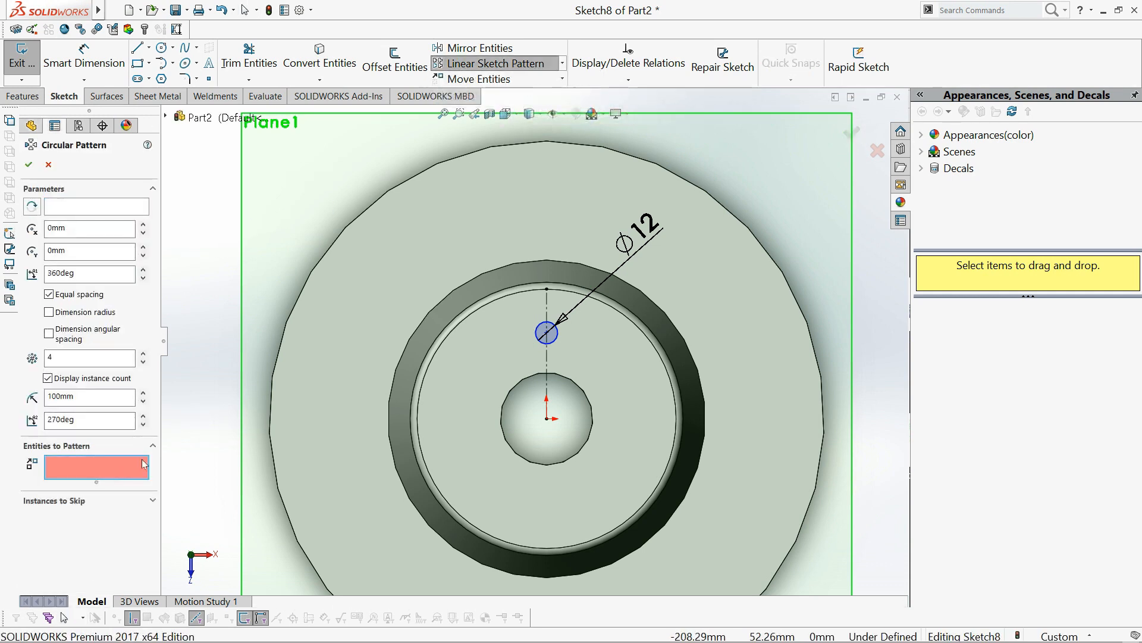
click(558, 340)
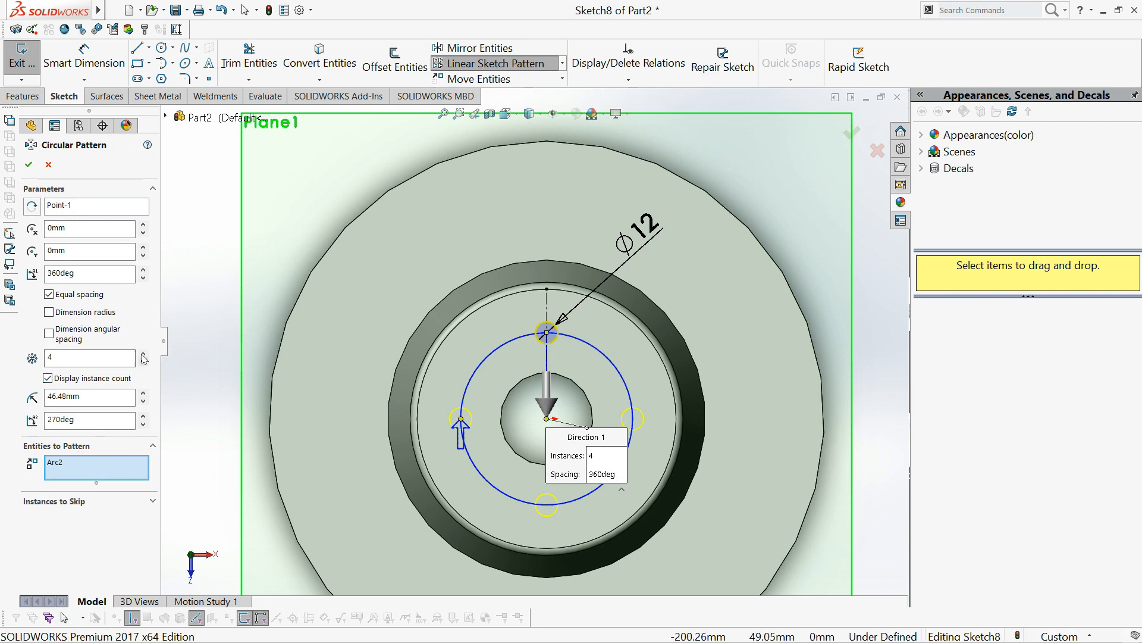
click(29, 165)
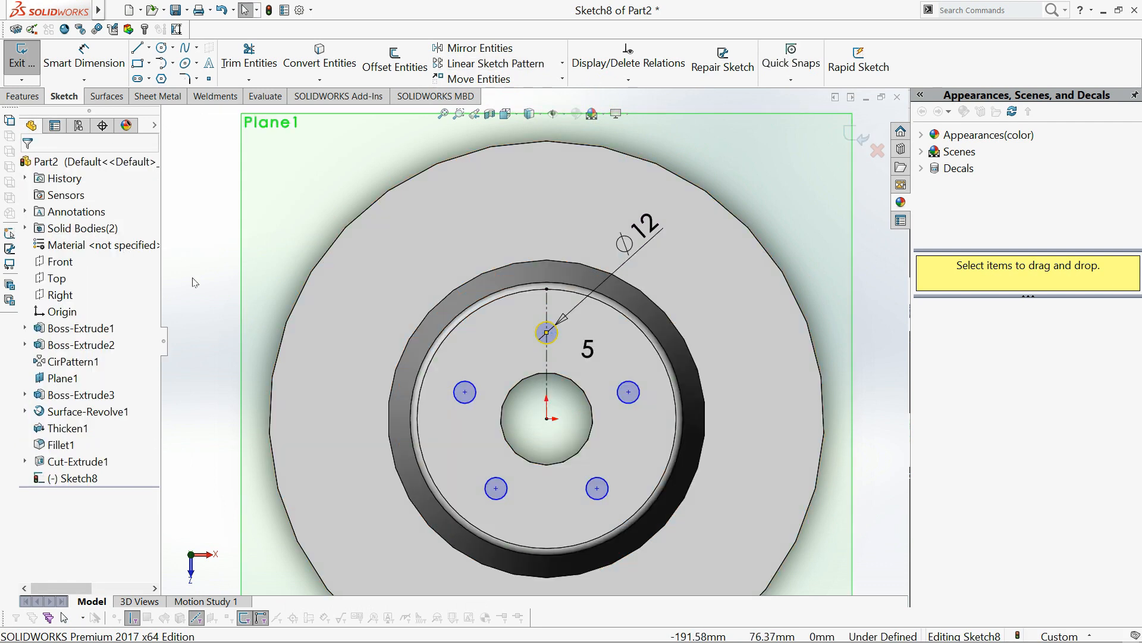
Step: Cut the five patterned 12 mm circles 20 mm deep into the hub with Extruded Cut
click(7, 97)
click(353, 63)
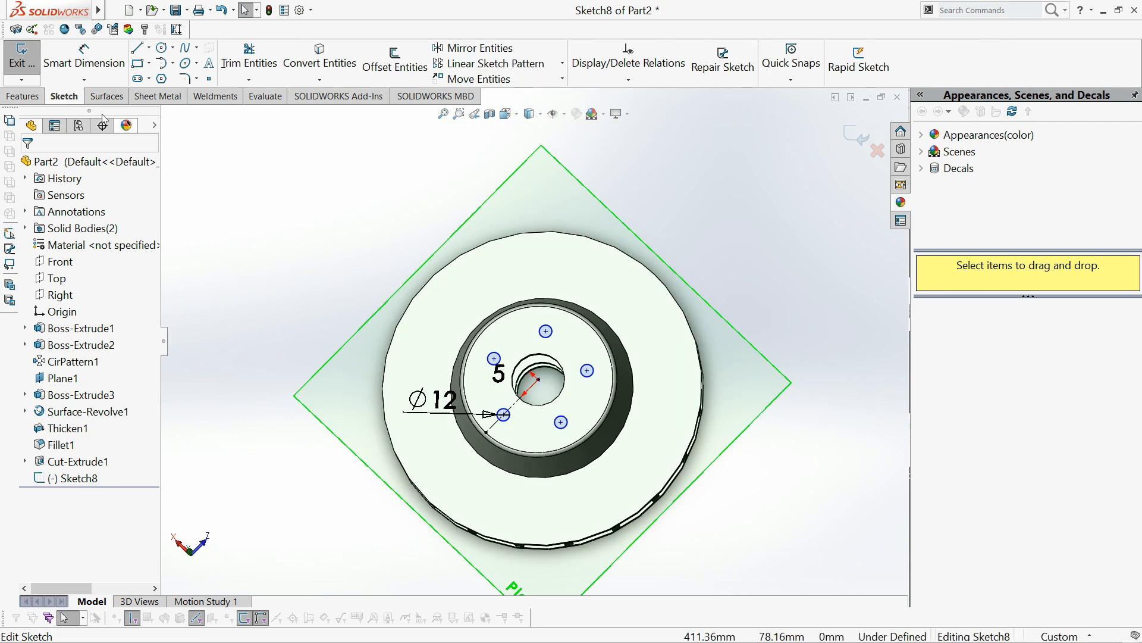
click(33, 98)
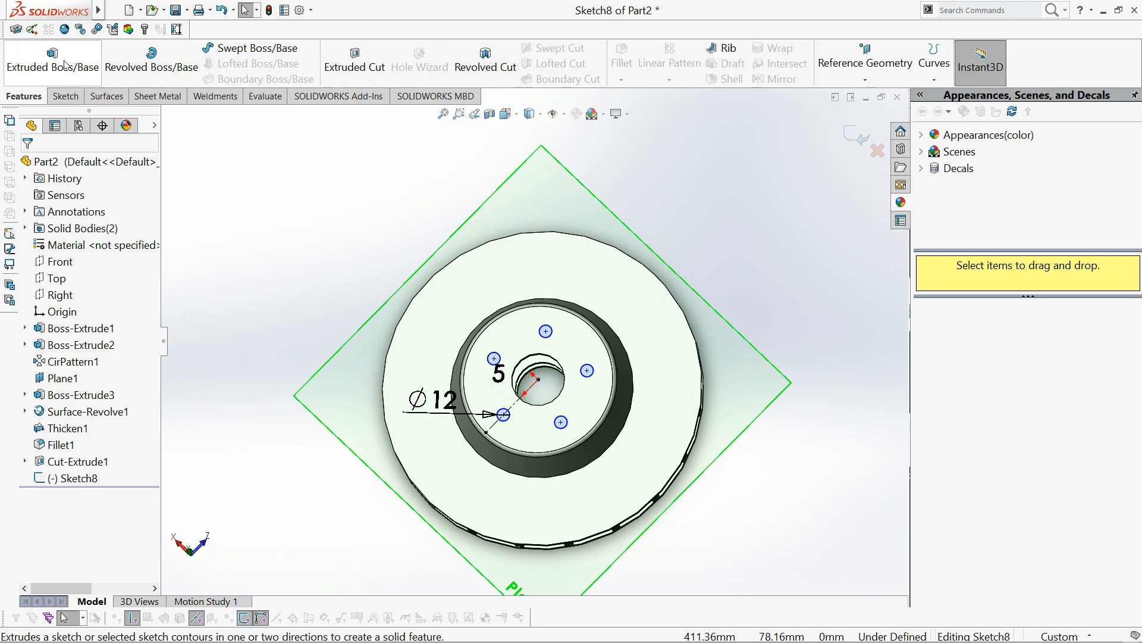
click(361, 57)
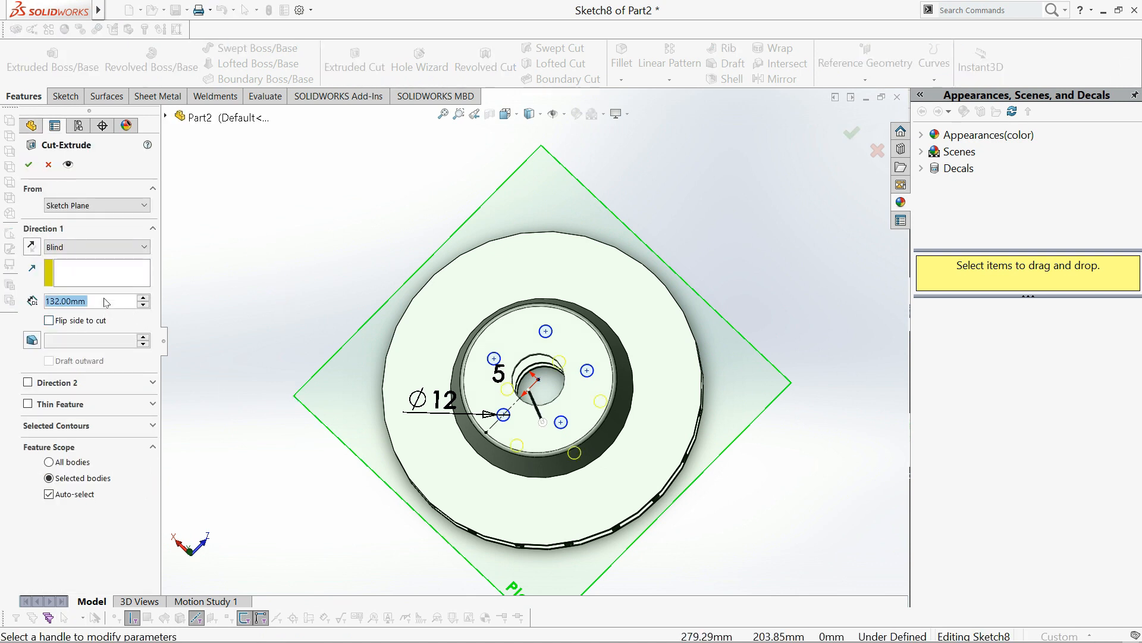
text(20)
key(Return)
mouse_move(335, 465)
middle_down()
mouse_move(395, 304)
mouse_move(369, 351)
middle_up()
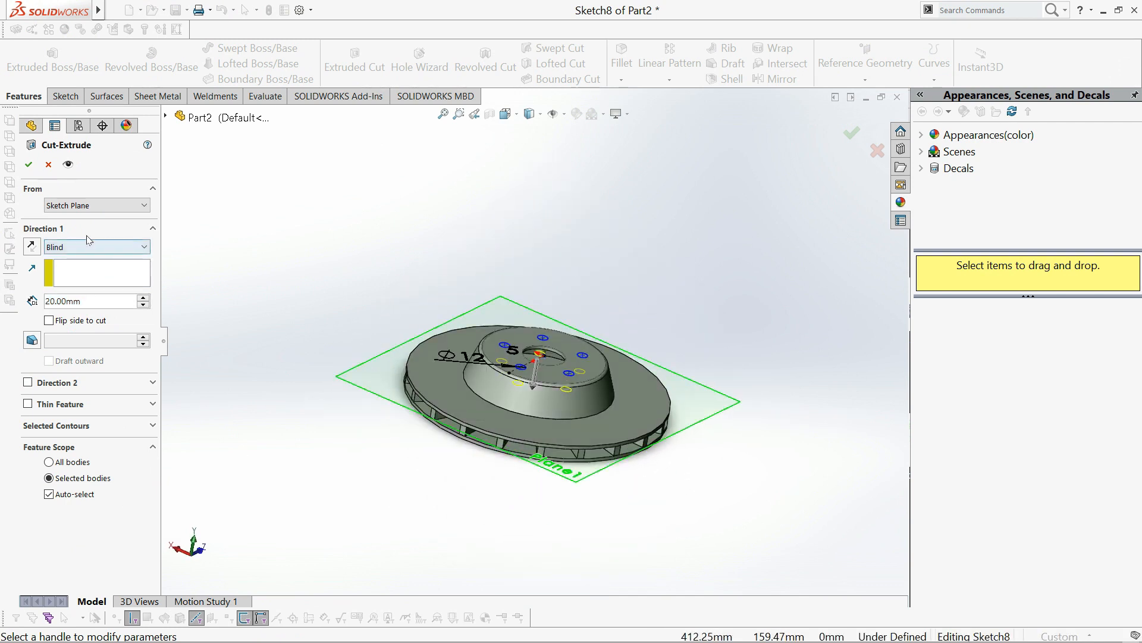
click(28, 164)
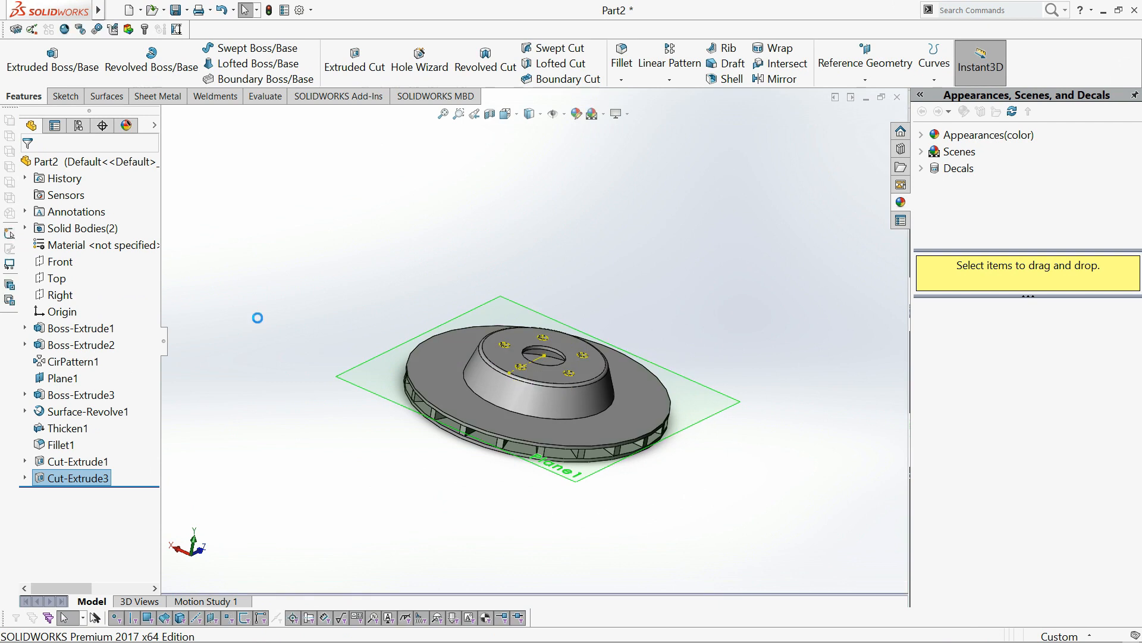
Step: Start a sketch on the disc's upper face, viewed normal to it, and draw a vertical 150 mm construction line from the origin to the outer edge
middle_drag(325, 303, 372, 363)
key(Escape)
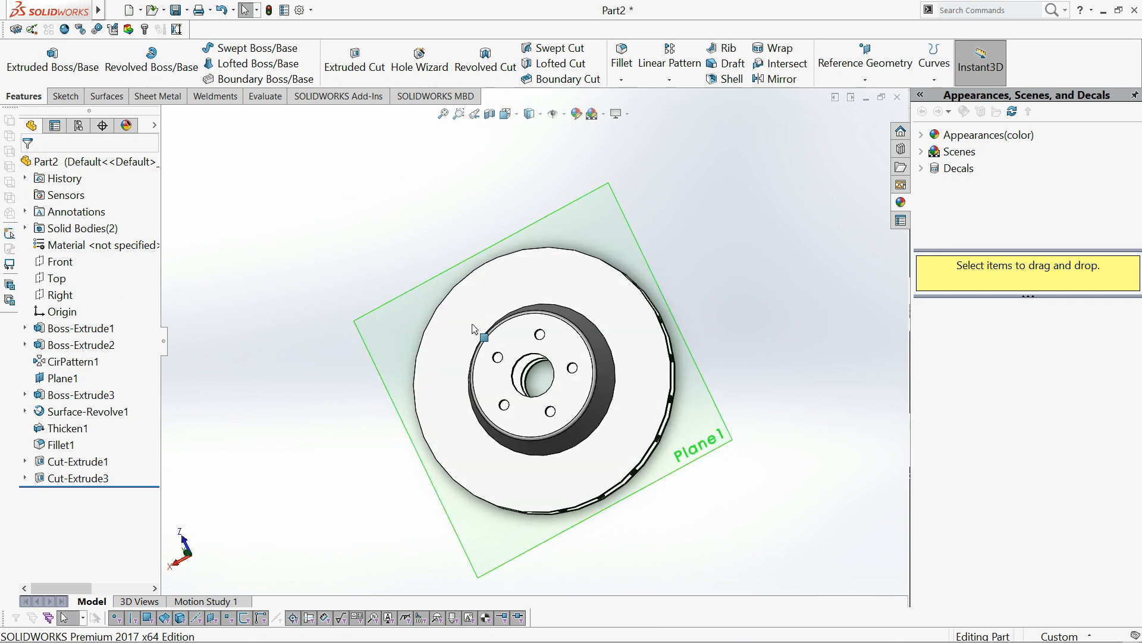
click(581, 290)
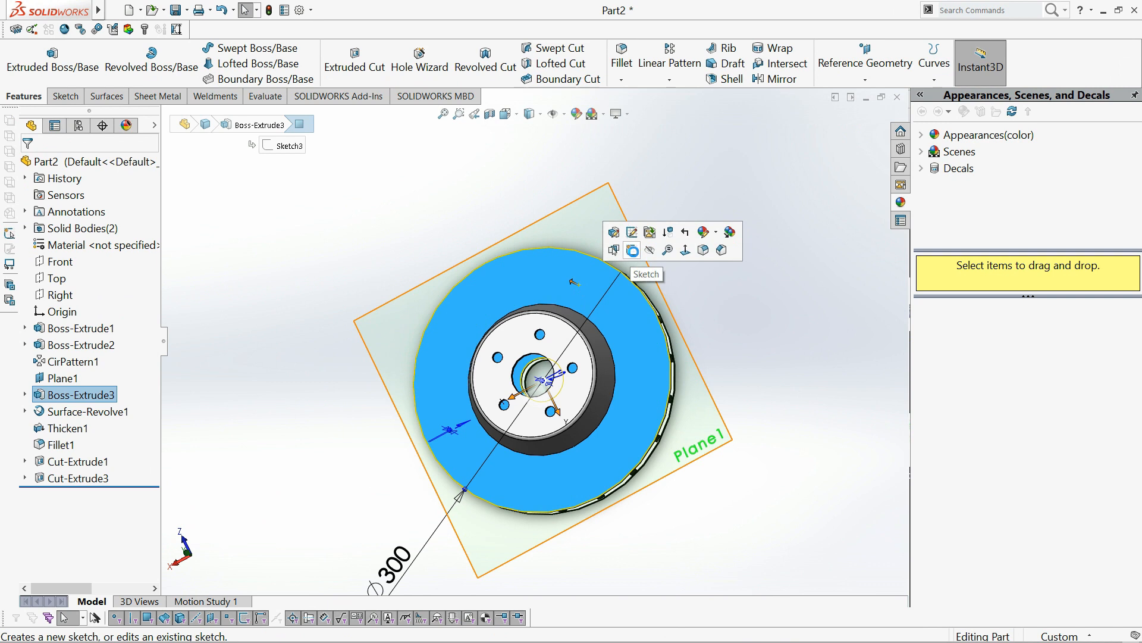
click(635, 257)
key(space)
click(682, 277)
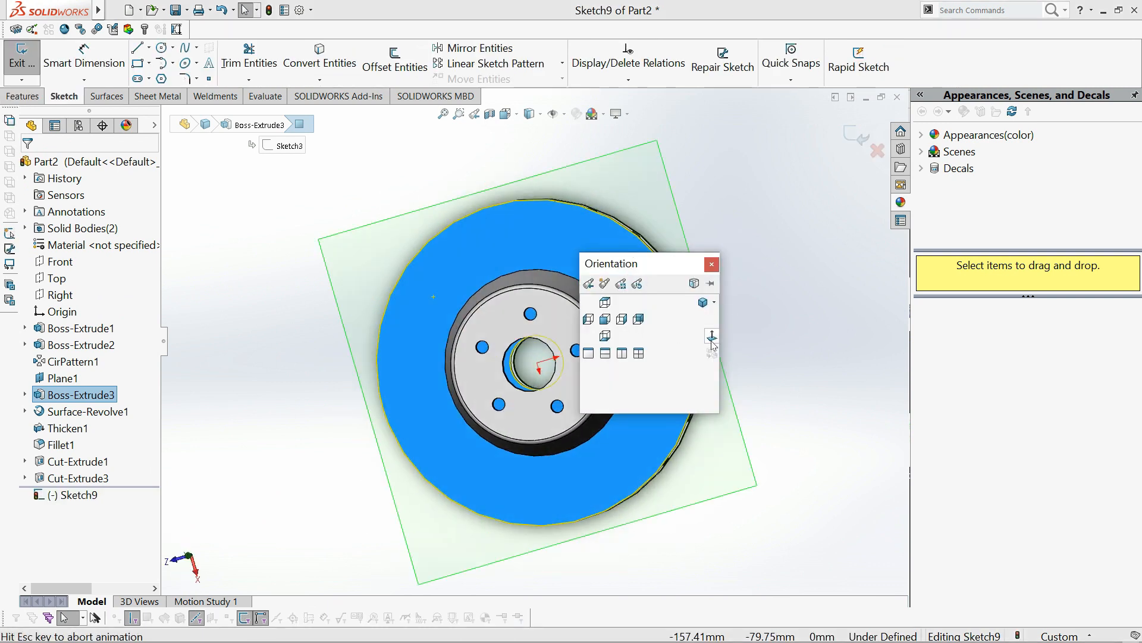
click(149, 47)
click(174, 82)
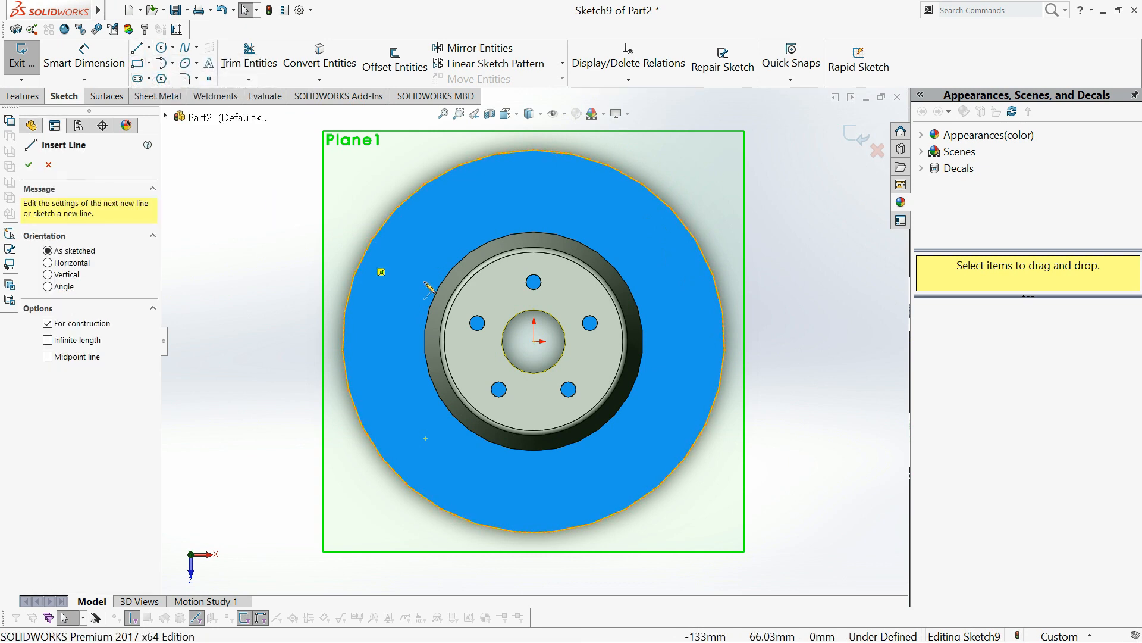
click(534, 341)
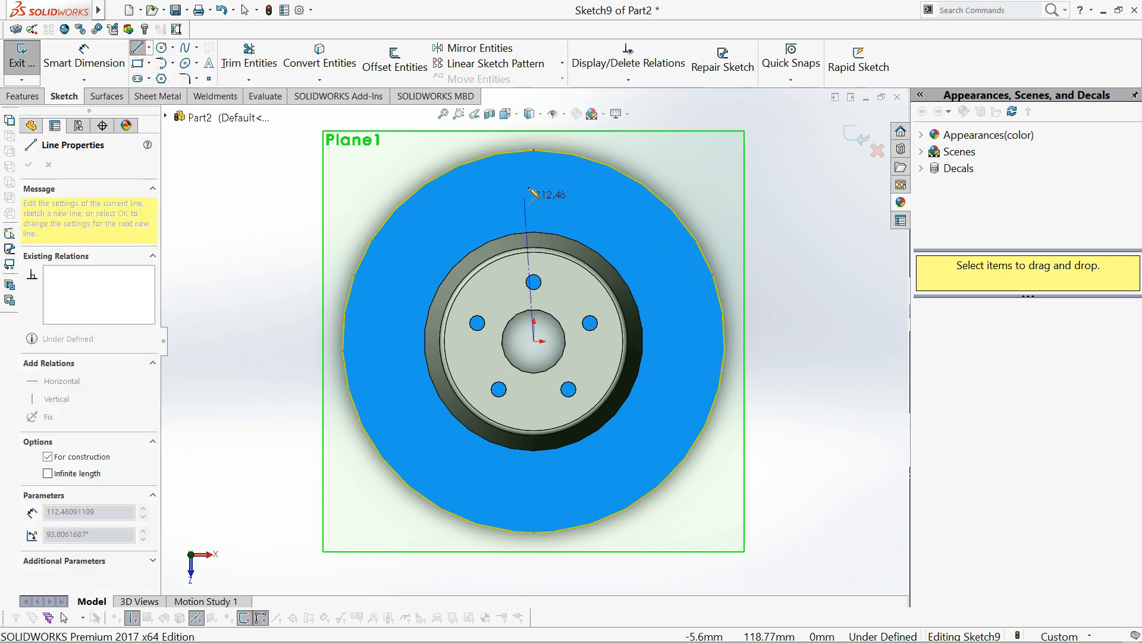
click(534, 150)
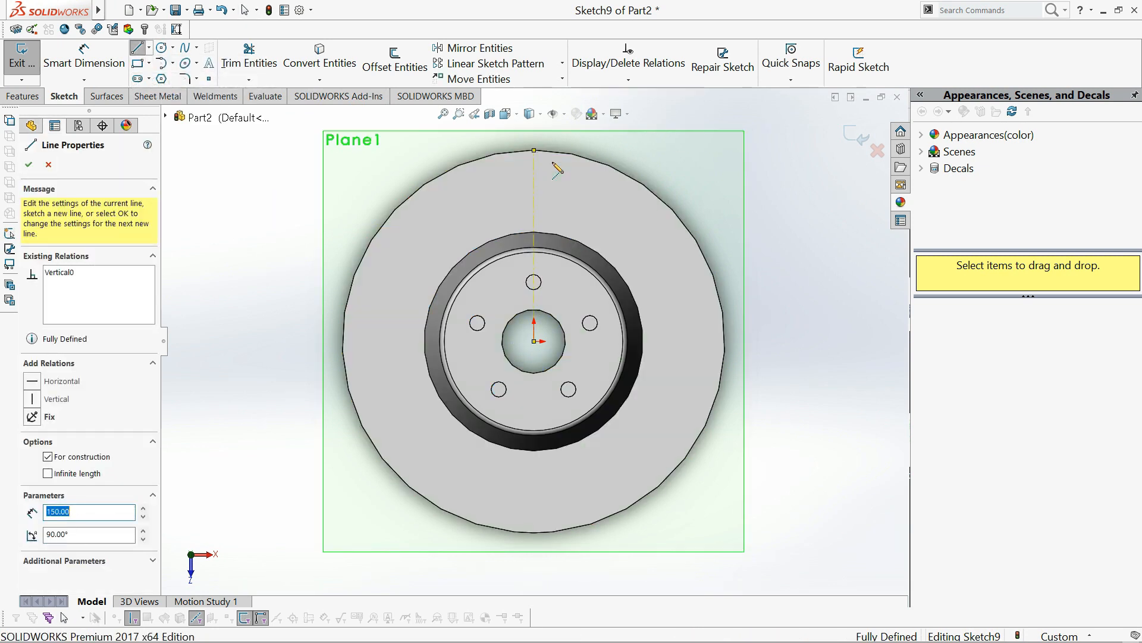
key(Escape)
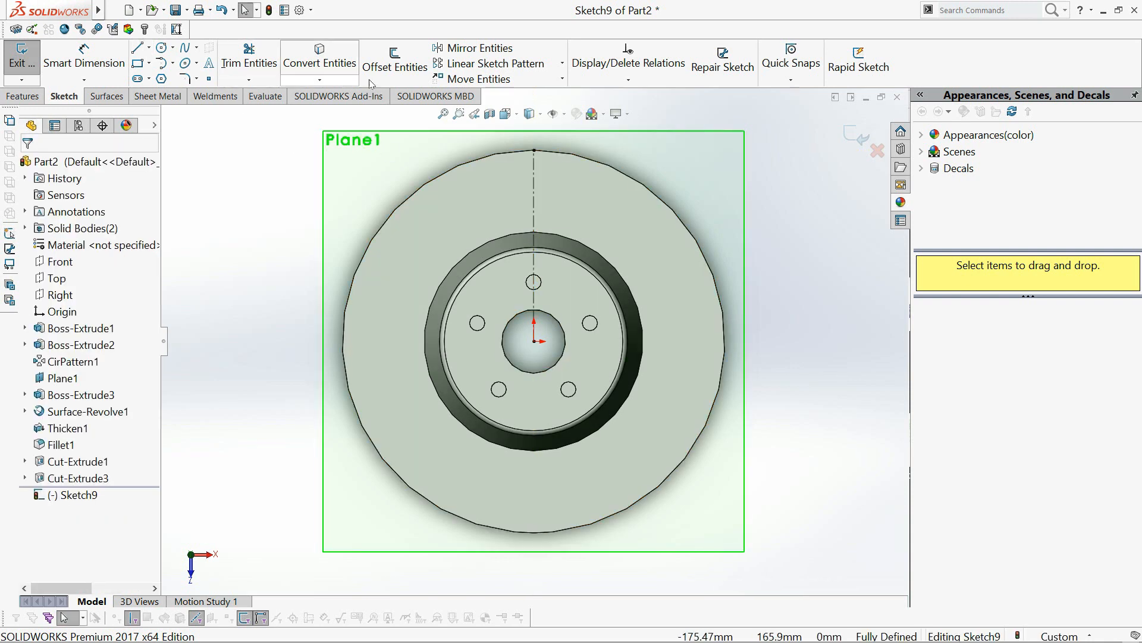
Step: Pattern the vertical construction line around the origin as 4 equally spaced instances over 360 degrees
click(562, 65)
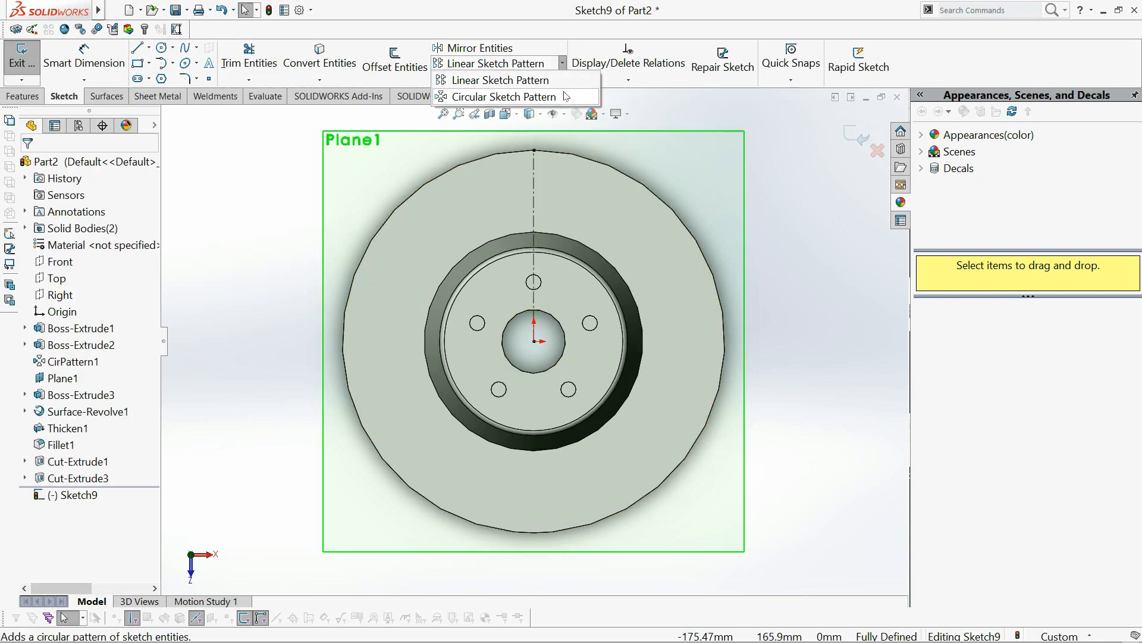
click(560, 98)
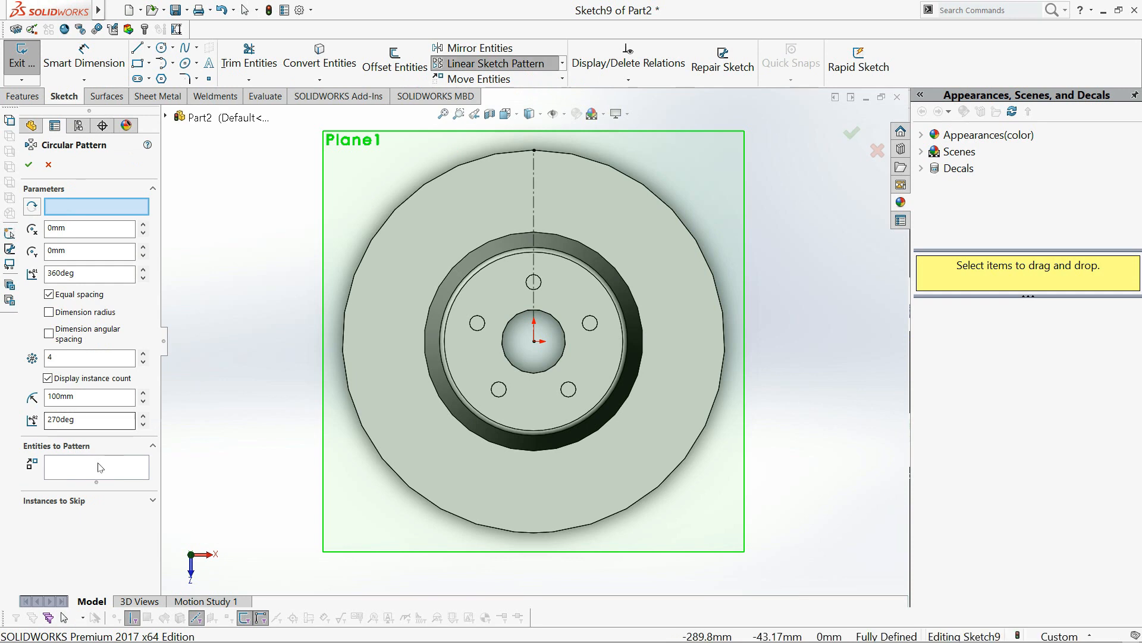
click(533, 190)
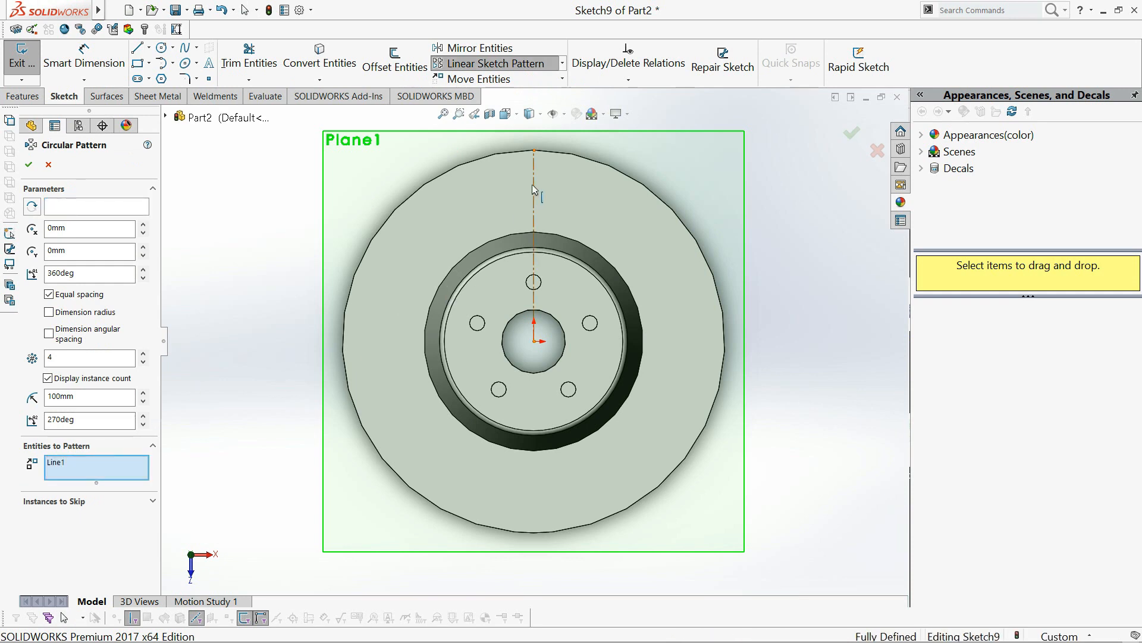
click(28, 166)
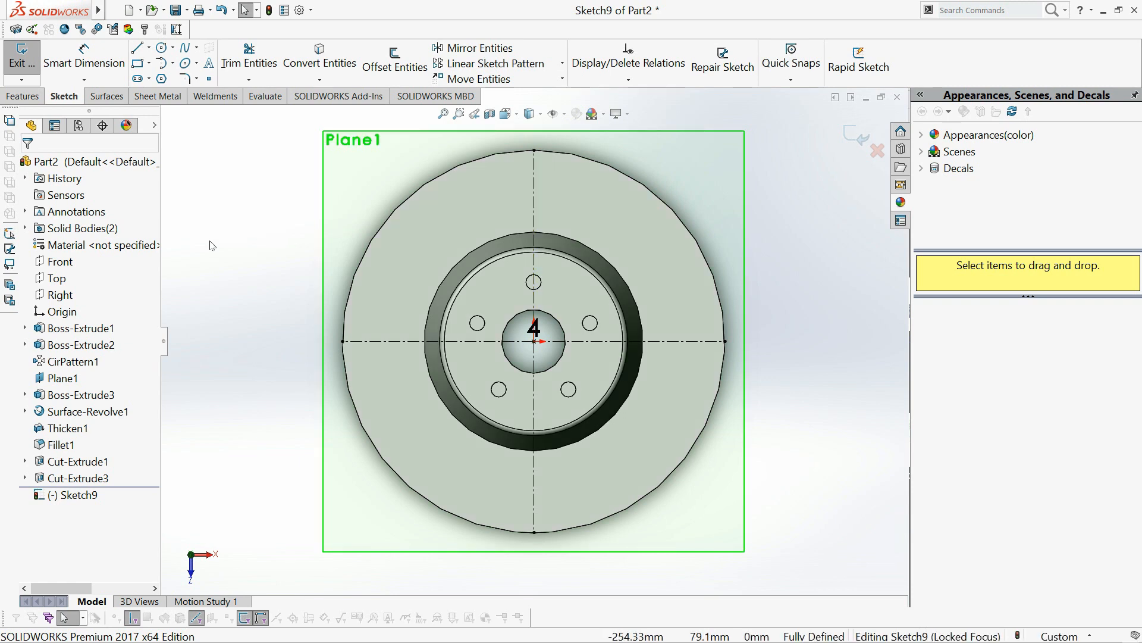
Step: Sketch a slanted straight slot about 78 mm long and 5 mm wide on the disc face, crossing the upper vertical construction line
click(138, 79)
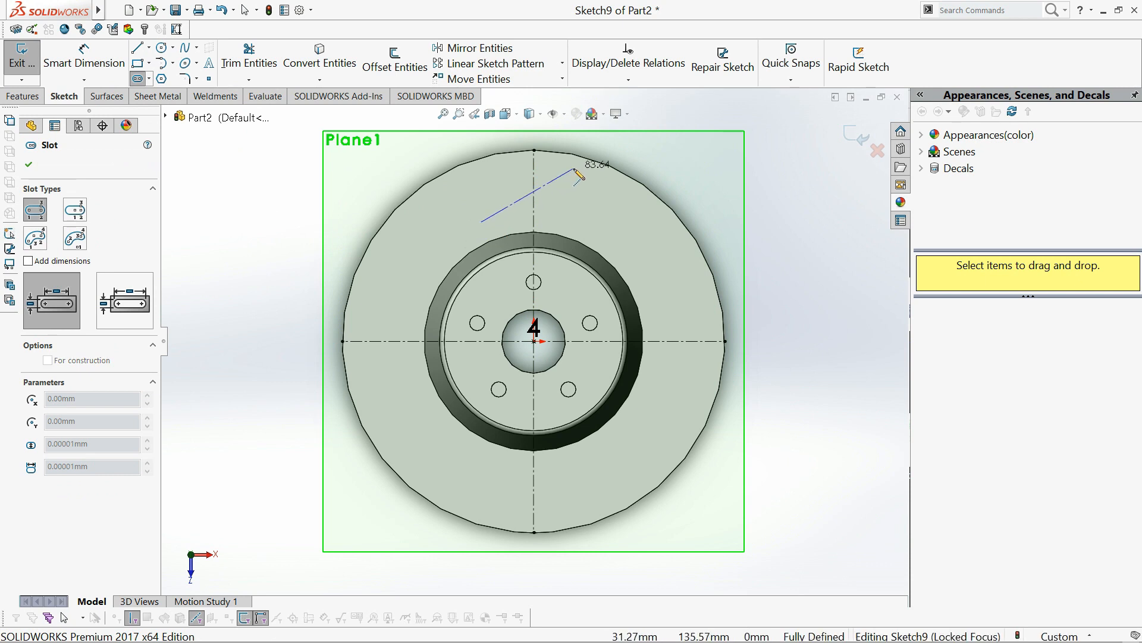
key(Escape)
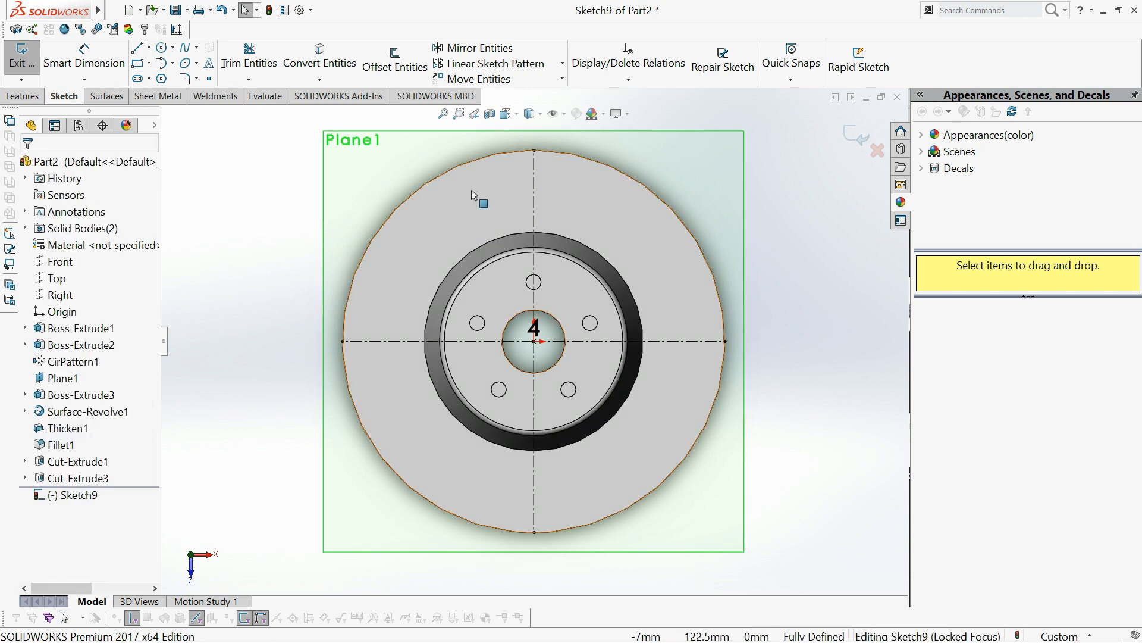
click(138, 79)
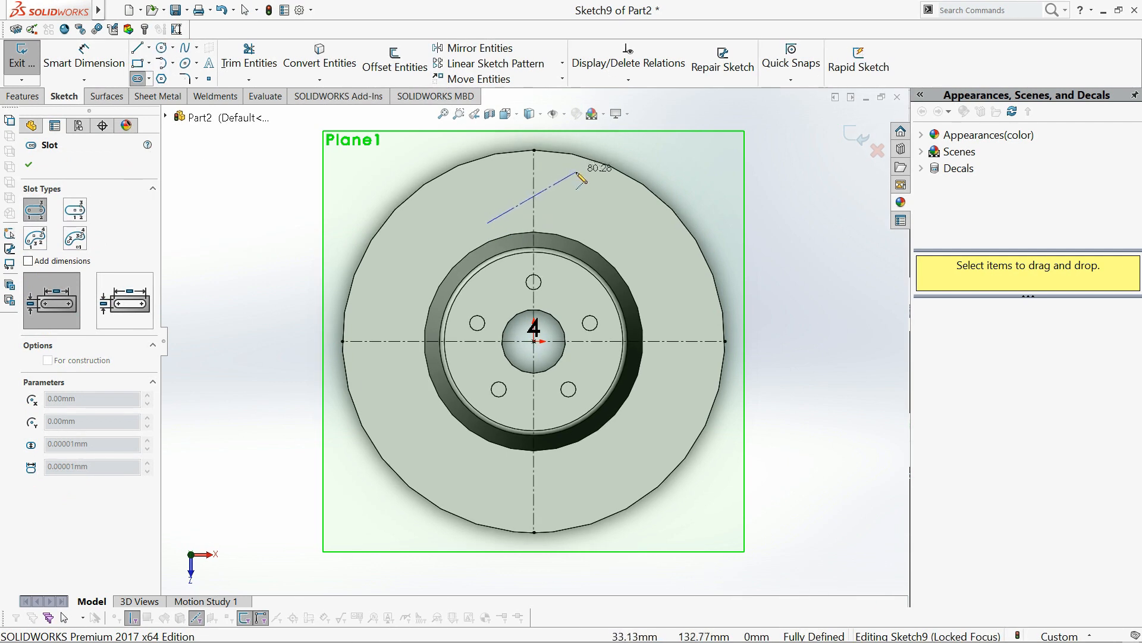
click(573, 173)
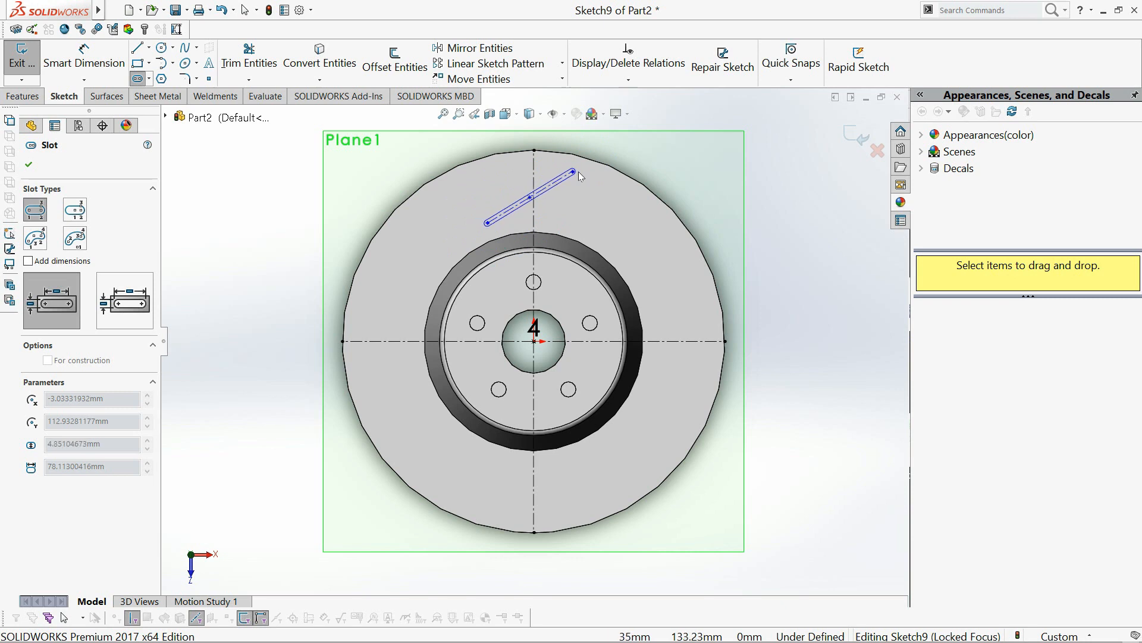
click(580, 176)
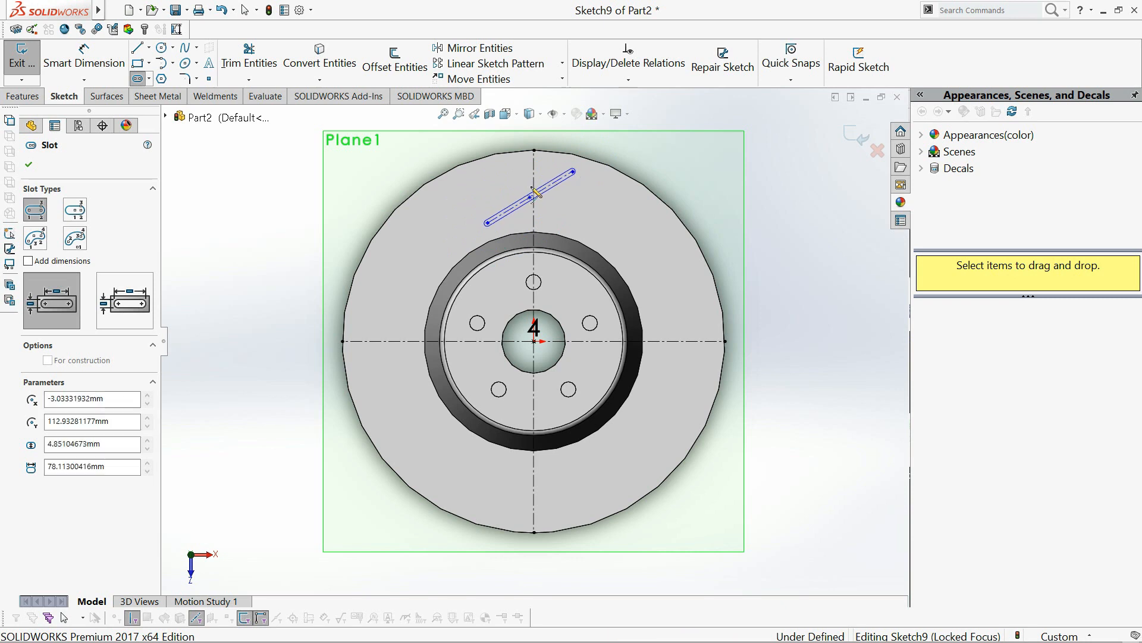
click(29, 165)
Step: Dimension the slanted slot's centre-to-centre length as 80 mm
scroll(568, 315, down, 8)
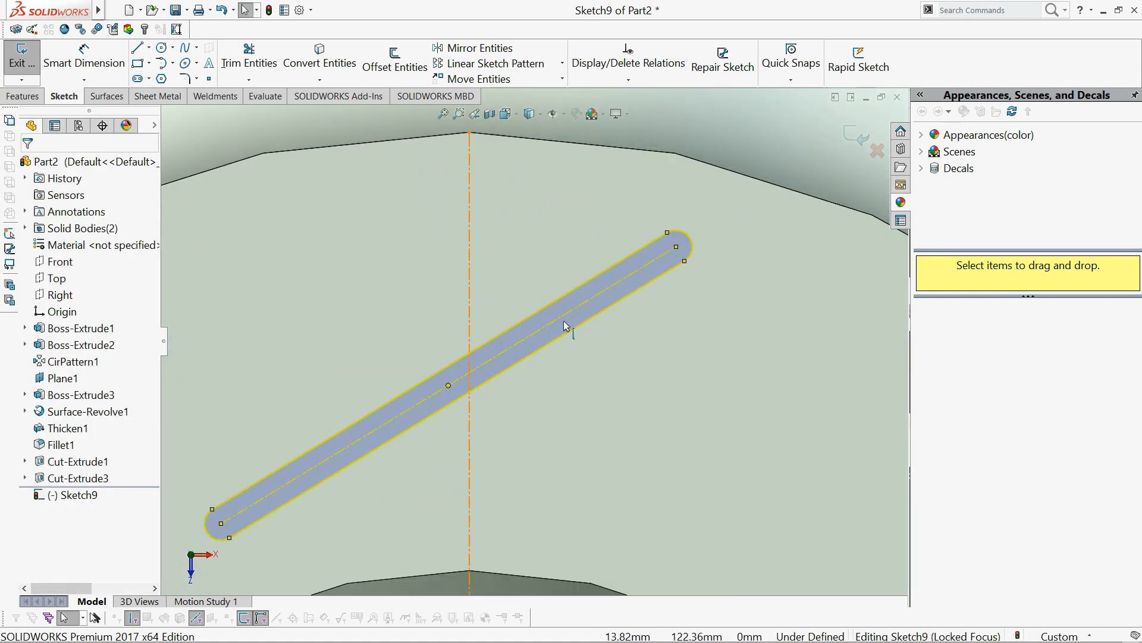
click(87, 63)
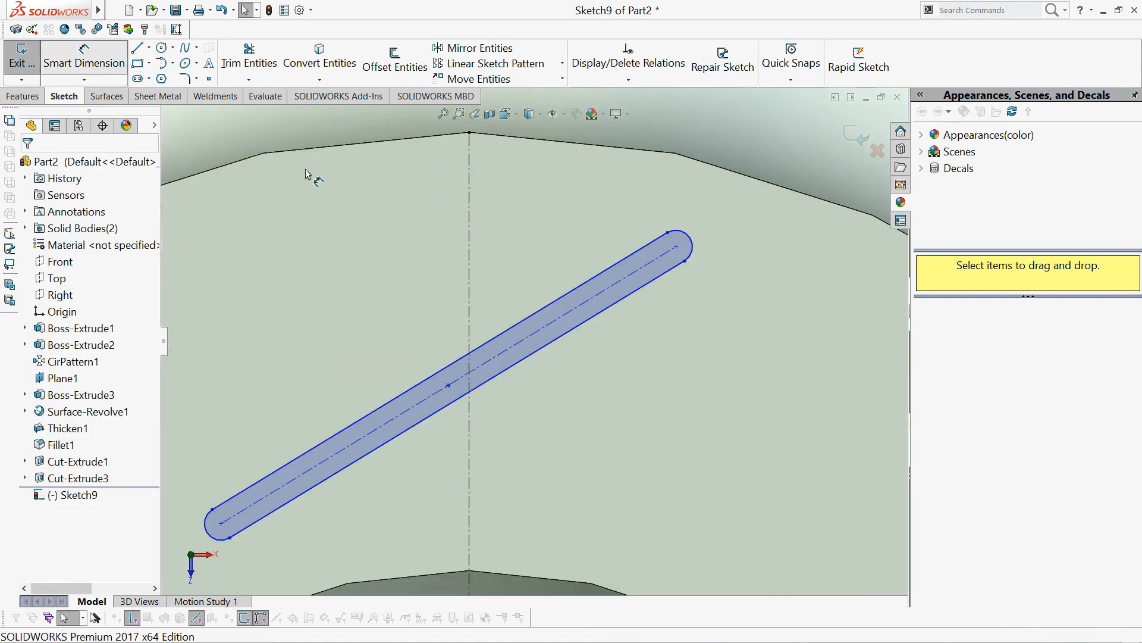
click(632, 257)
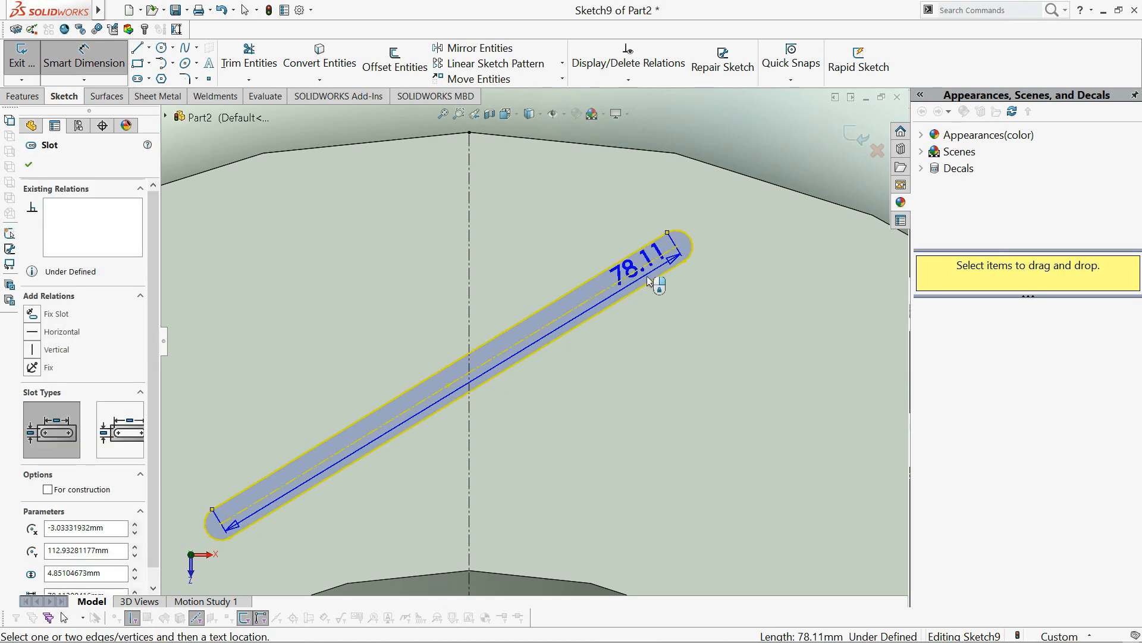
click(671, 276)
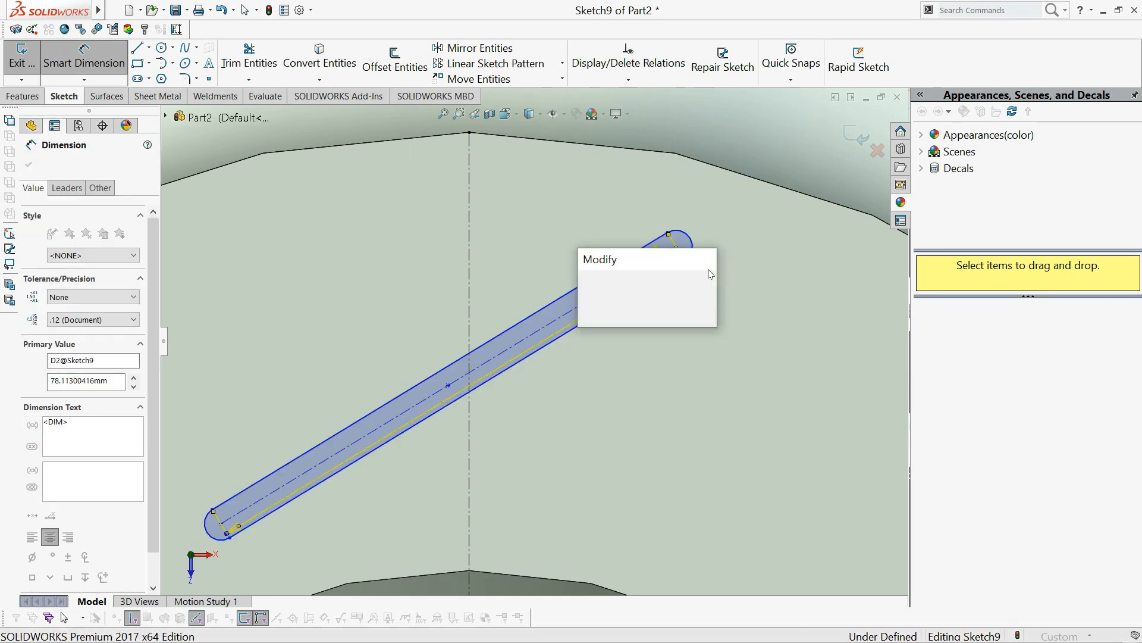
click(585, 279)
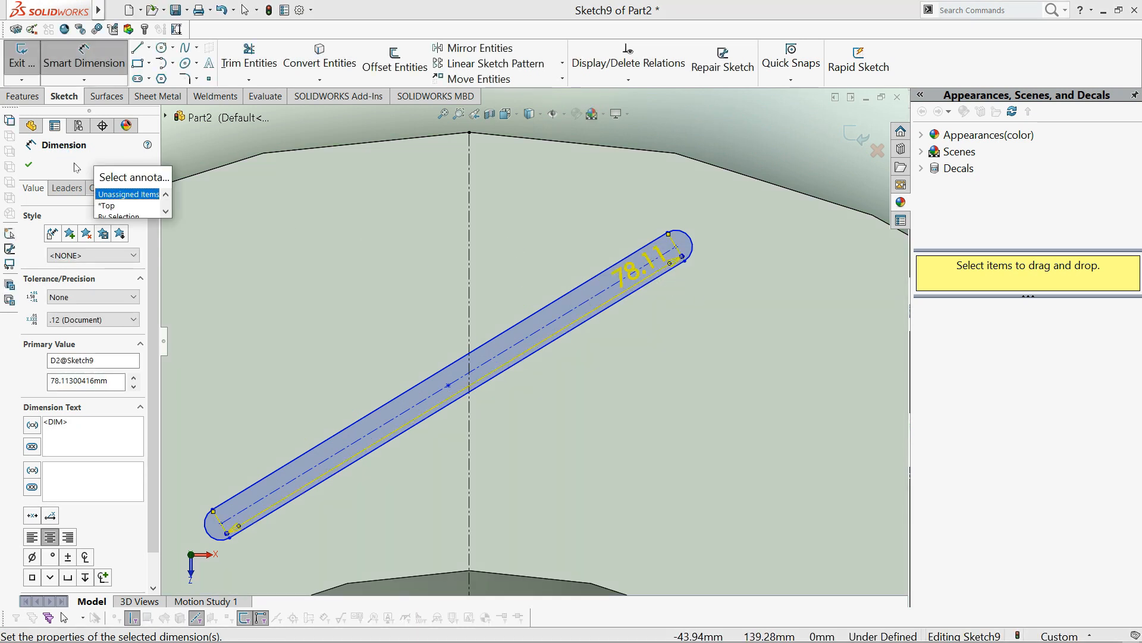
key(Escape)
key(Escape)
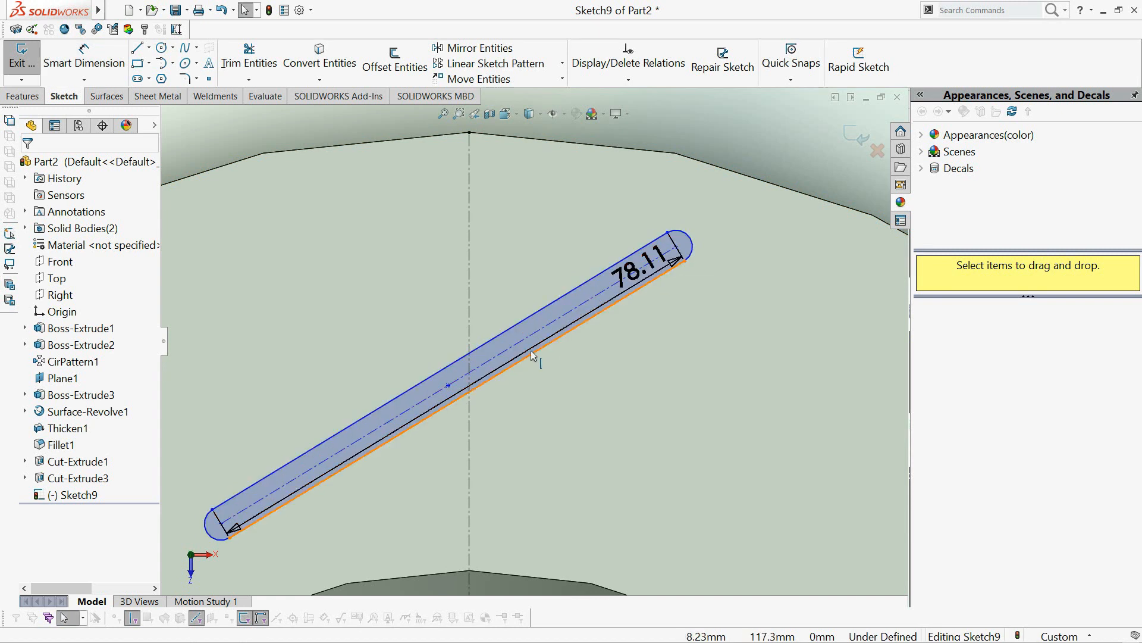
double_click(631, 271)
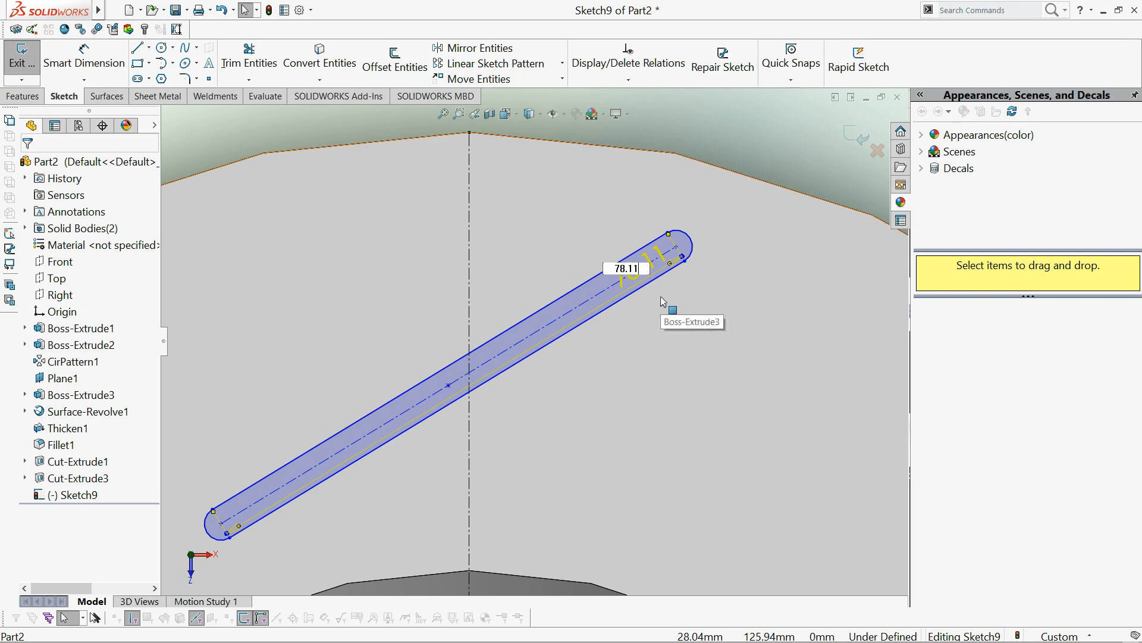
text(80)
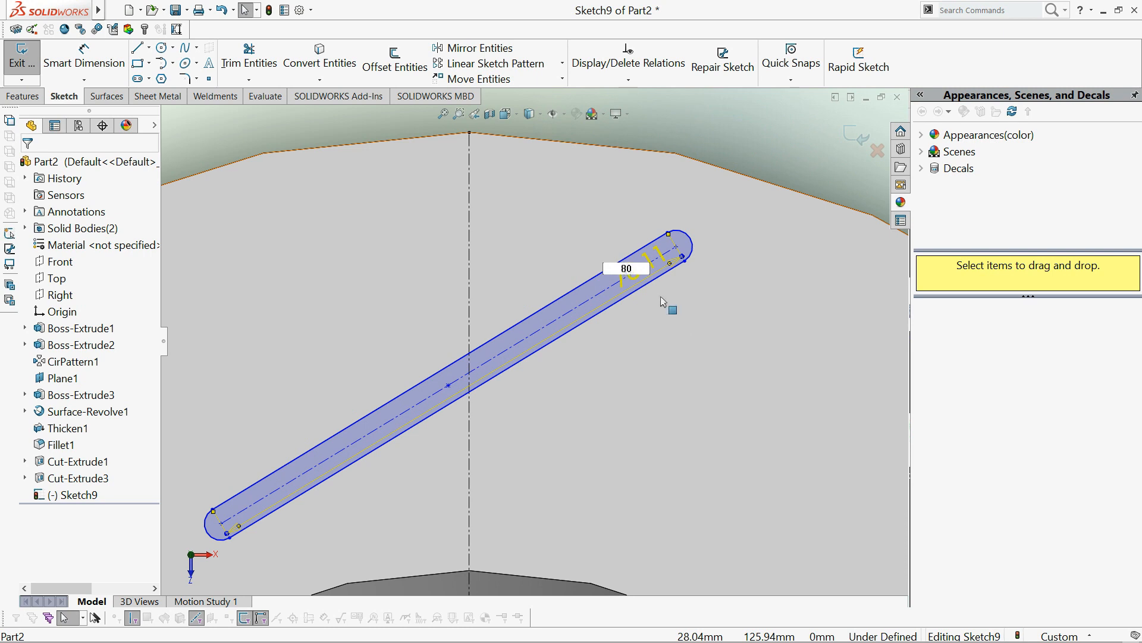
key(Return)
click(383, 291)
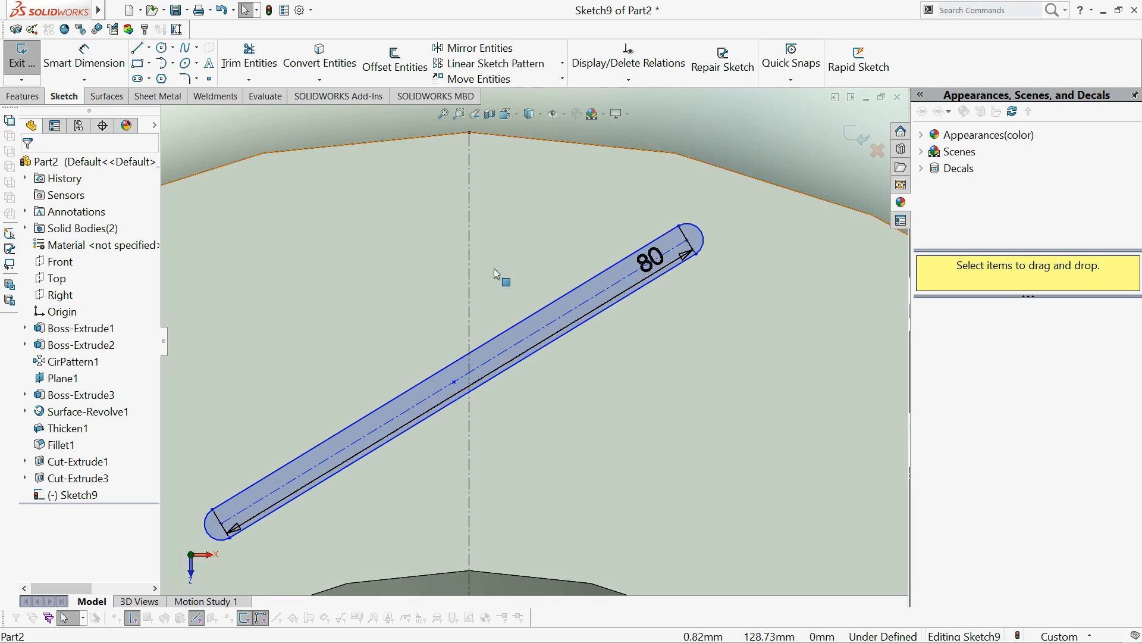
Step: Dimension the slot's end arc with a radius of 2 mm
key(d)
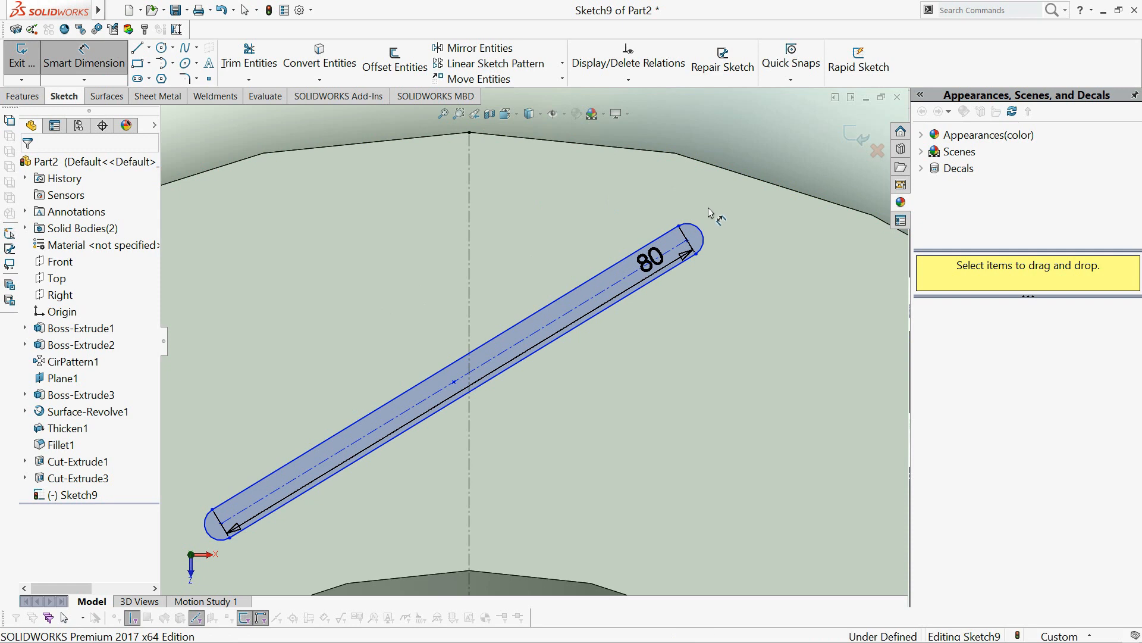
click(702, 238)
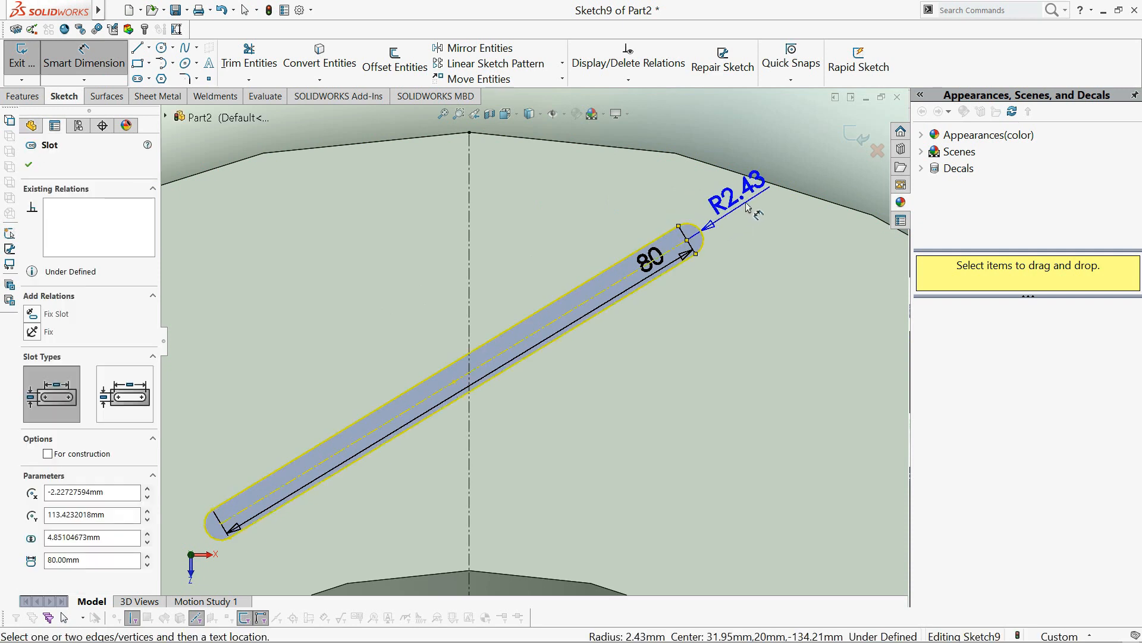
click(764, 249)
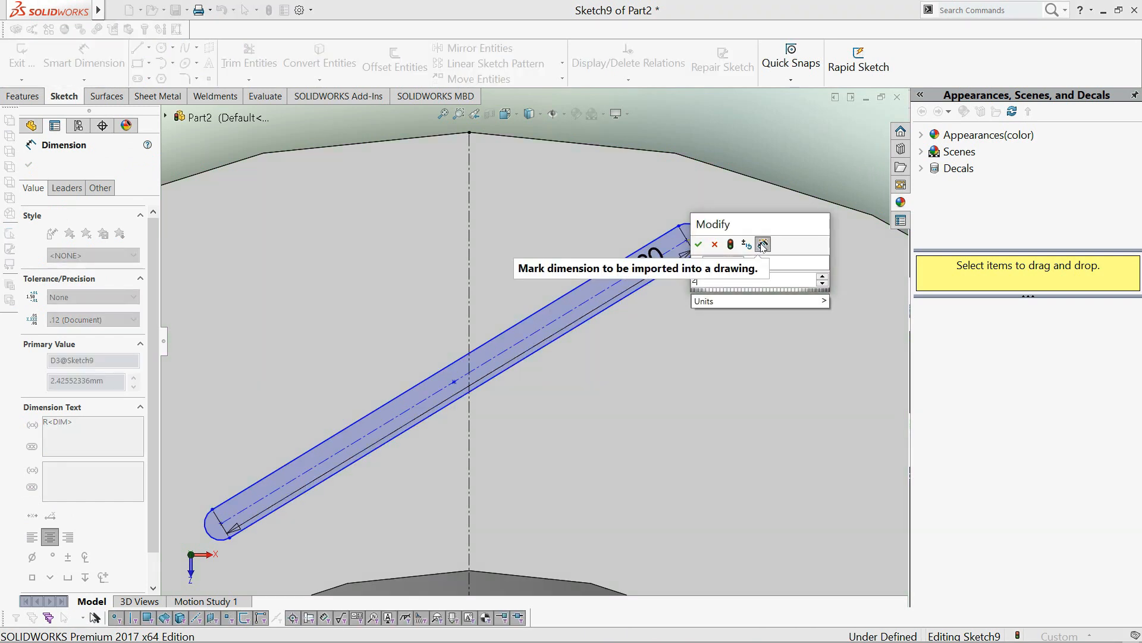
text(2)
key(Return)
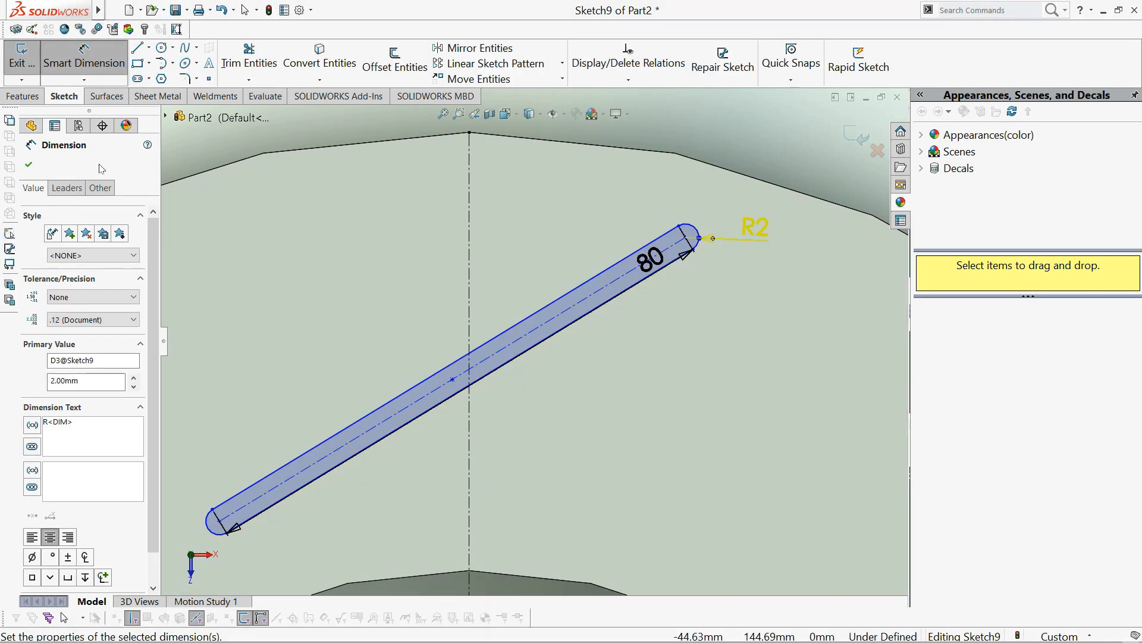
click(29, 165)
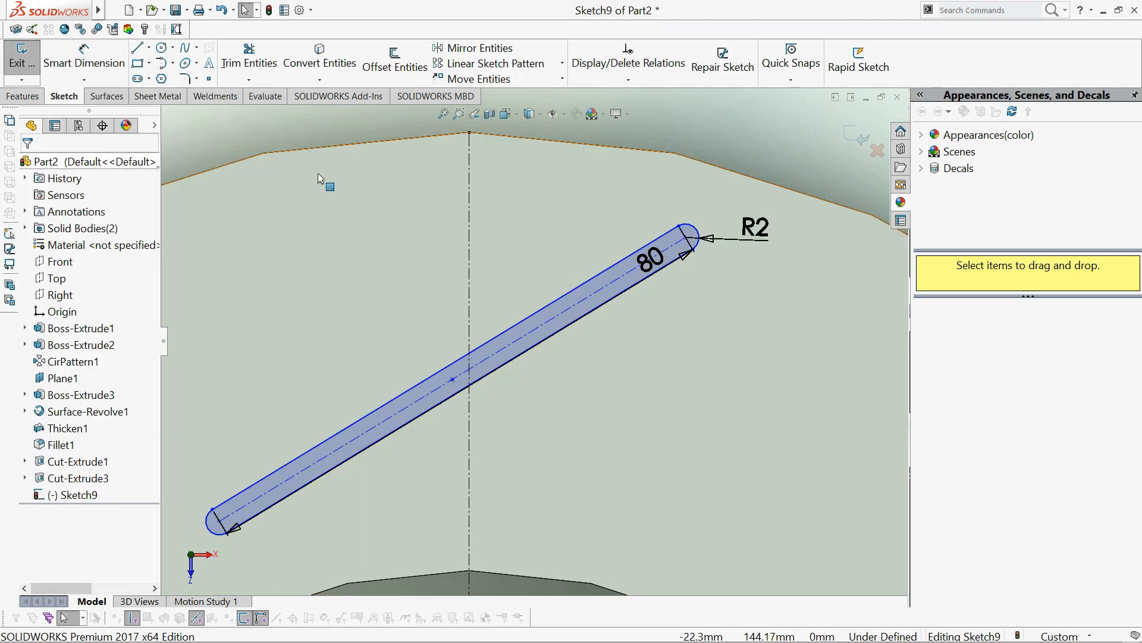
Step: Pattern the slot around the origin as 10 equally spaced instances over 360 degrees
scroll(282, 241, up, 3)
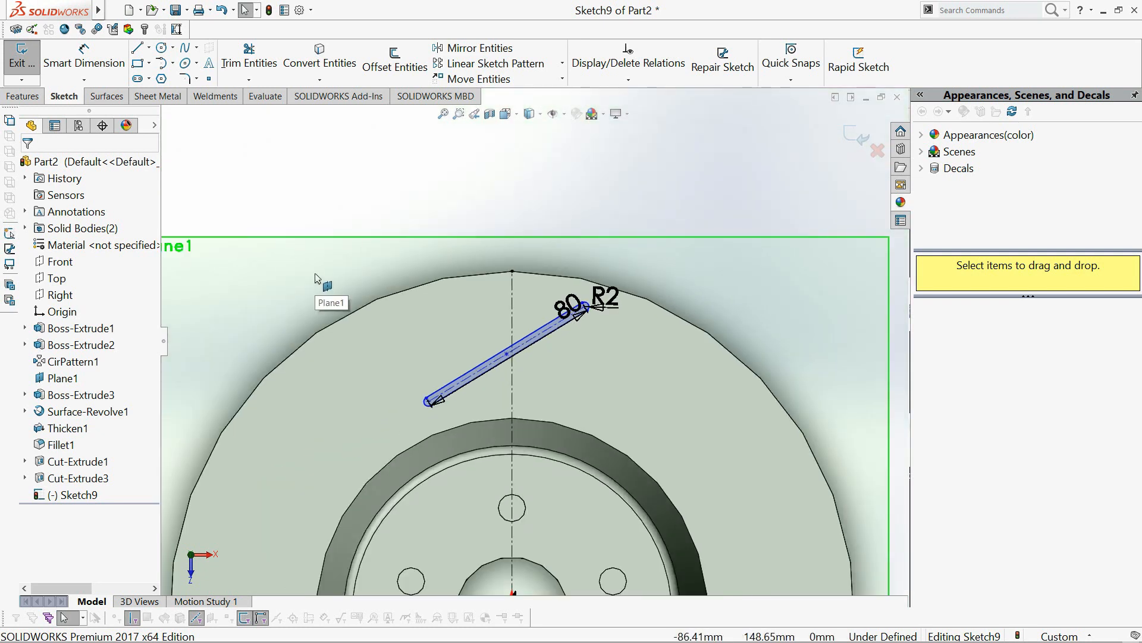
click(561, 63)
click(503, 96)
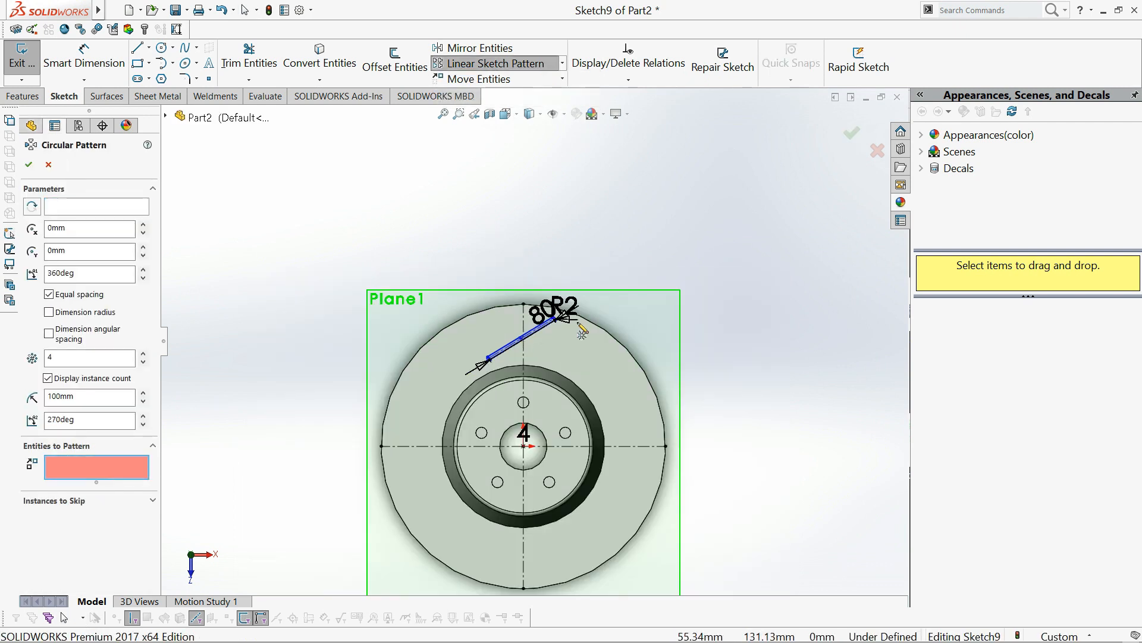
scroll(526, 332, down, 5)
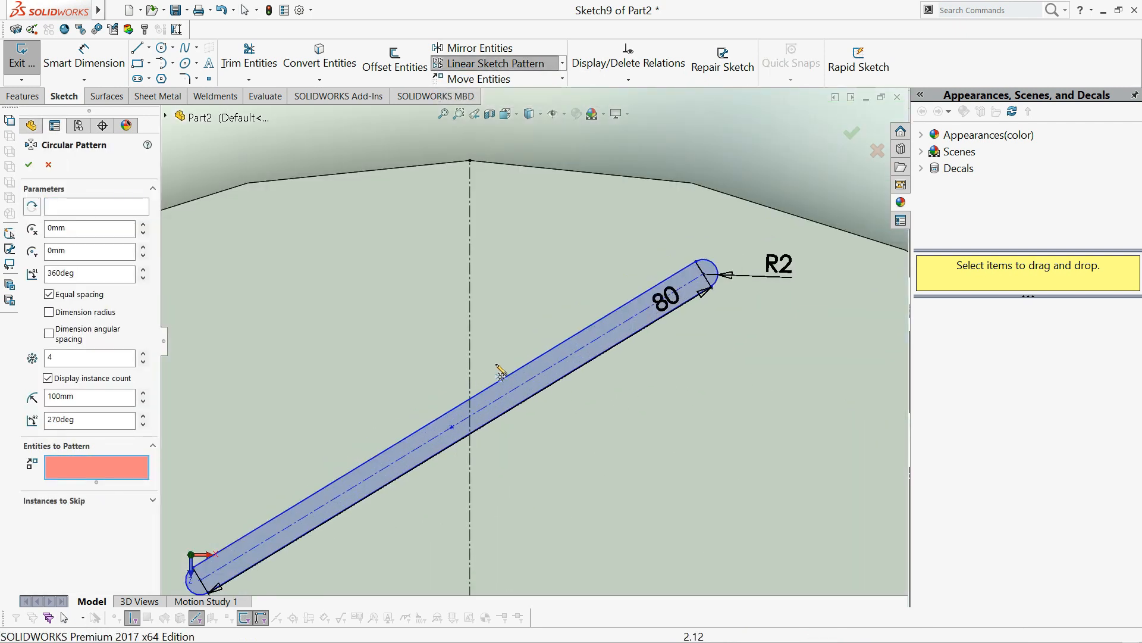
click(528, 366)
scroll(619, 413, up, 8)
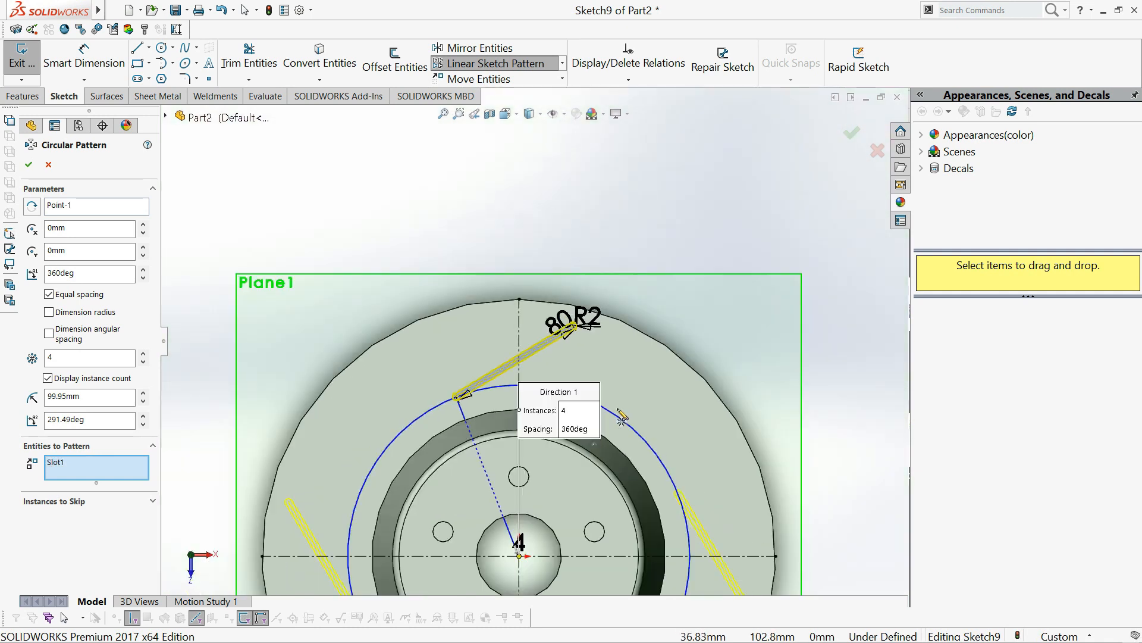
click(89, 354)
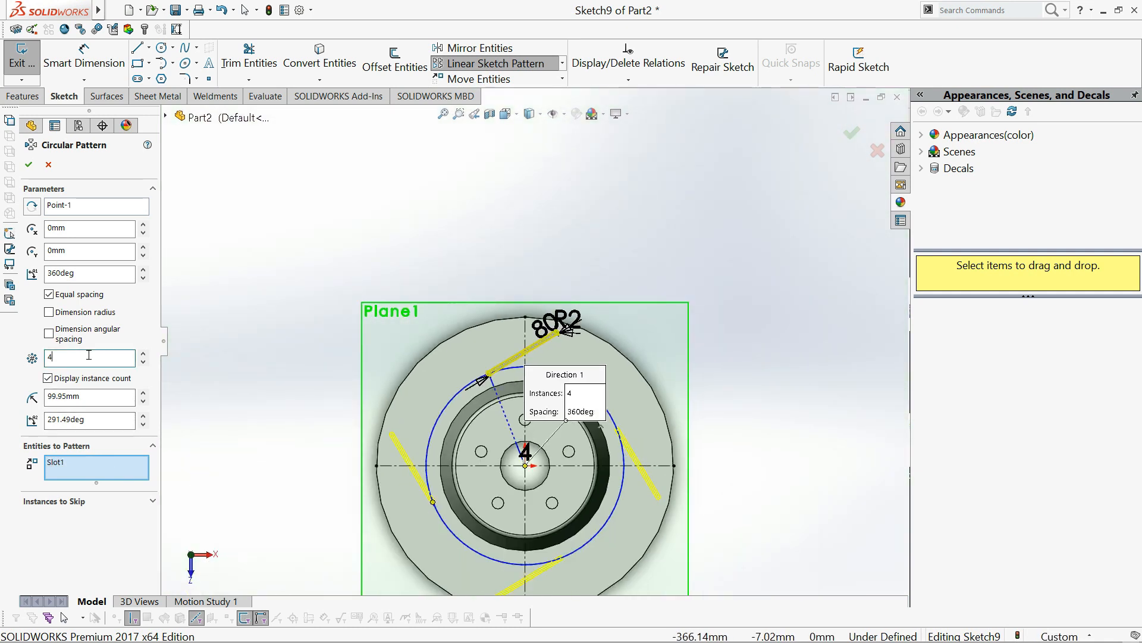
text(40)
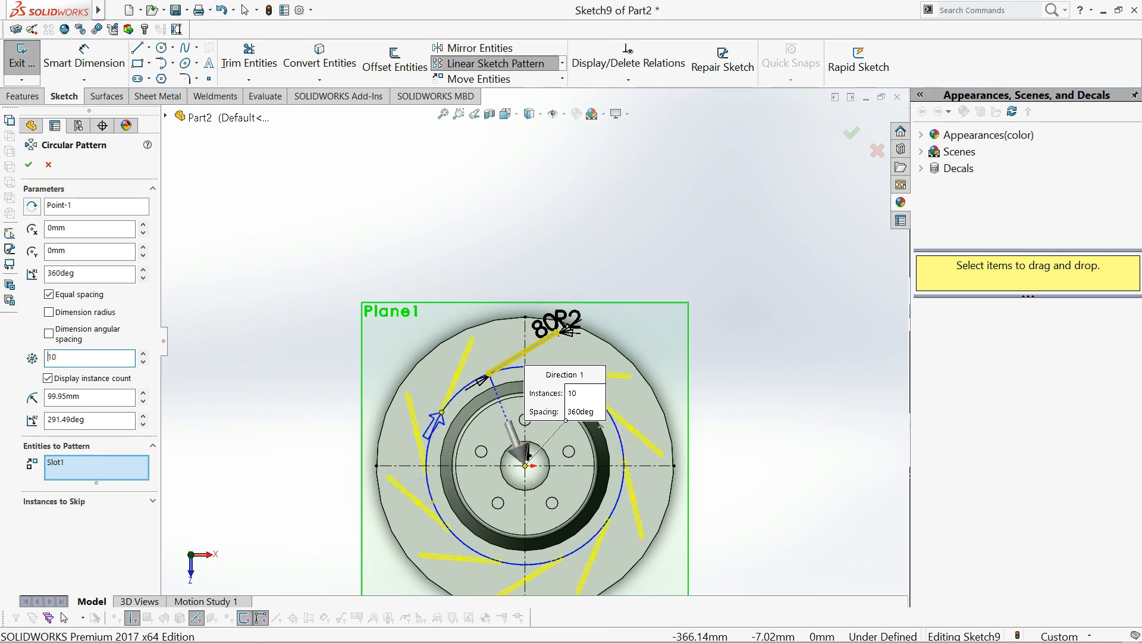
click(29, 164)
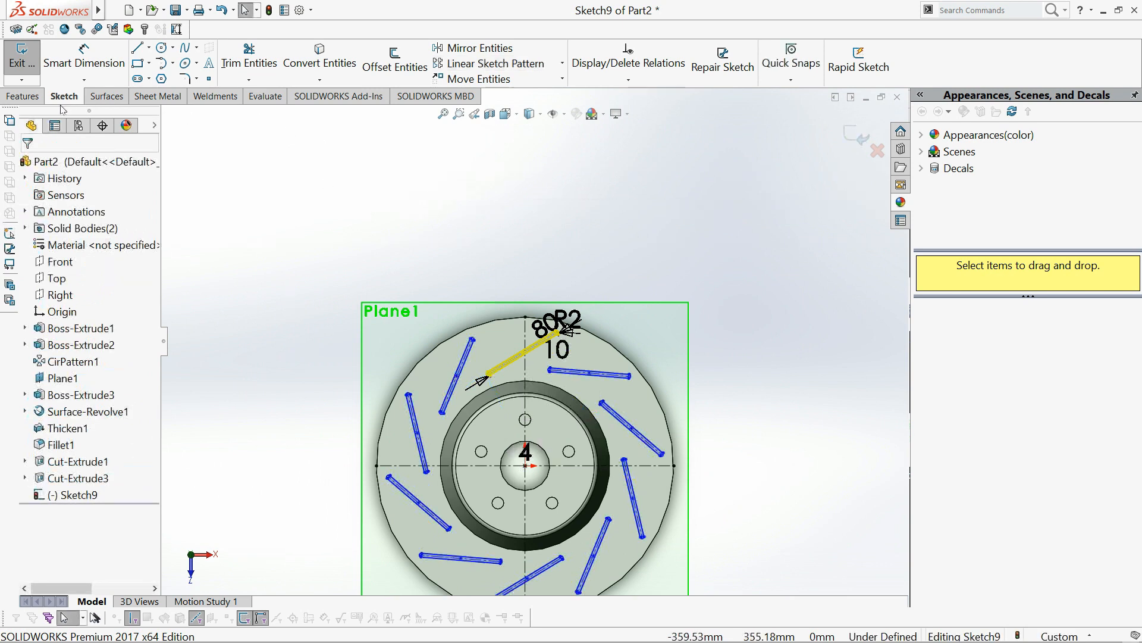
Step: Cut the ten patterned slots 40 mm deep into the disc with a blind Extruded Cut
click(23, 96)
click(354, 60)
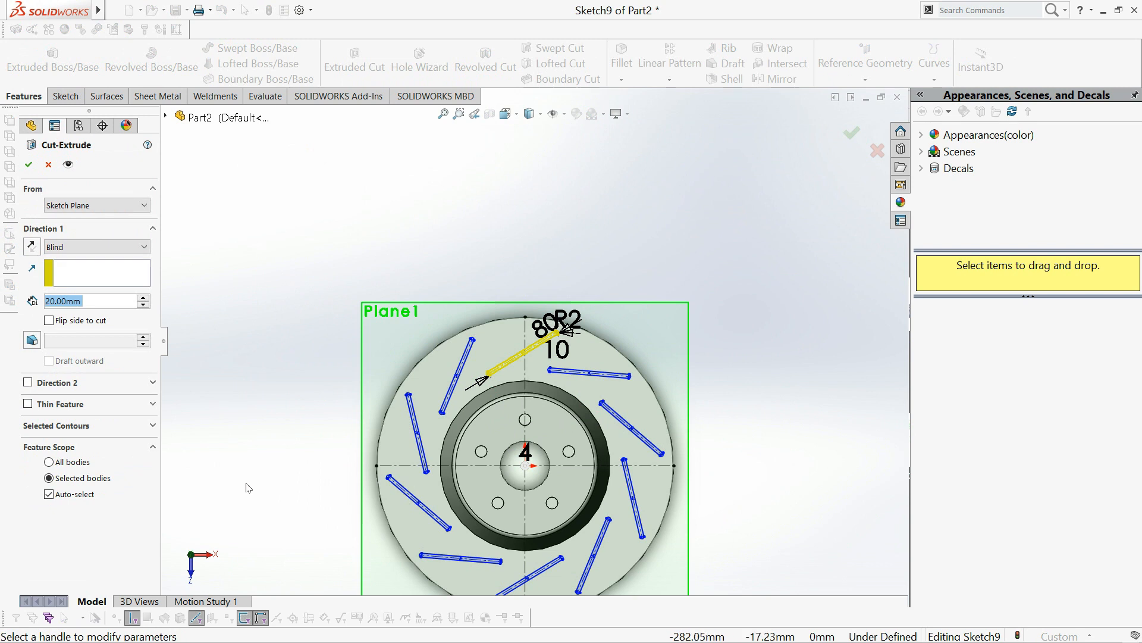
mouse_move(222, 341)
middle_down()
mouse_move(202, 338)
mouse_move(204, 352)
mouse_move(154, 310)
middle_up()
click(143, 297)
click(143, 298)
middle_drag(243, 367, 290, 450)
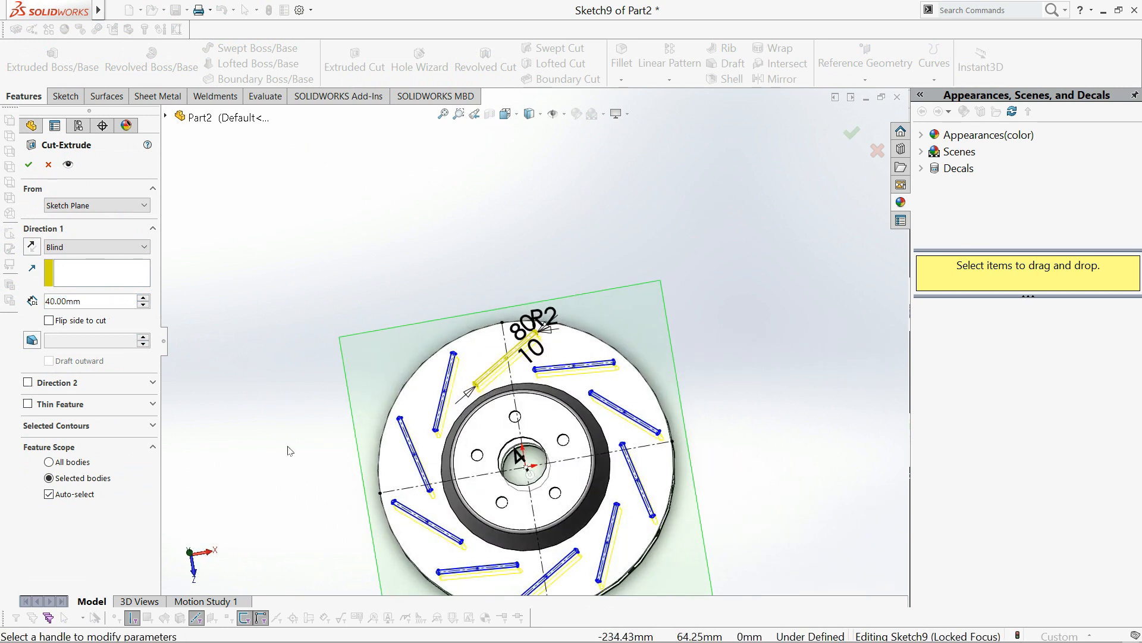
click(30, 168)
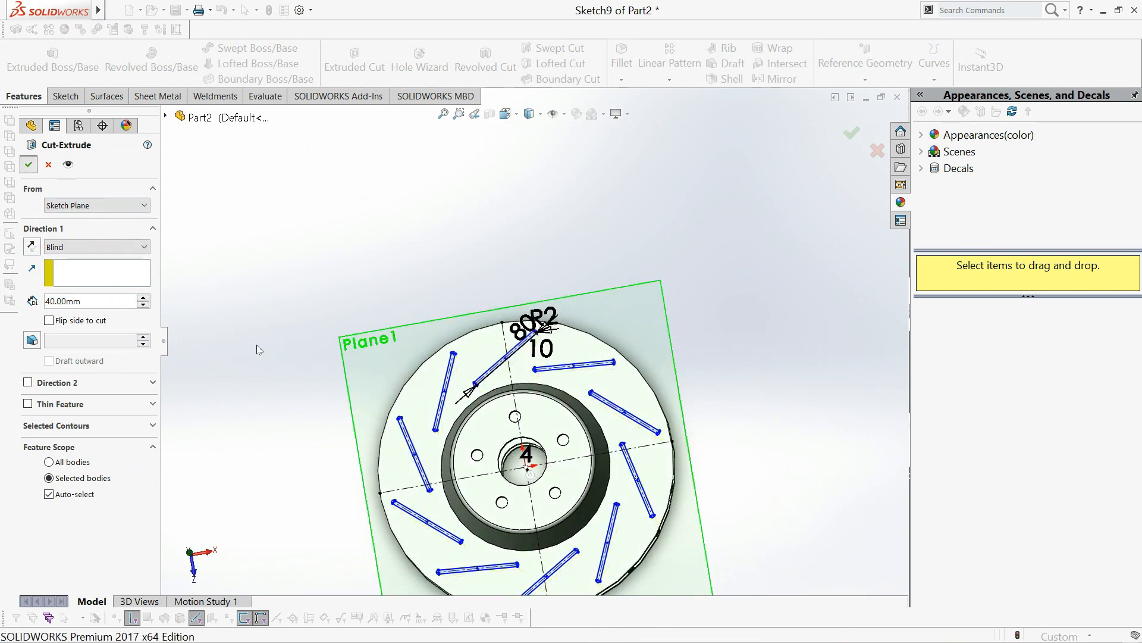
Step: Start a sketch on the slotted front face of the disc and view it face-on
middle_drag(268, 401, 518, 337)
click(526, 340)
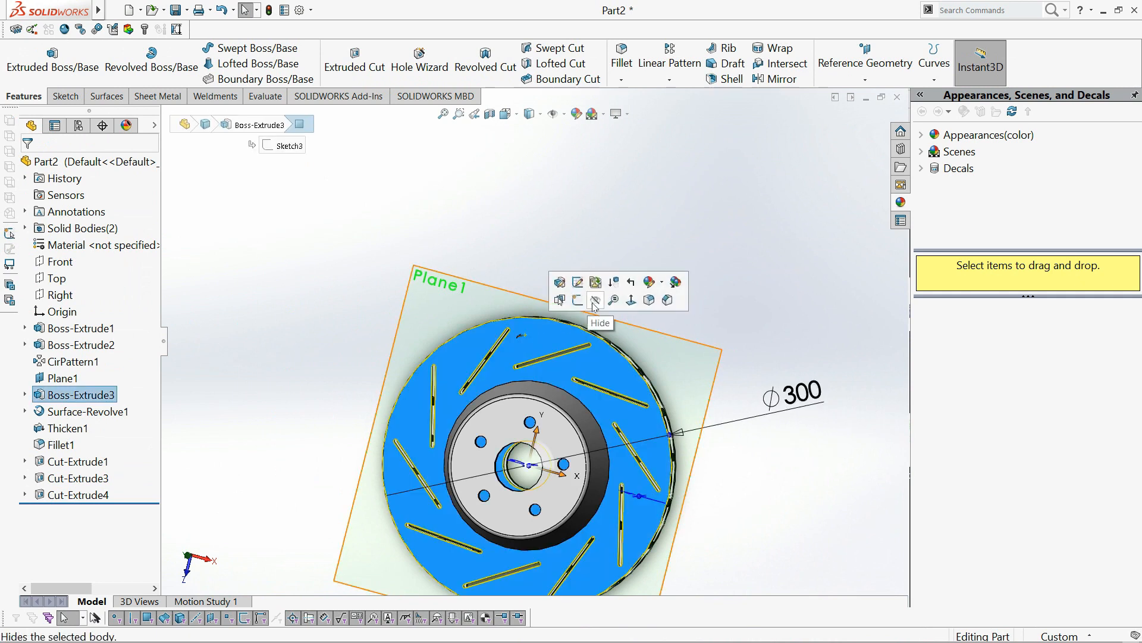
click(581, 303)
key(space)
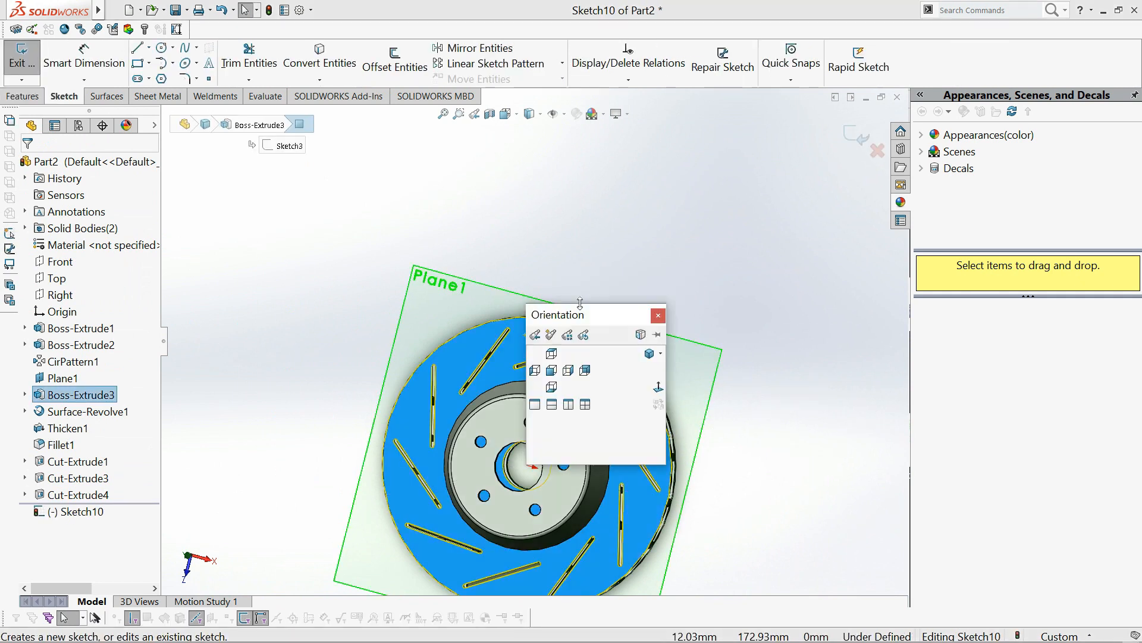
click(659, 388)
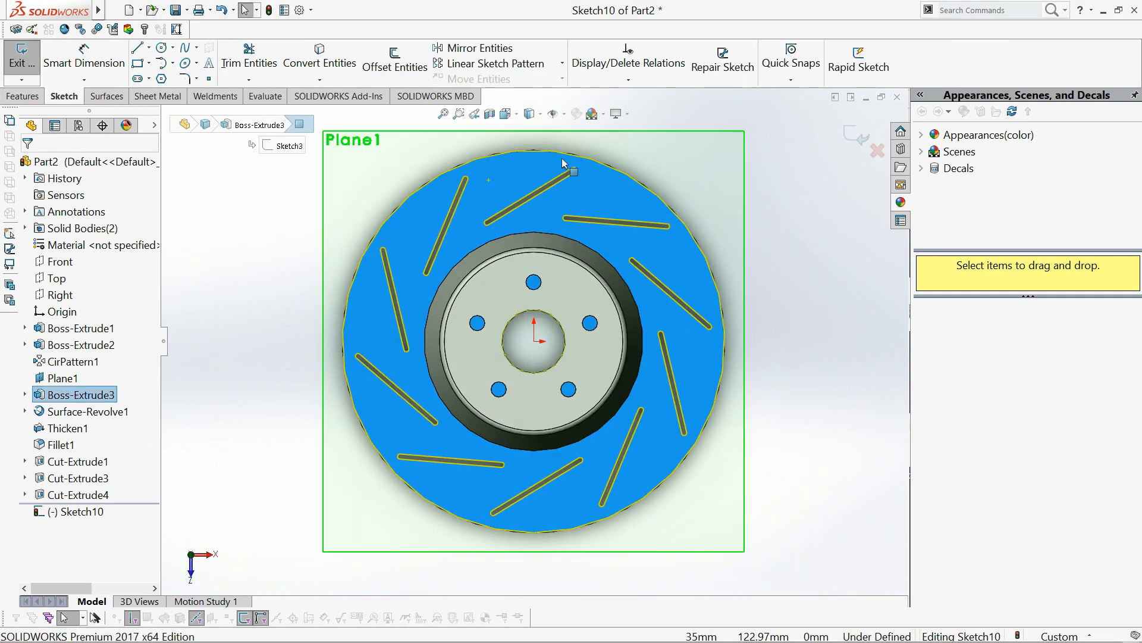
Step: Sketch small hole circles near the disc's rim, the first directly above the origin with a radius of about 5 mm
scroll(556, 150, up, 2)
scroll(555, 149, down, 1)
scroll(536, 221, down, 1)
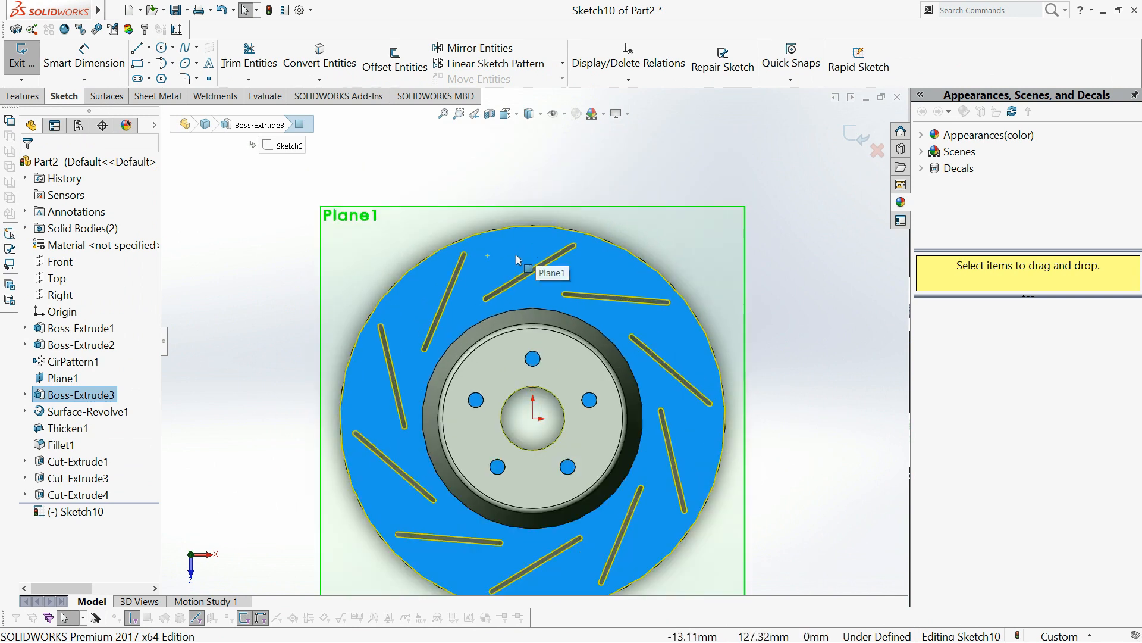
scroll(516, 255, down, 1)
click(161, 47)
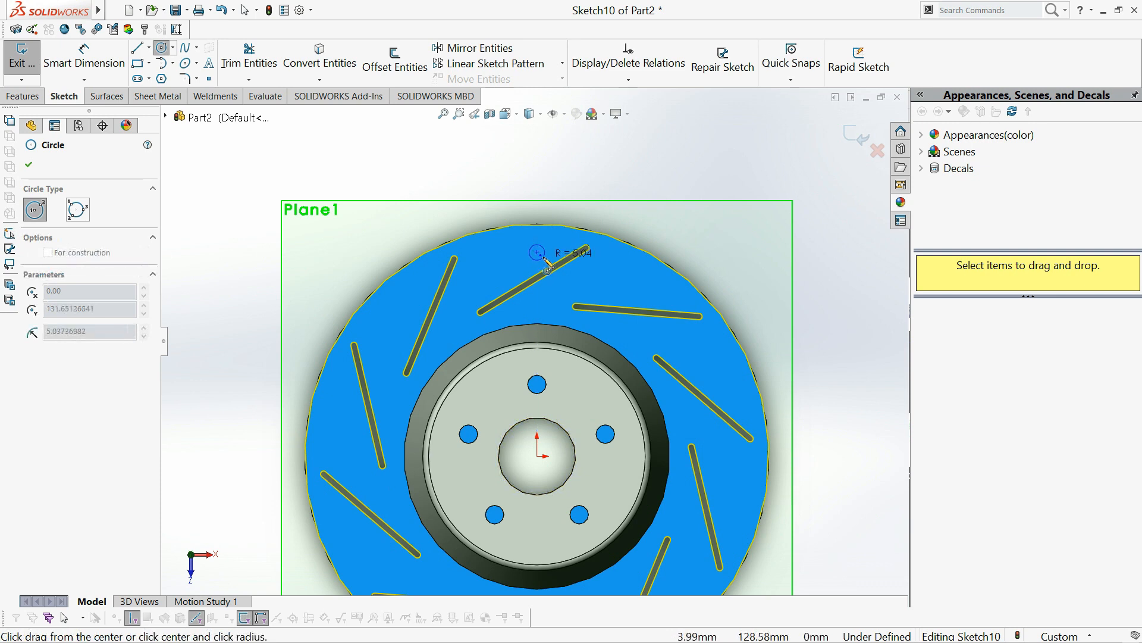
click(545, 262)
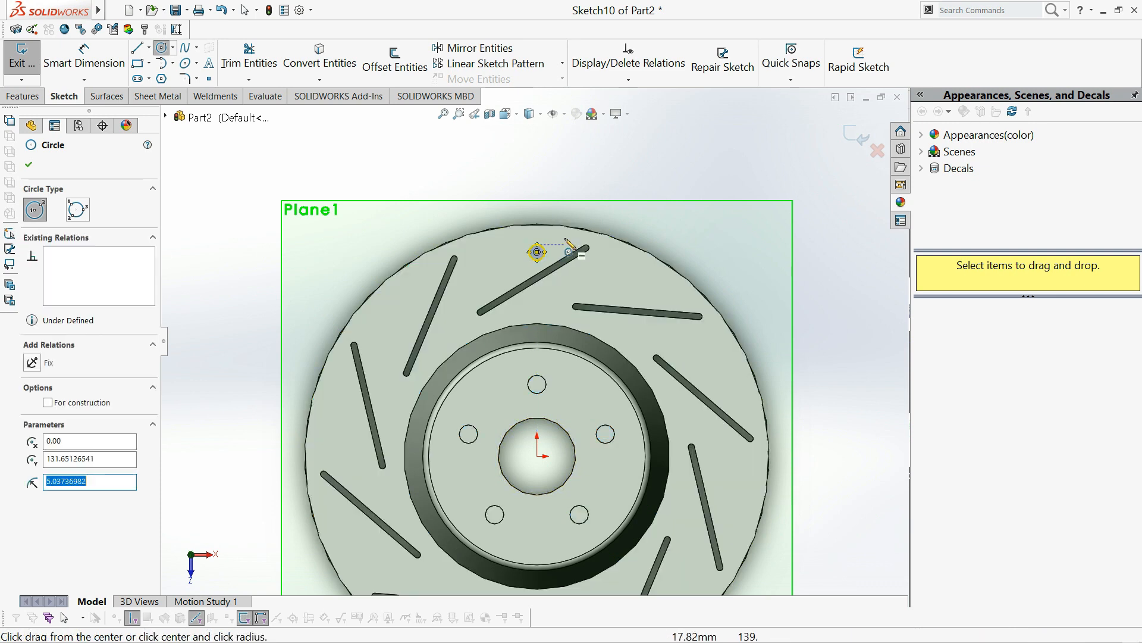
click(28, 164)
click(160, 47)
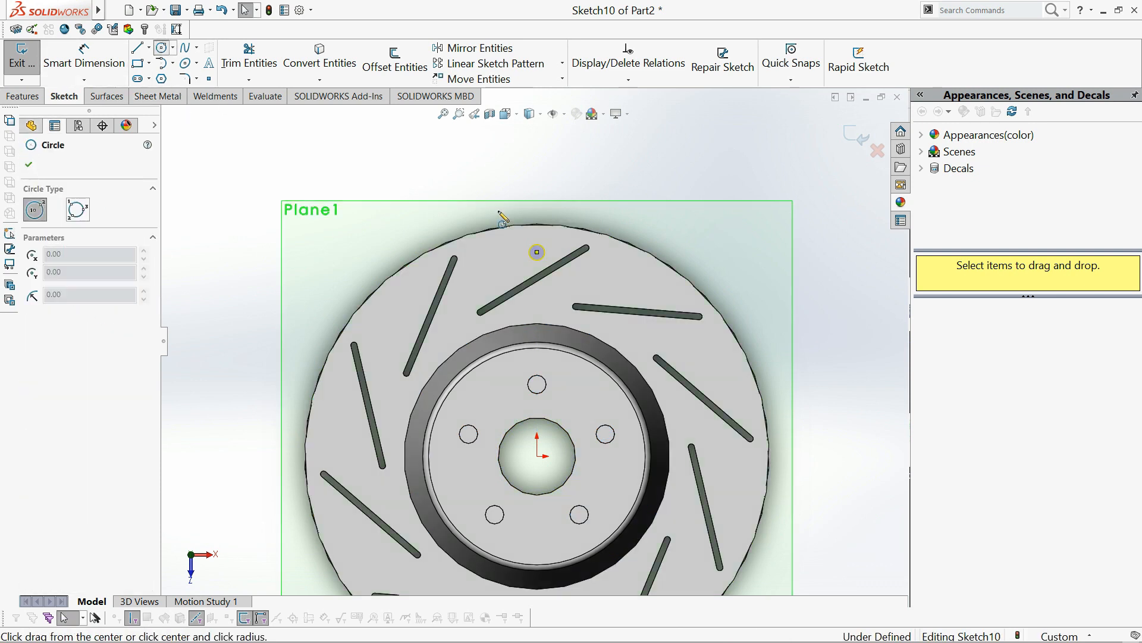
click(566, 248)
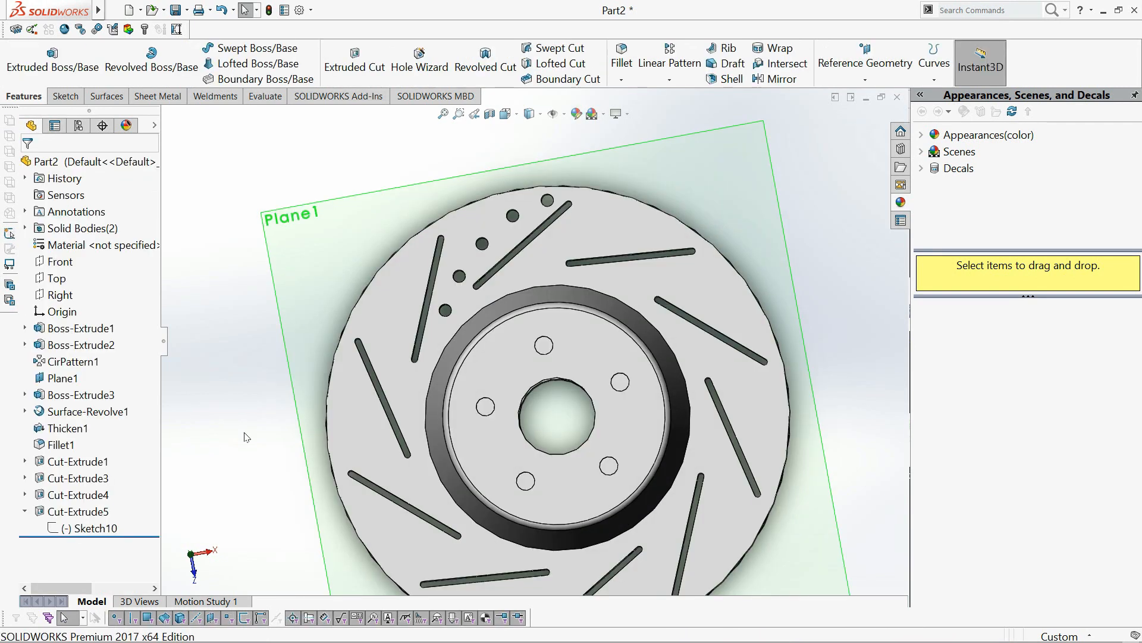
scroll(312, 409, up, 2)
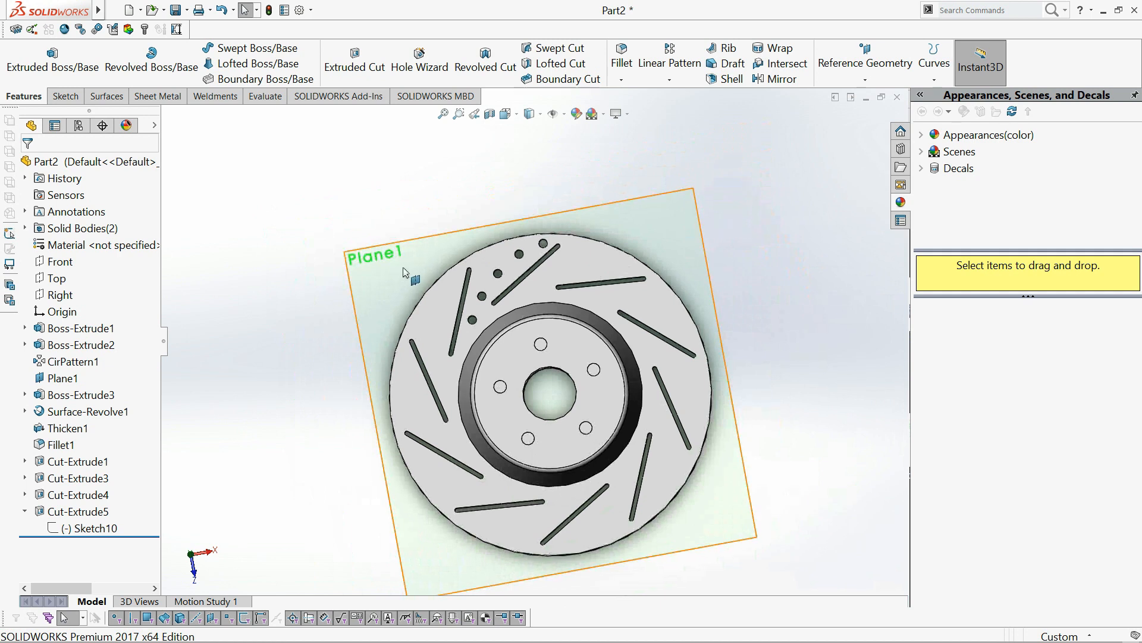
click(44, 514)
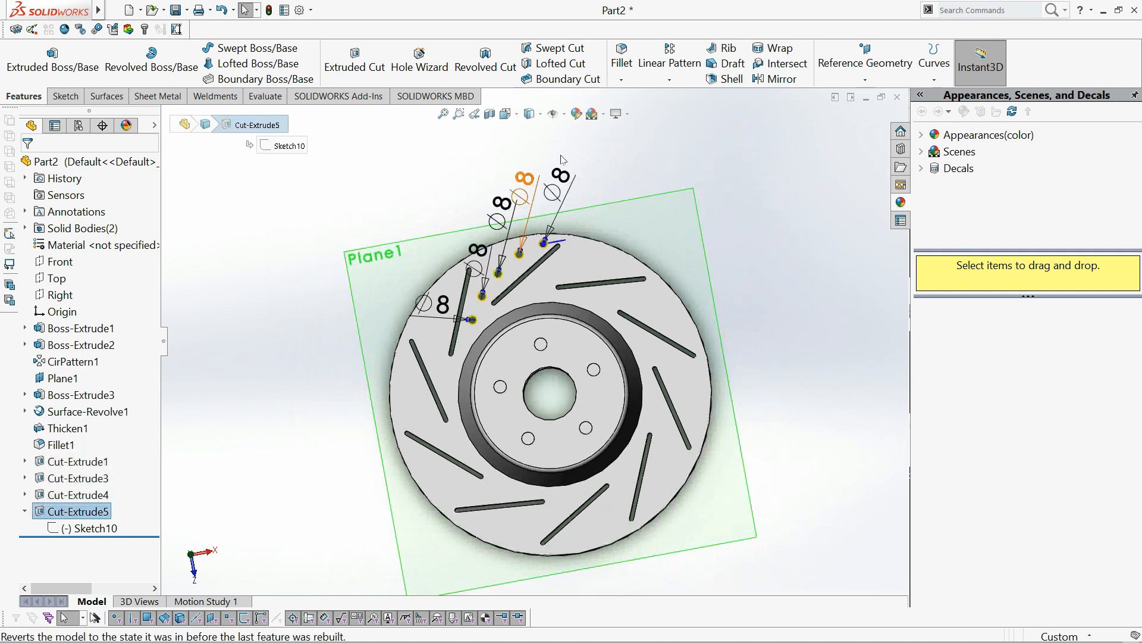
click(684, 73)
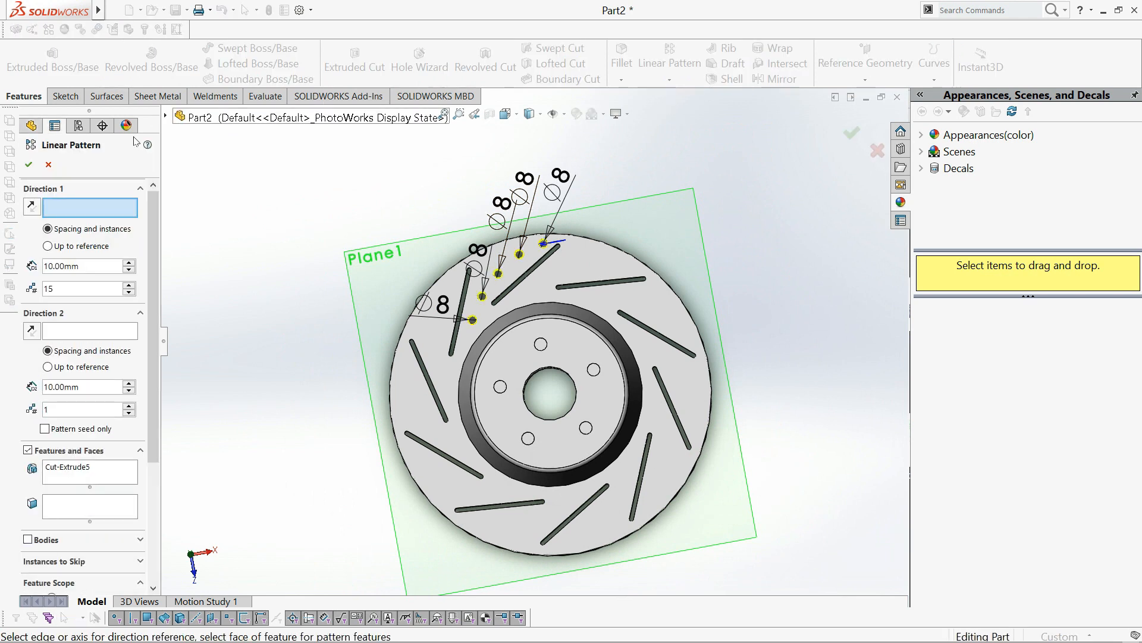
click(56, 168)
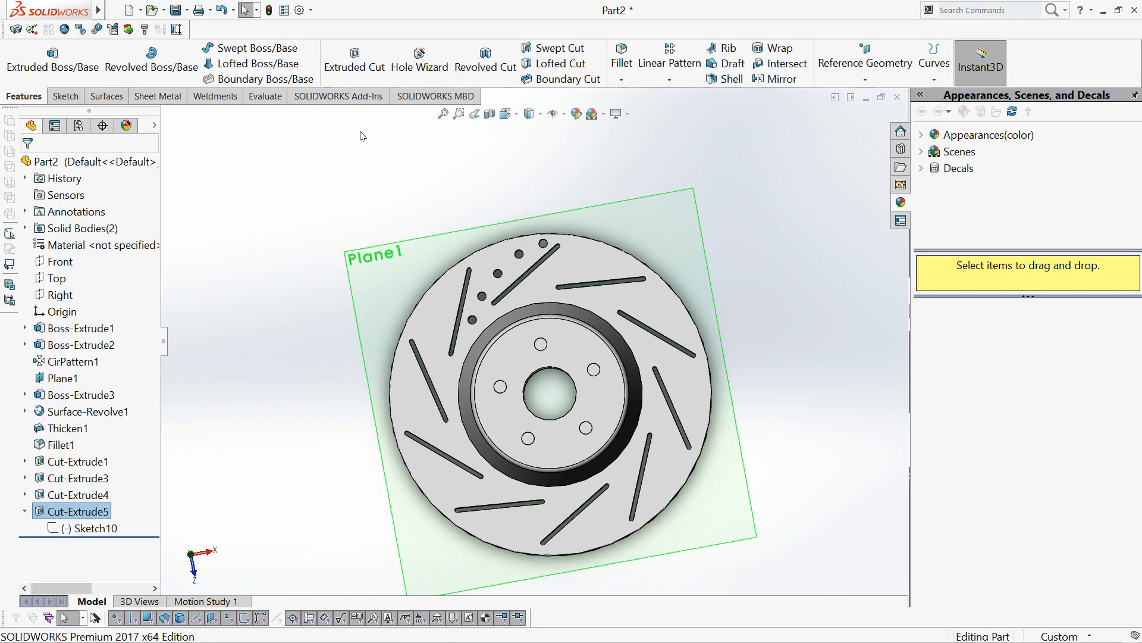
Step: Circular-pattern the five-hole cut around the disc's outer edge as 5 equally spaced instances over 360 degrees
click(76, 513)
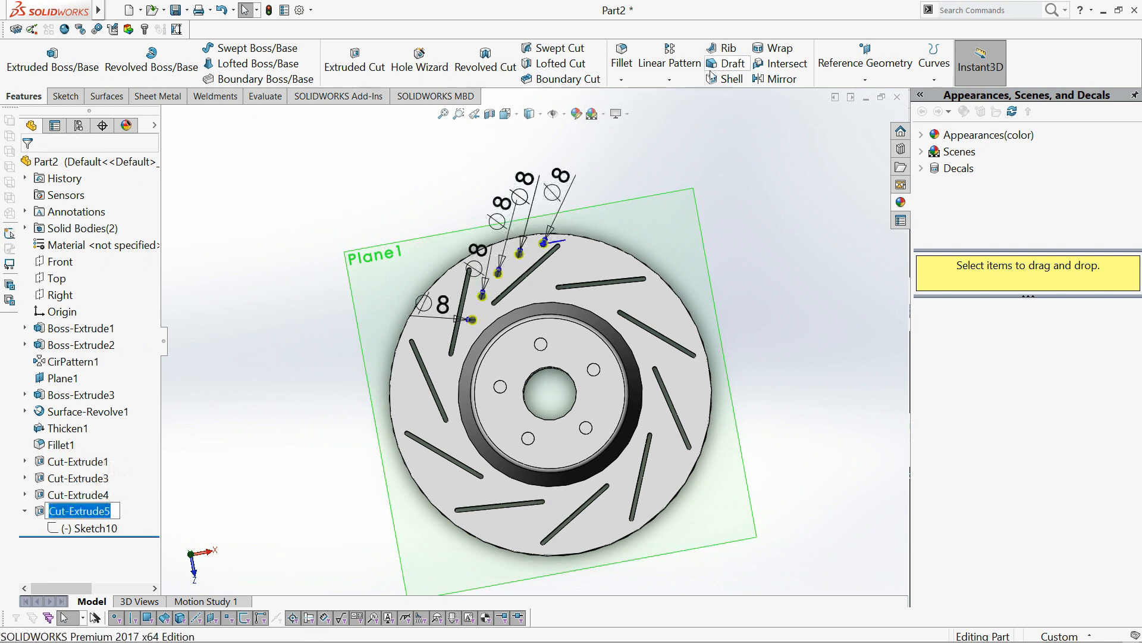
click(669, 81)
click(684, 112)
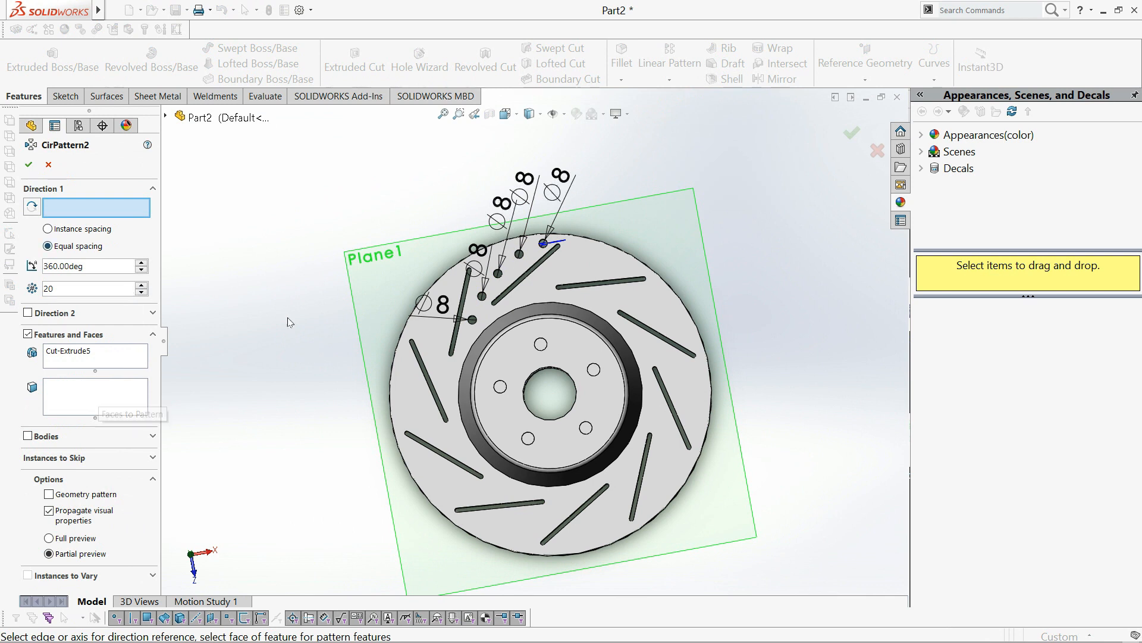
click(643, 268)
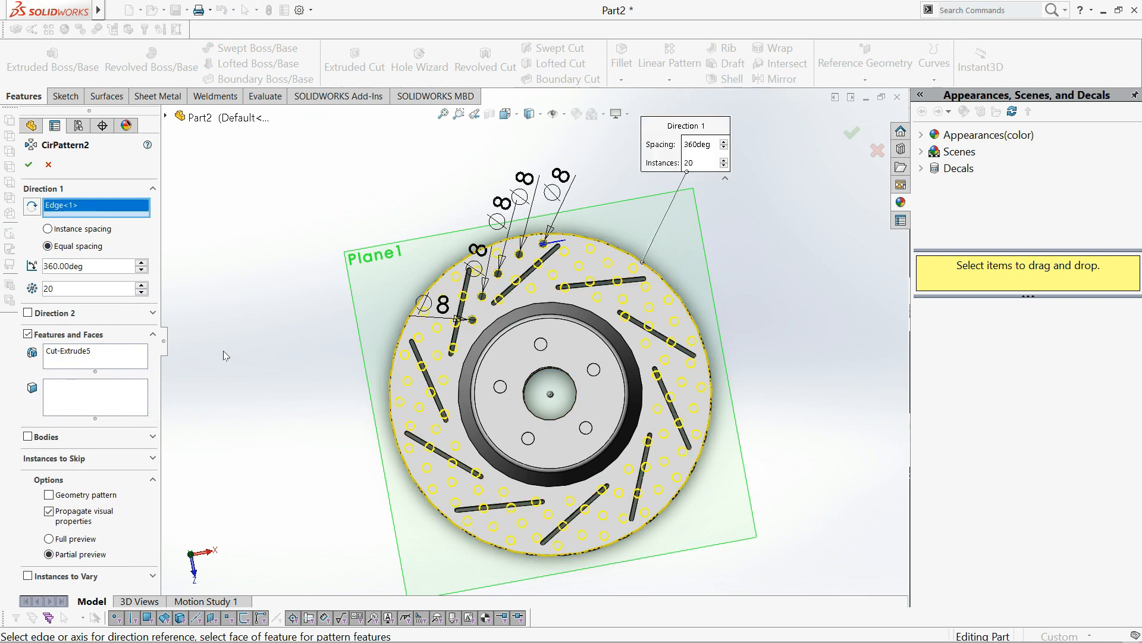
key(Return)
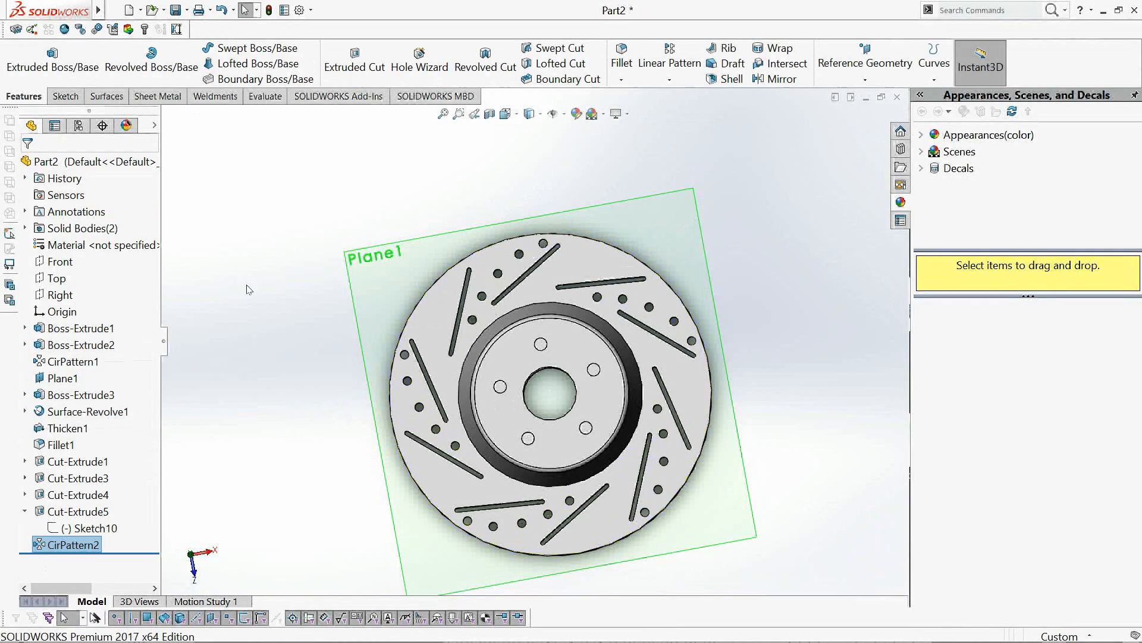
middle_drag(269, 375, 345, 354)
middle_drag(281, 398, 277, 398)
click(239, 345)
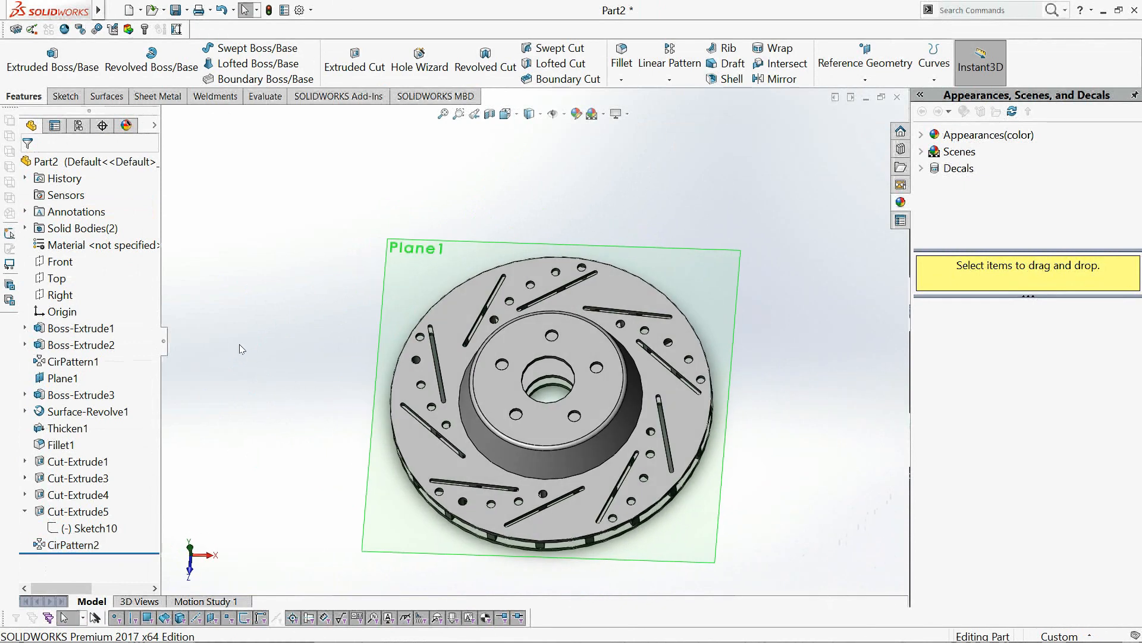
middle_drag(264, 267, 259, 299)
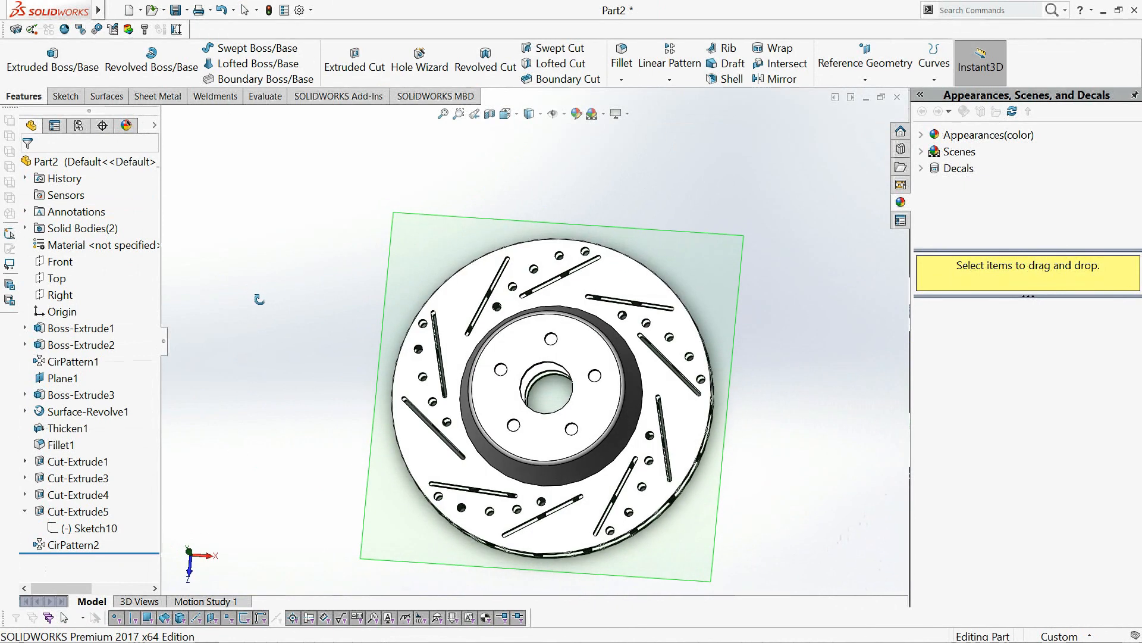
Step: Apply the Blue appearance from the Solid category to the ventilated disc body
click(126, 126)
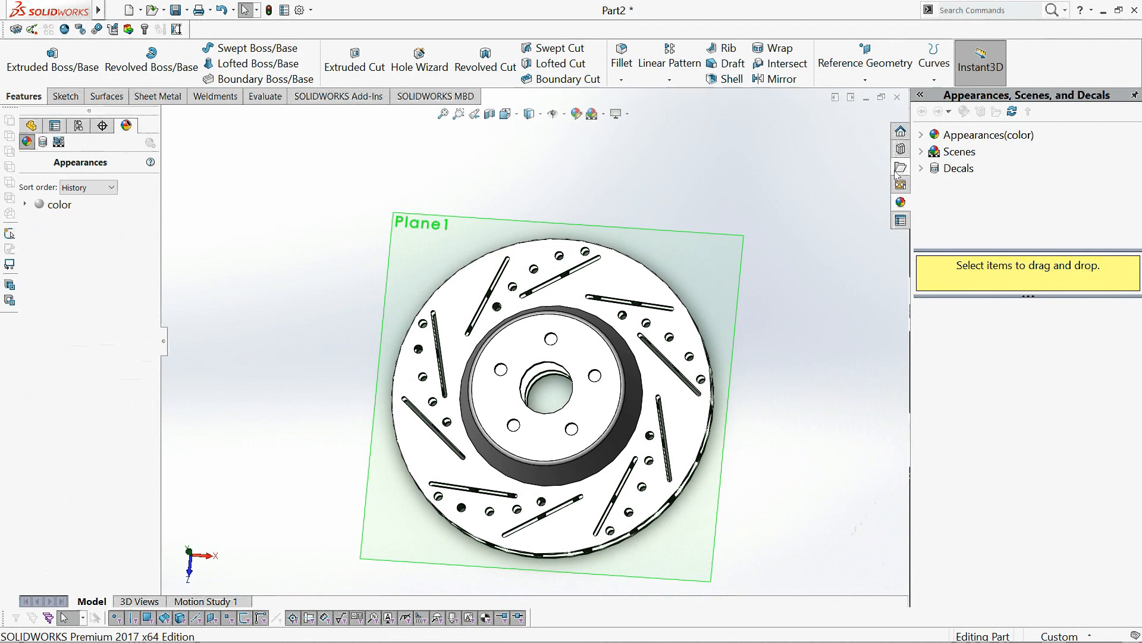
click(921, 135)
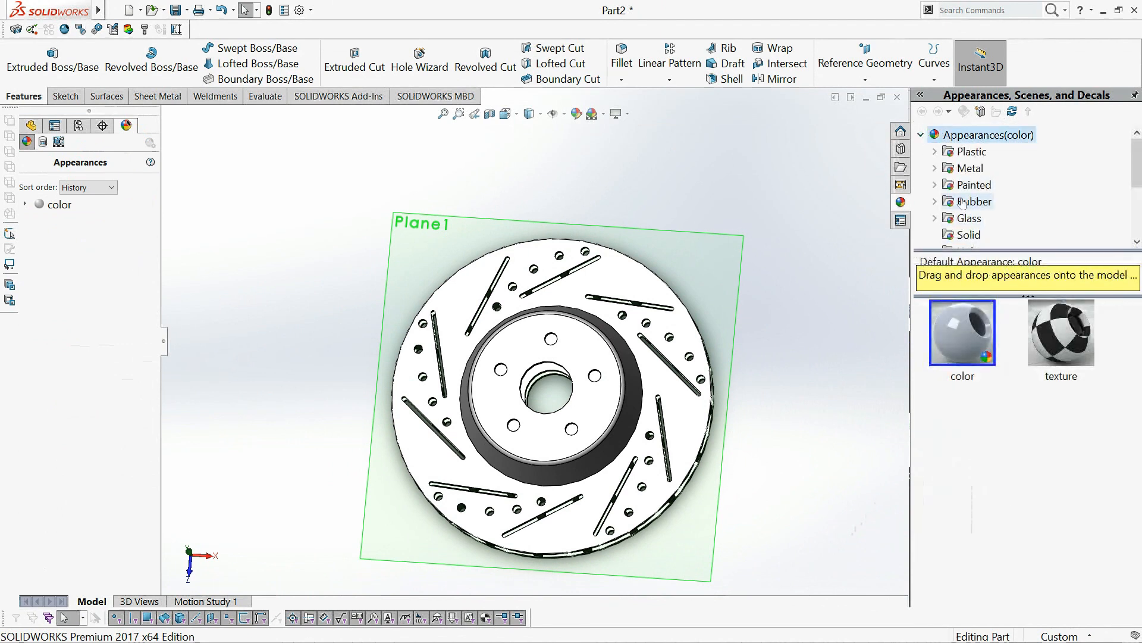
click(934, 201)
click(967, 204)
click(976, 219)
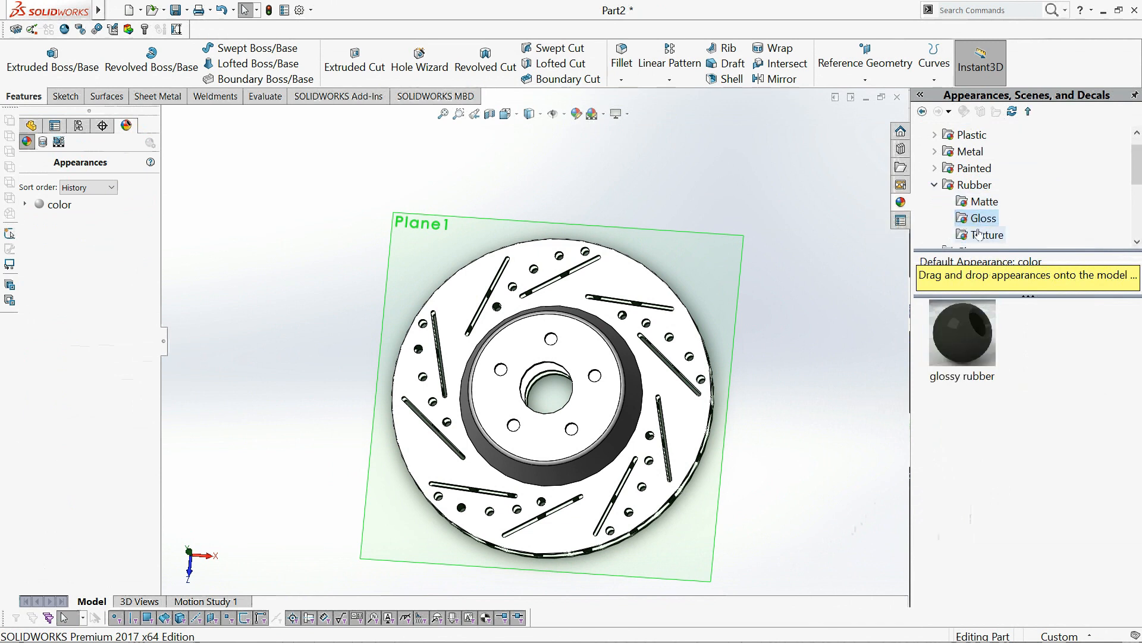
click(978, 234)
scroll(995, 186, down, 1)
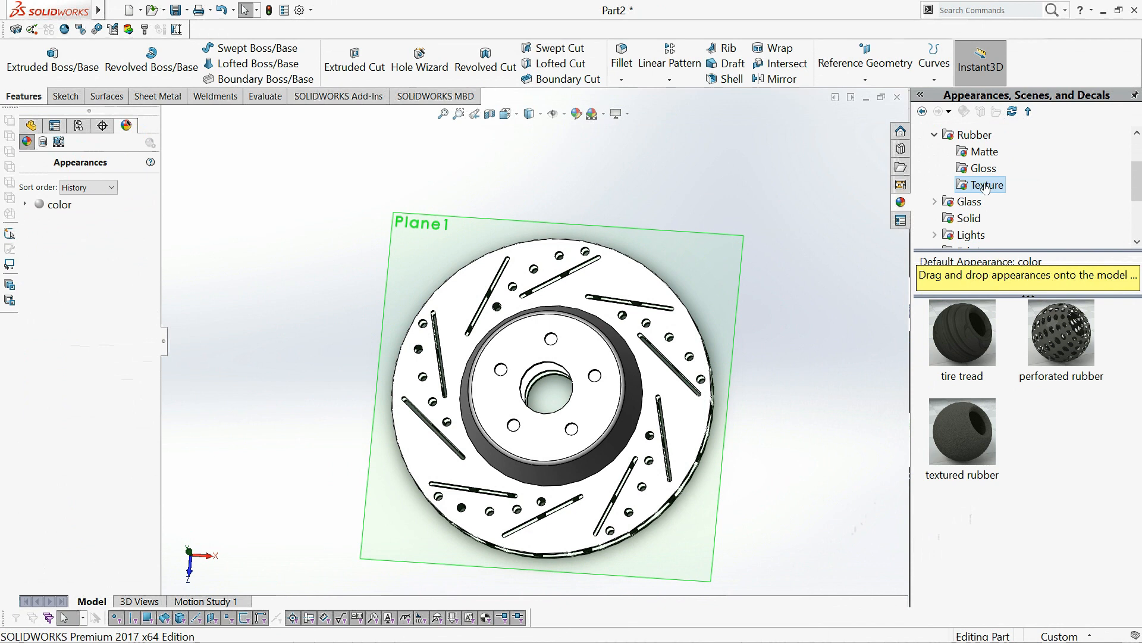
click(936, 136)
click(938, 137)
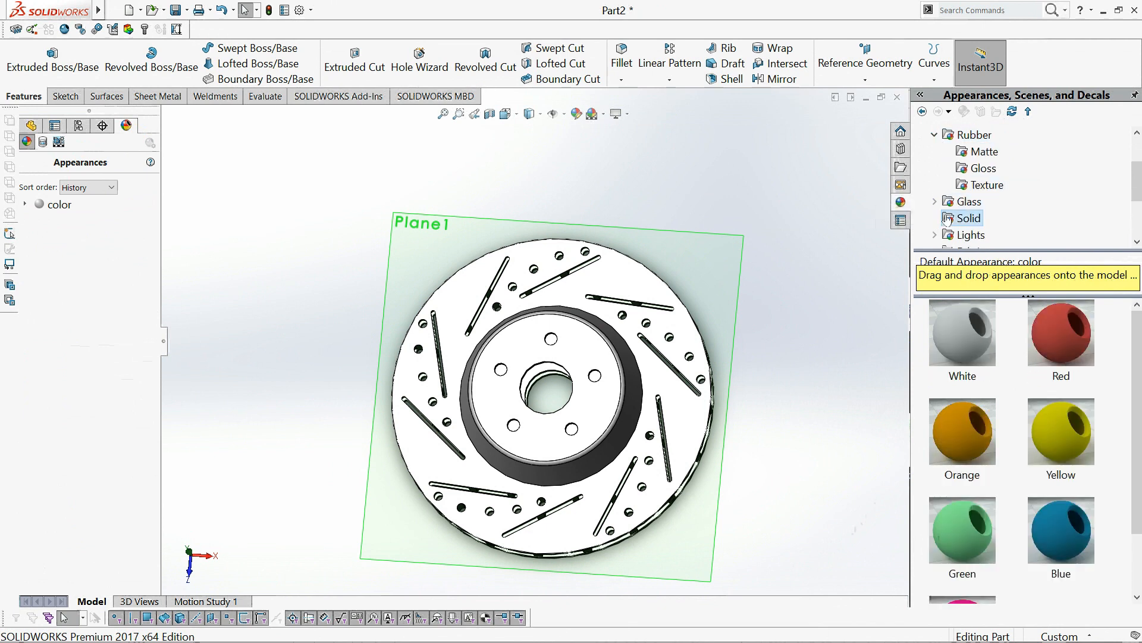
drag(1075, 531, 705, 344)
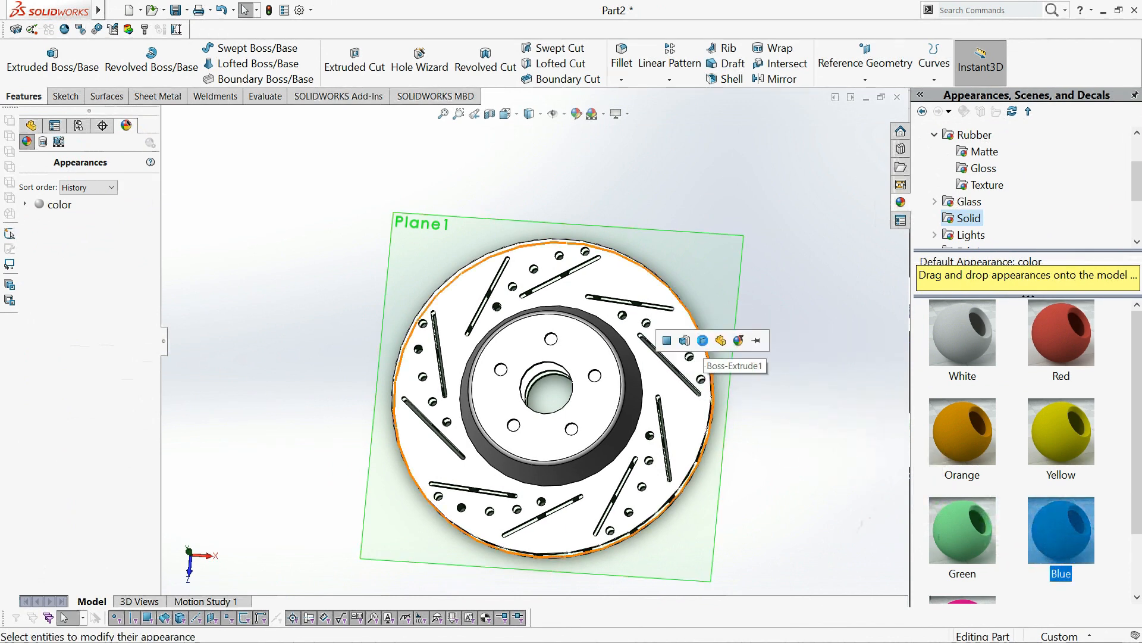
click(703, 341)
middle_drag(808, 421, 785, 429)
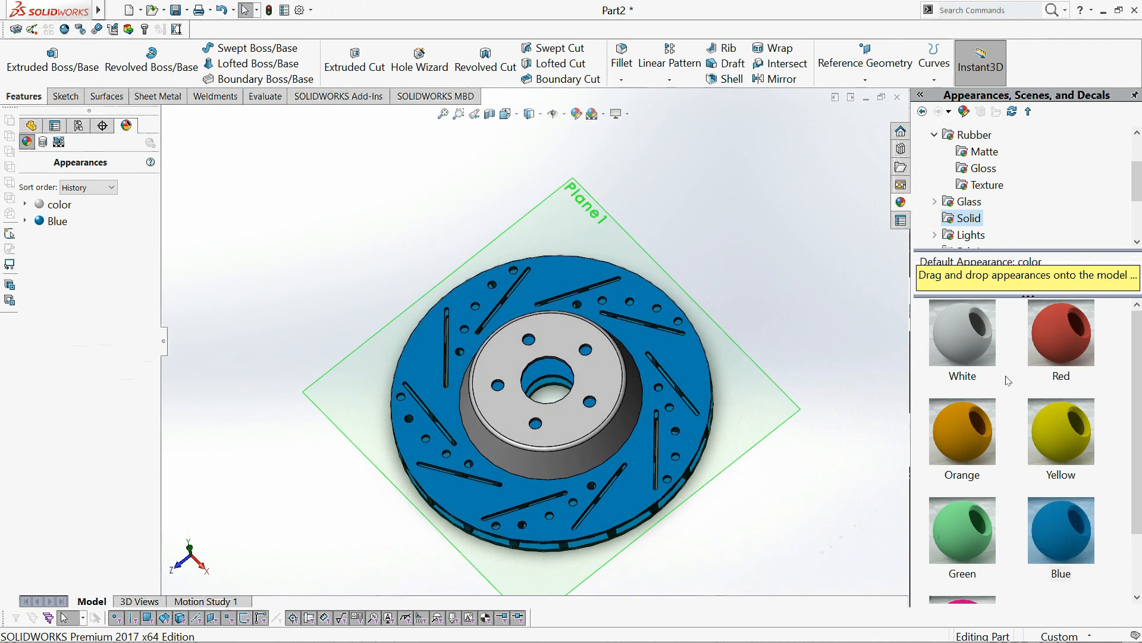
Step: Apply the matte rubber appearance to the tapered hub body and return to the feature tree
click(976, 156)
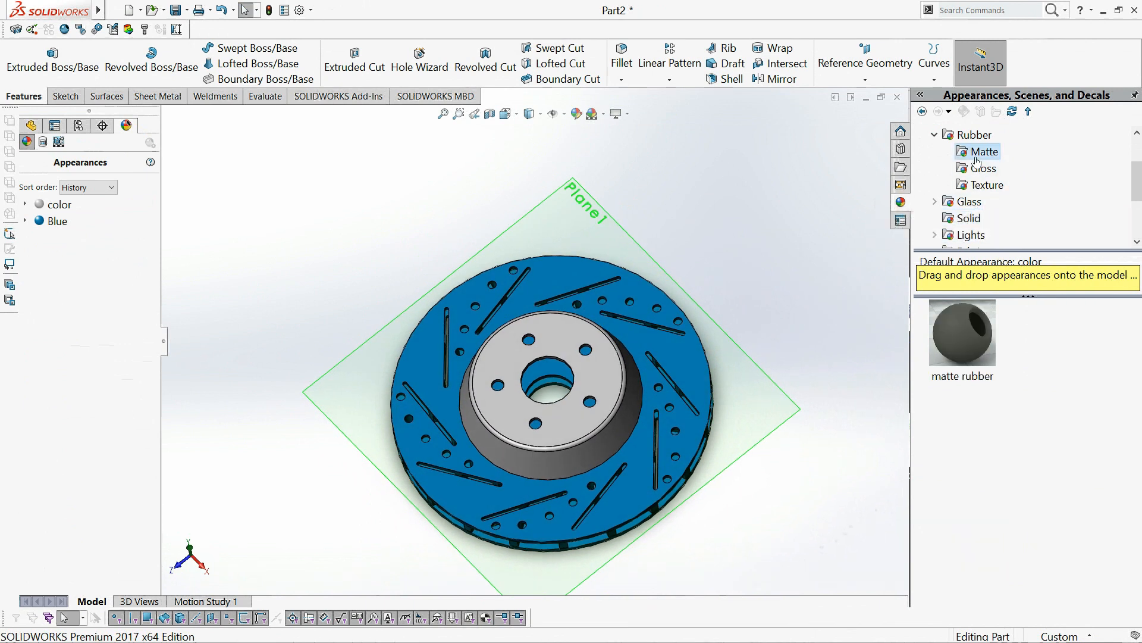
drag(970, 342, 589, 366)
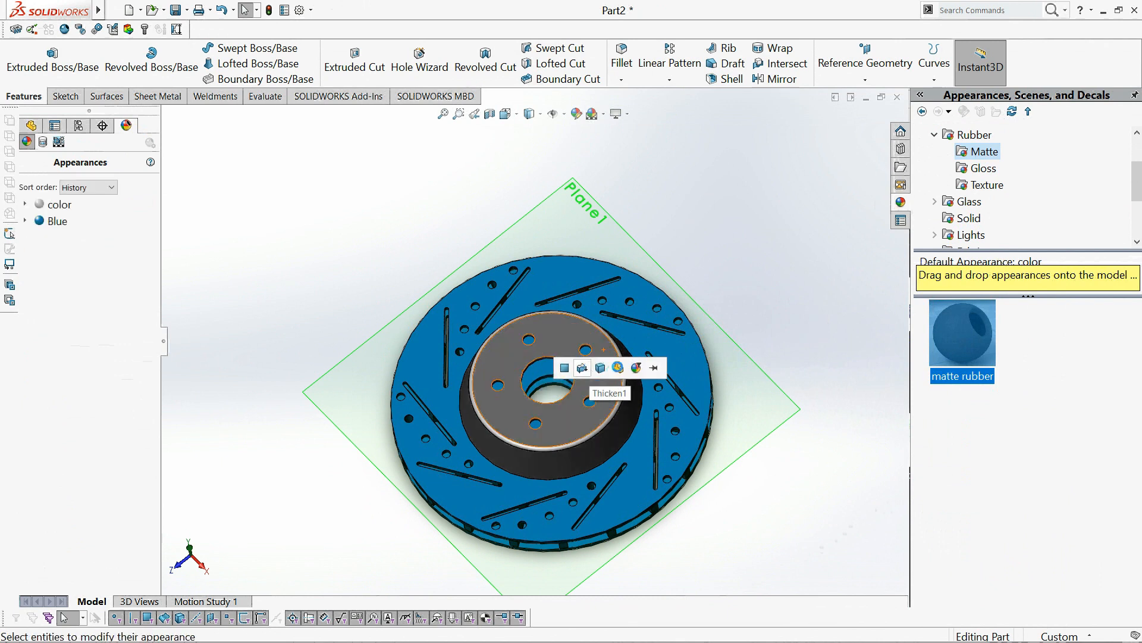
click(597, 373)
middle_drag(802, 298, 727, 429)
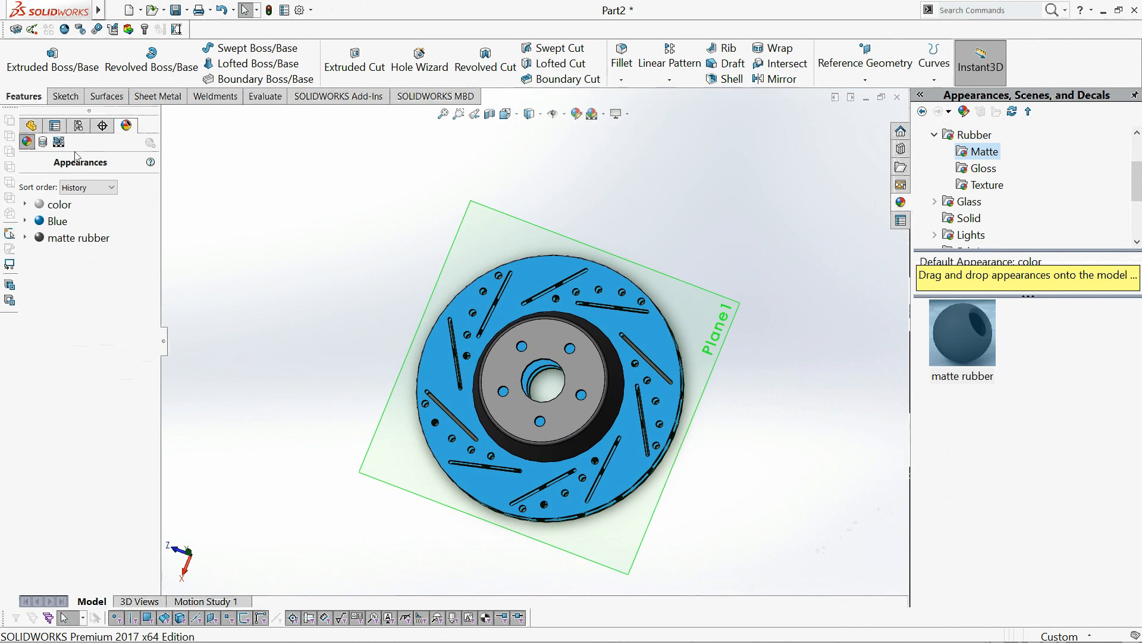
click(26, 127)
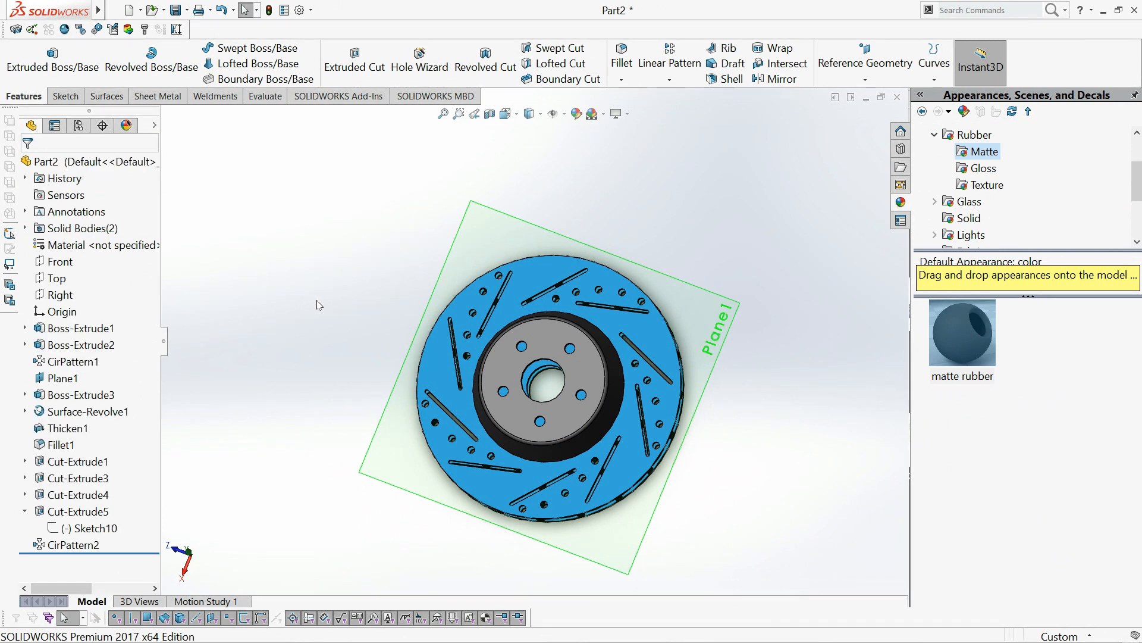
middle_drag(741, 364, 409, 498)
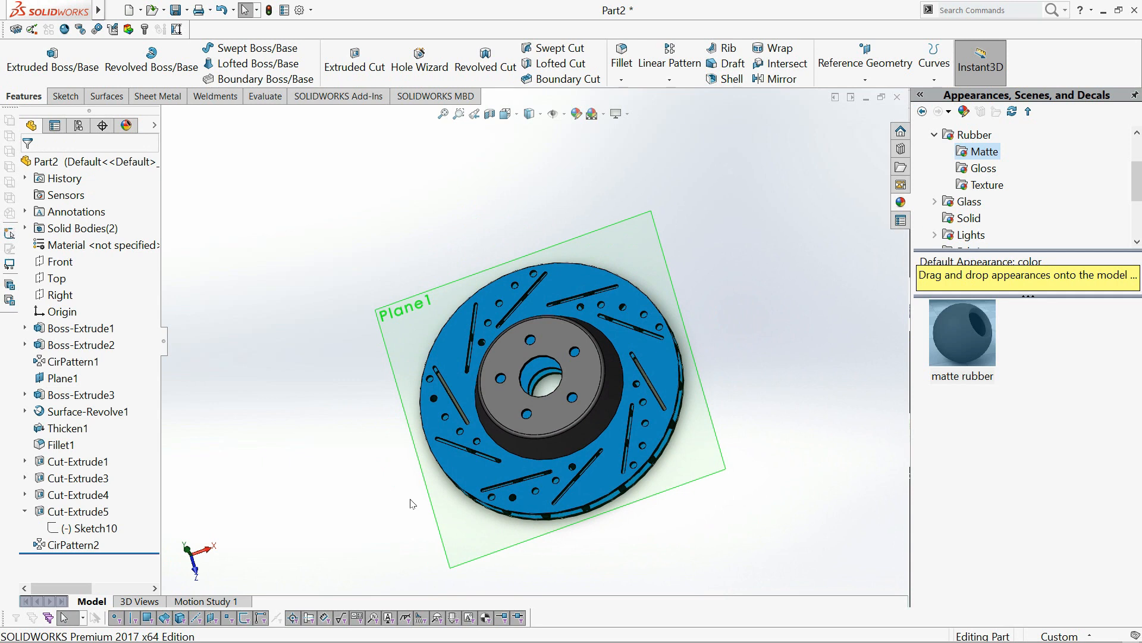